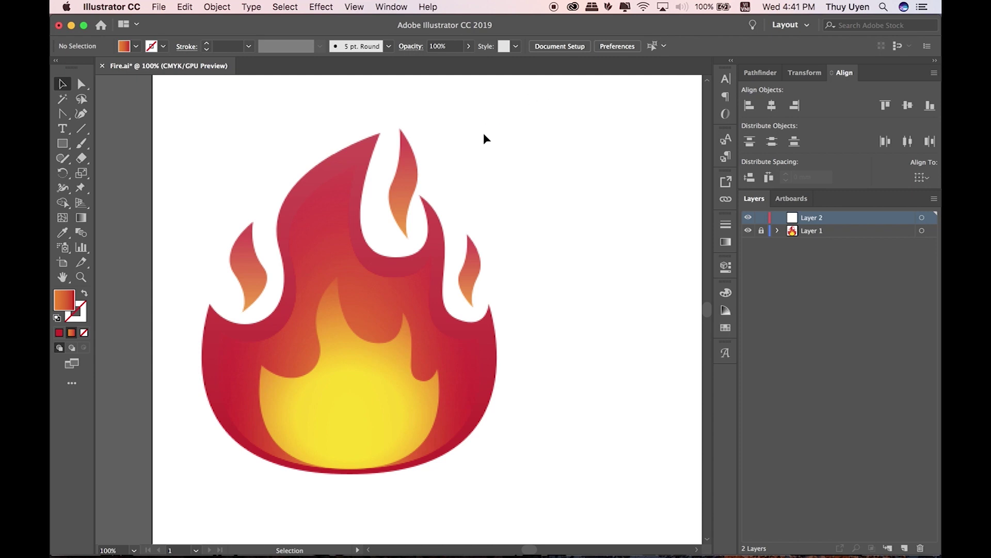
Set the fill to None and the stroke to 2 pt CMYK Cyan for tracing
{"action": "left_click_drag", "start_coordinate": [490, 161], "coordinate": [490, 150]}
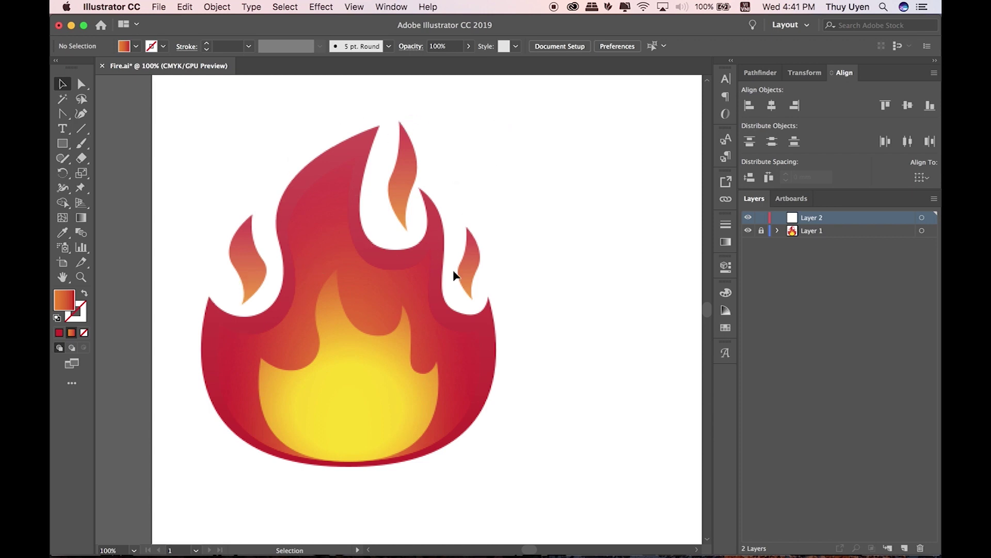
{"action": "left_click", "coordinate": [532, 171]}
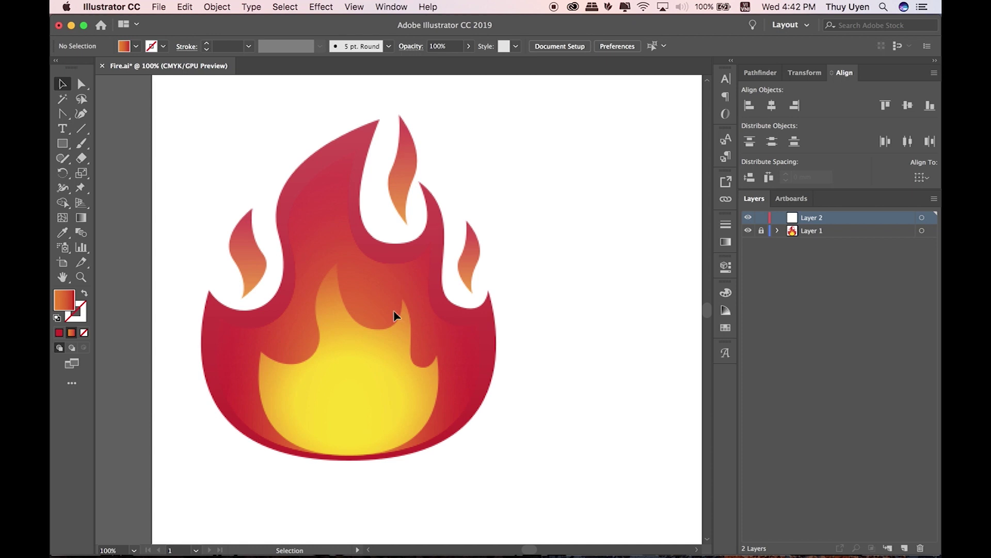
{"action": "left_click", "coordinate": [86, 337]}
{"action": "left_click", "coordinate": [76, 309]}
{"action": "left_click", "coordinate": [163, 47]}
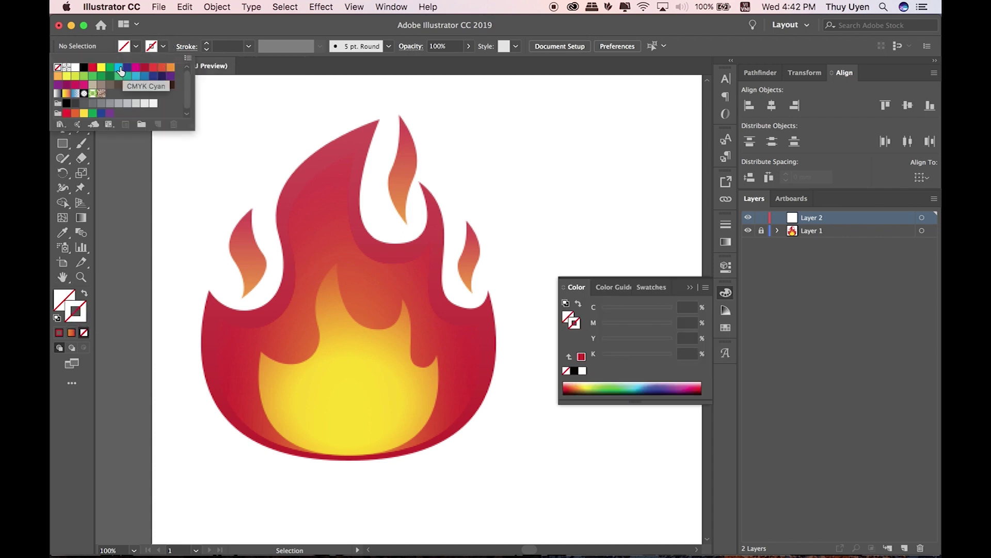
{"action": "left_click", "coordinate": [120, 71]}
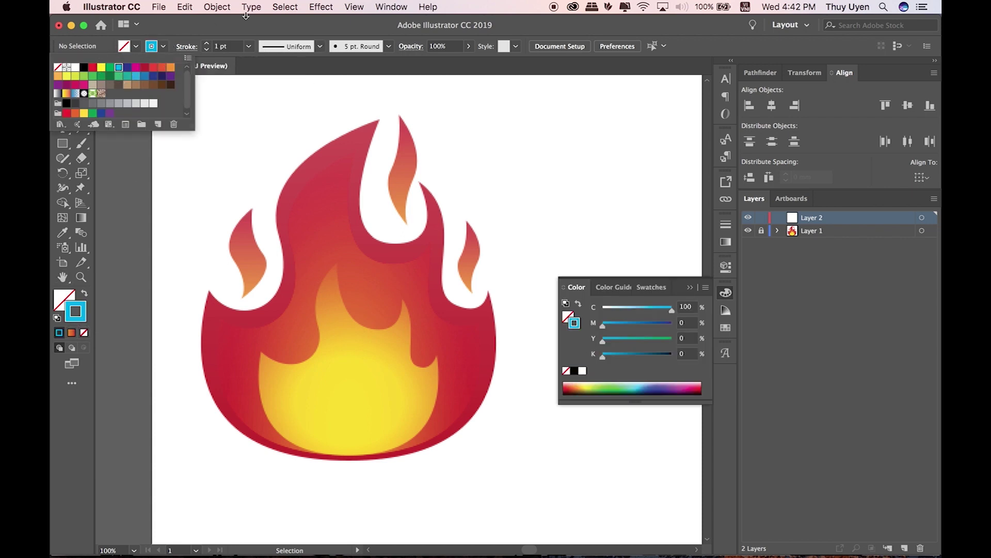
{"action": "left_click", "coordinate": [689, 287]}
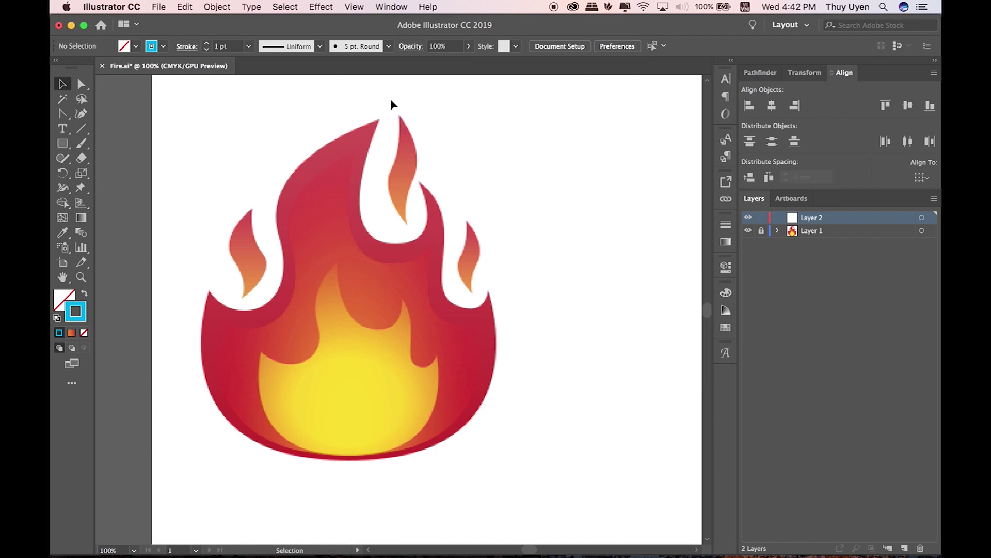
{"action": "left_click", "coordinate": [206, 43]}
{"action": "left_click_drag", "start_coordinate": [62, 114], "coordinate": [93, 112]}
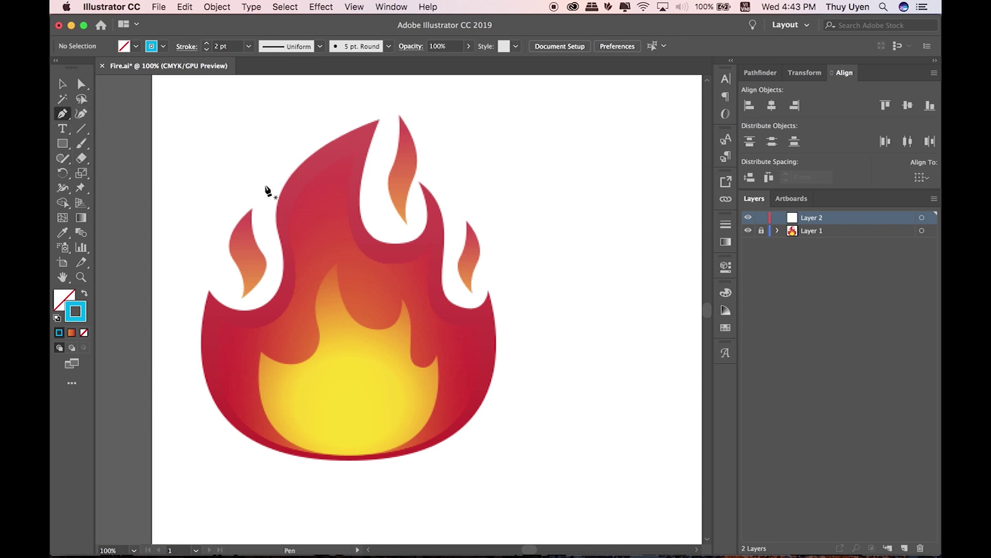
Trace a closed cyan path through the flame's left tip, top, right side and bottom
{"action": "left_click", "coordinate": [209, 292]}
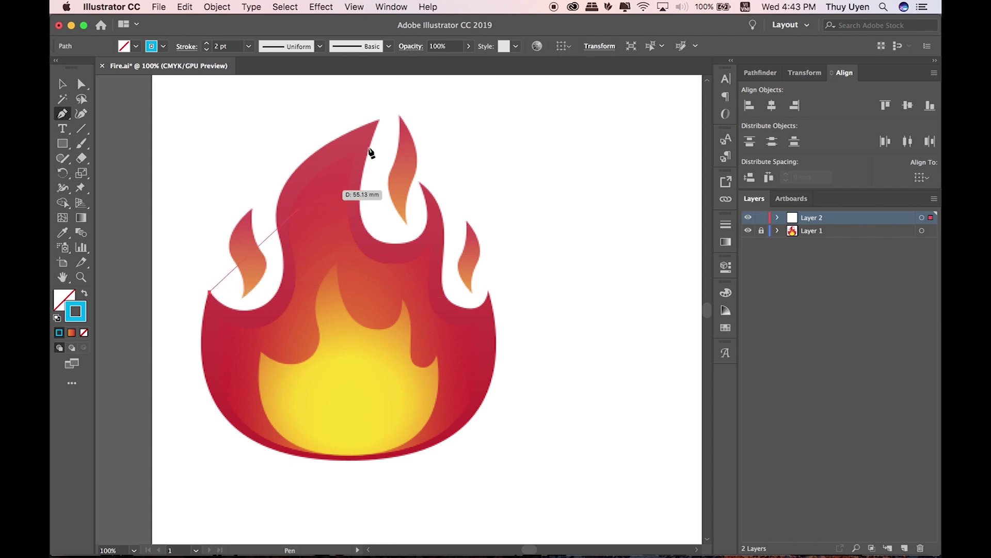
{"action": "left_click", "coordinate": [377, 121]}
{"action": "left_click", "coordinate": [418, 182]}
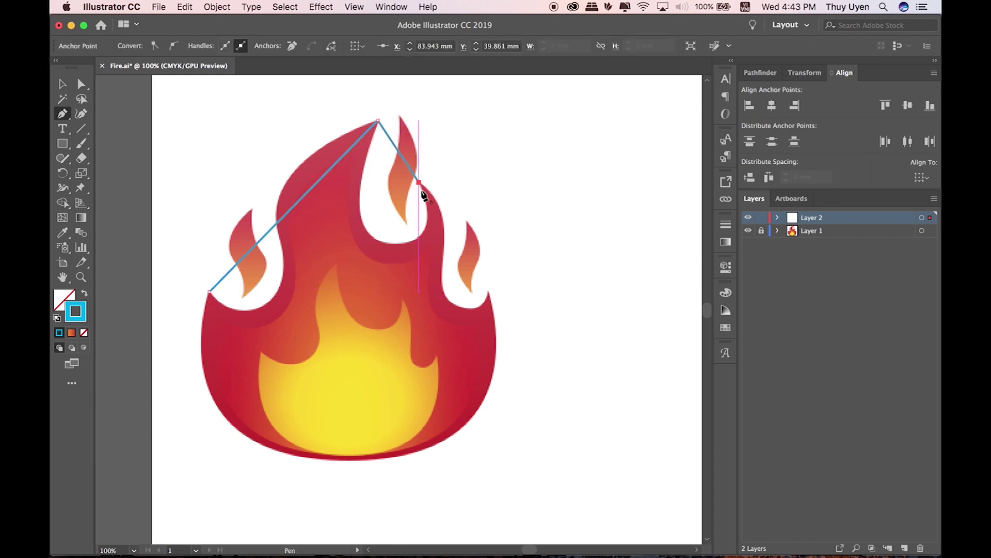
{"action": "left_click", "coordinate": [488, 292]}
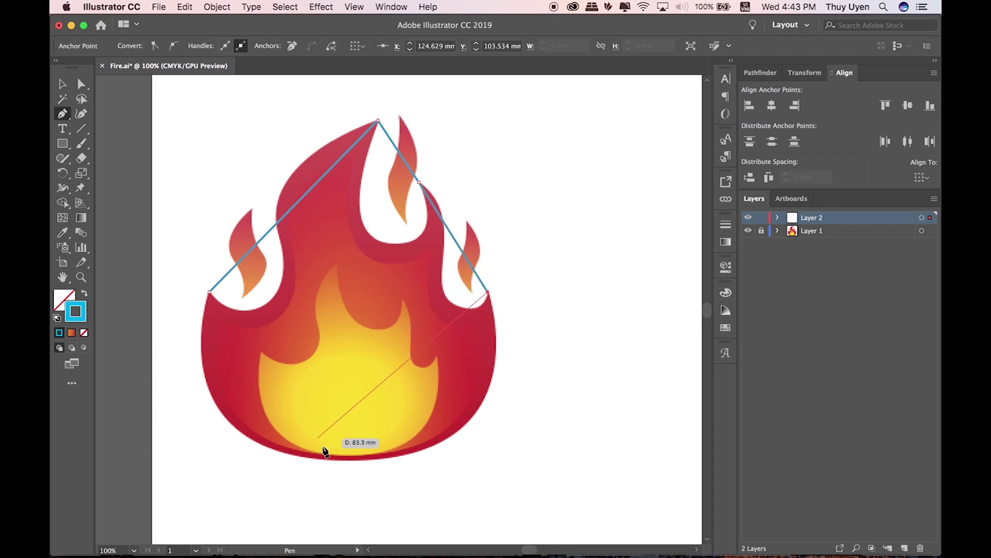
{"action": "left_click", "coordinate": [348, 458]}
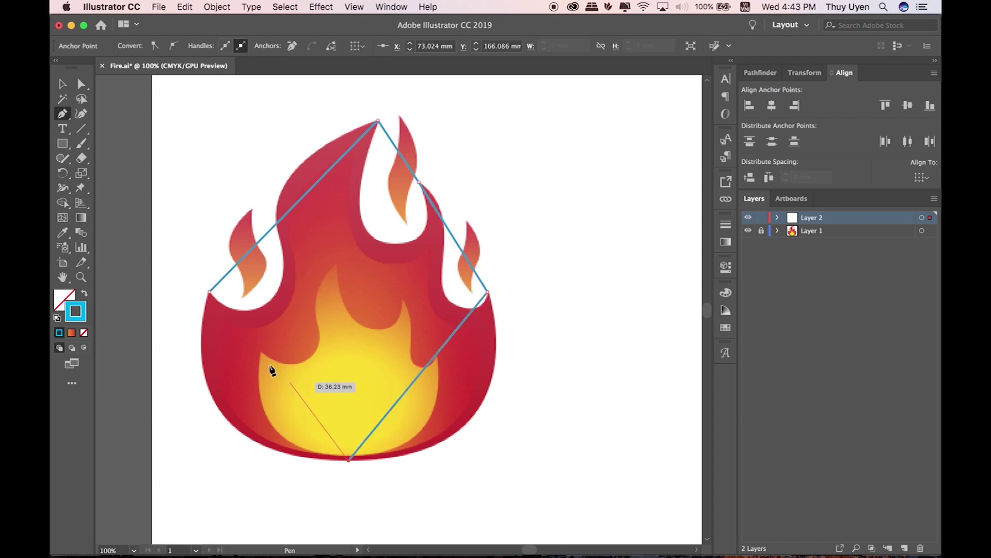
{"action": "left_click", "coordinate": [209, 292]}
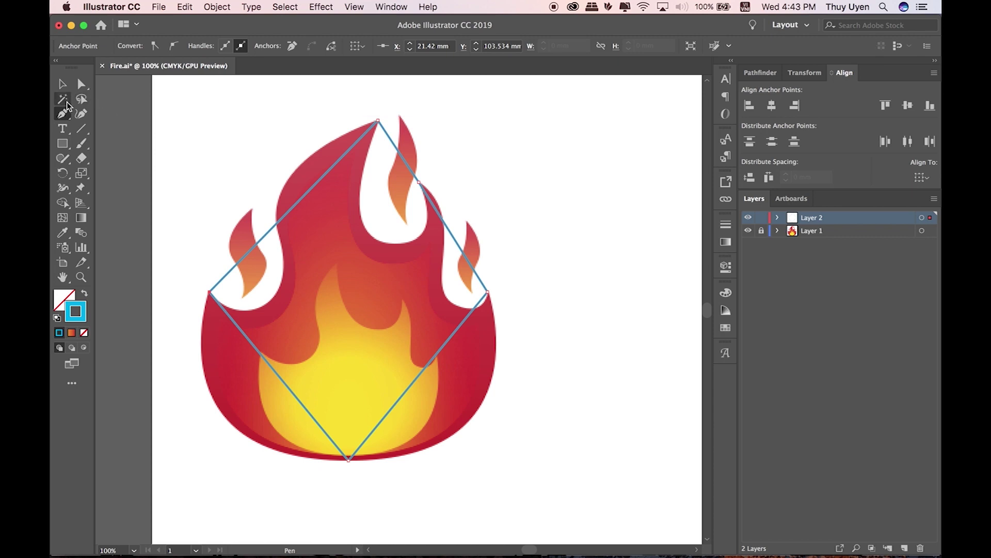
{"action": "left_click", "coordinate": [63, 113]}
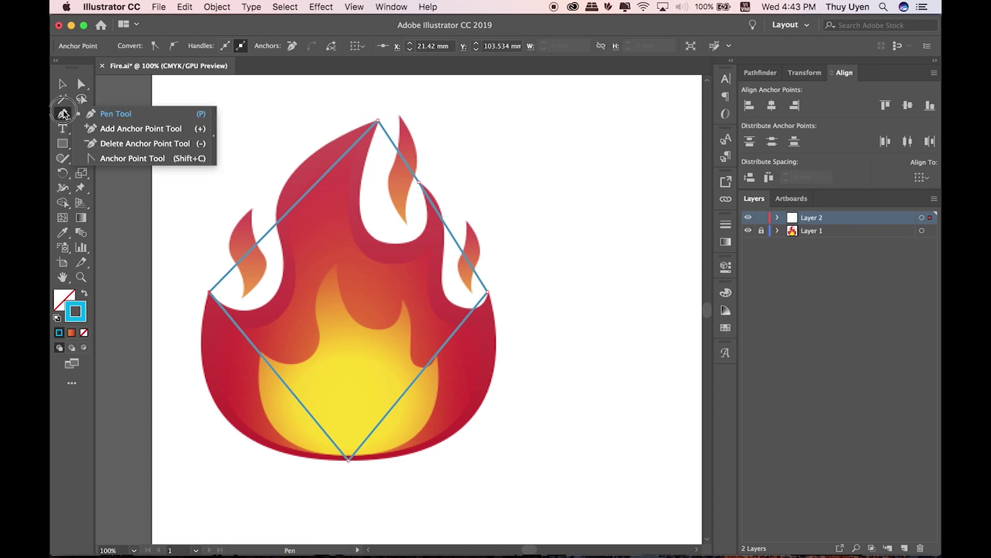
Curve the lower-right and bottom-left sides along the flame's rounded base
{"action": "left_click", "coordinate": [122, 158]}
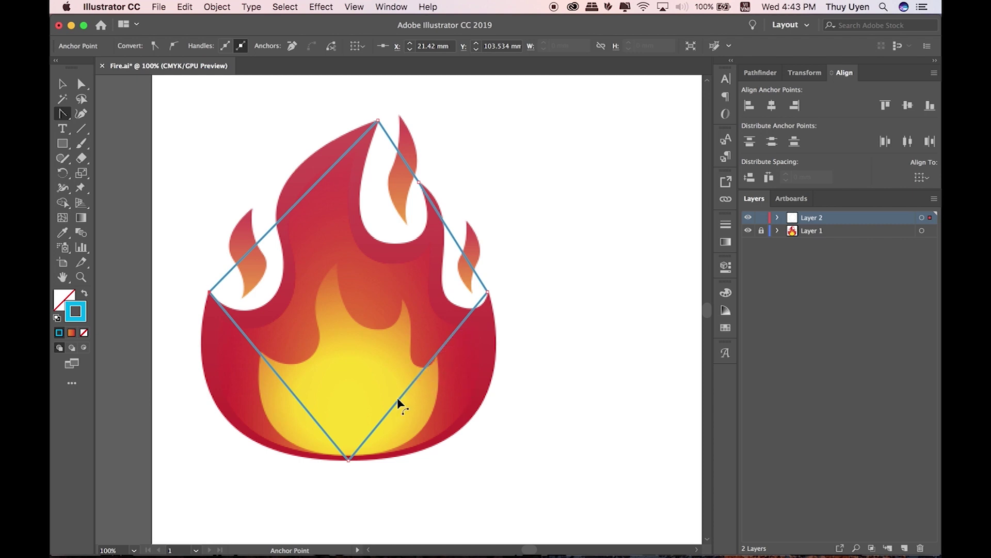
{"action": "mouse_move", "coordinate": [419, 374]}
{"action": "left_mouse_down"}
{"action": "mouse_move", "coordinate": [481, 408]}
{"action": "mouse_move", "coordinate": [474, 420]}
{"action": "left_mouse_up"}
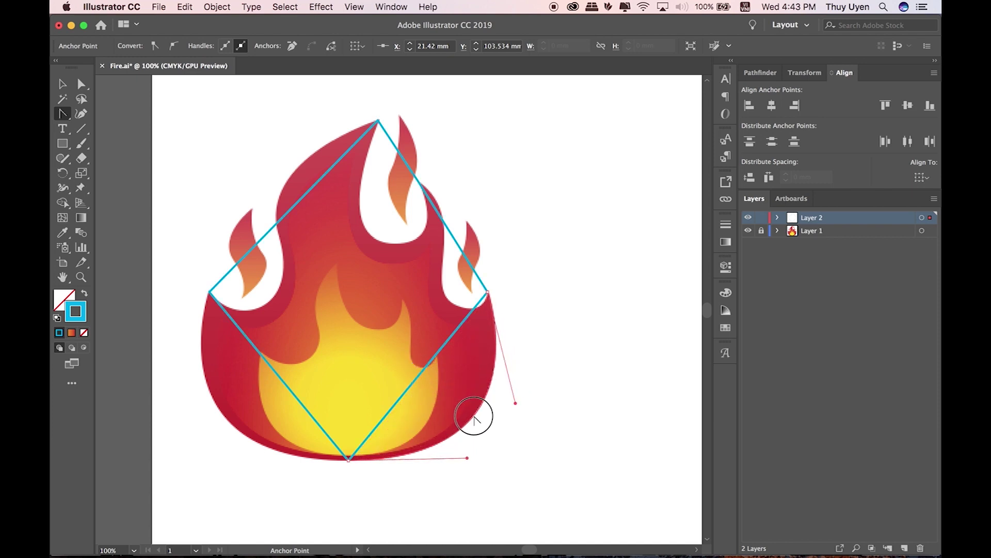
{"action": "left_click_drag", "start_coordinate": [474, 418], "coordinate": [474, 417]}
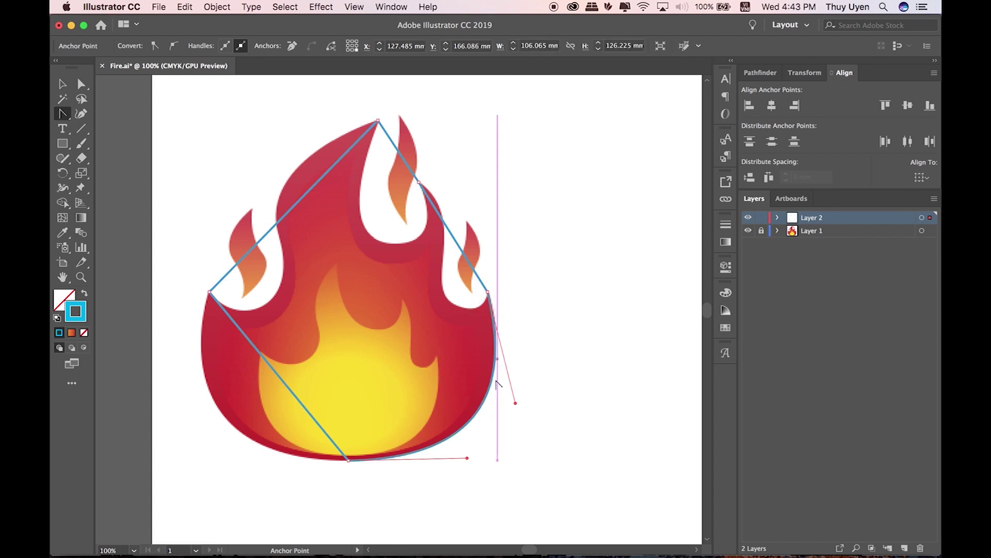
{"action": "left_click_drag", "start_coordinate": [279, 380], "coordinate": [223, 417]}
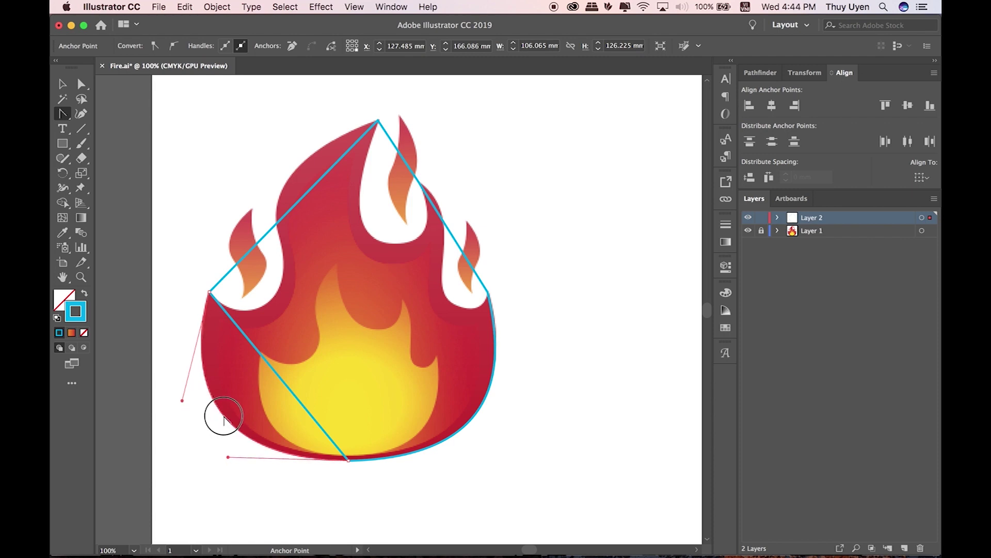
{"action": "left_click_drag", "start_coordinate": [224, 417], "coordinate": [222, 416]}
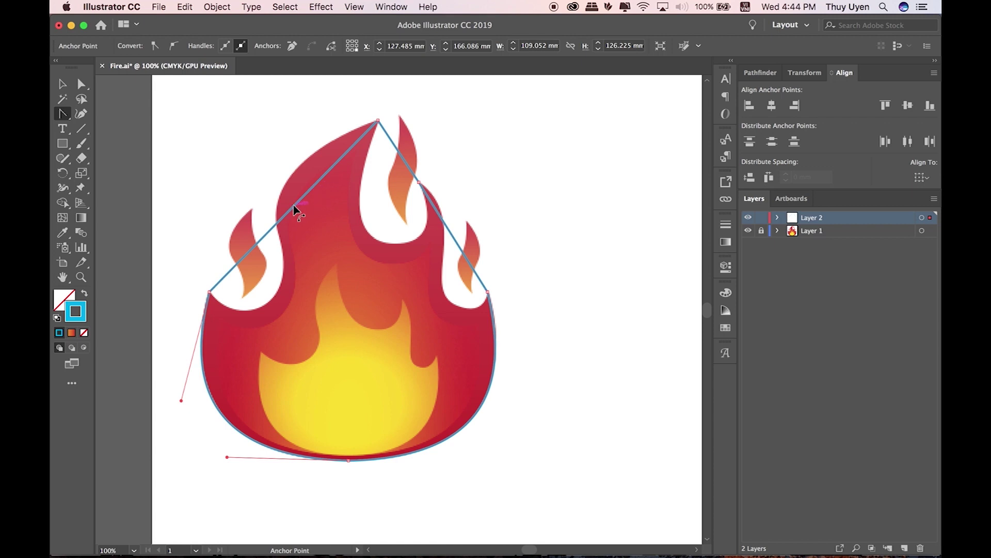
Bend the upper-left side around the left flame tongue and add an anchor on it
{"action": "left_click_drag", "start_coordinate": [292, 215], "coordinate": [268, 193]}
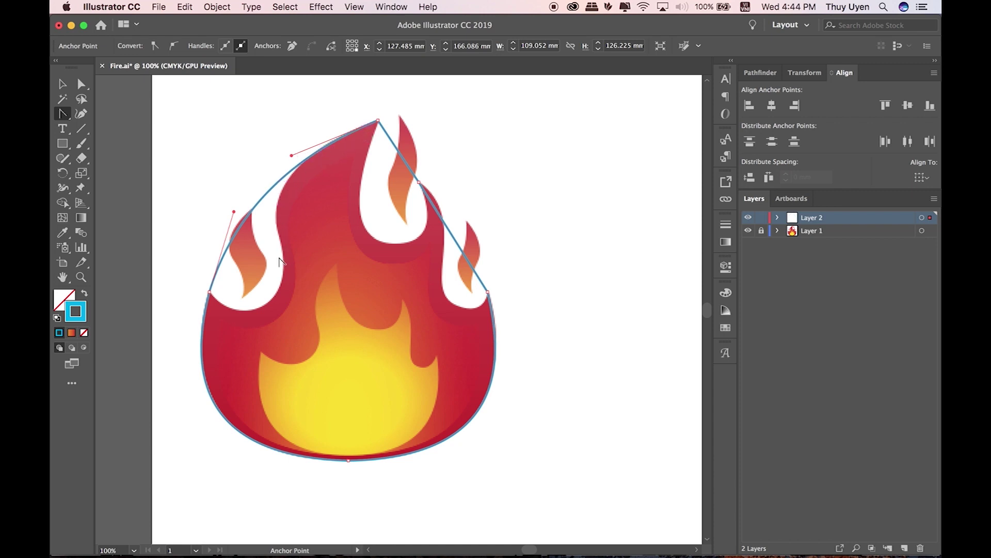
{"action": "mouse_move", "coordinate": [234, 212]}
{"action": "left_mouse_down"}
{"action": "mouse_move", "coordinate": [320, 380]}
{"action": "mouse_move", "coordinate": [285, 375]}
{"action": "left_mouse_up"}
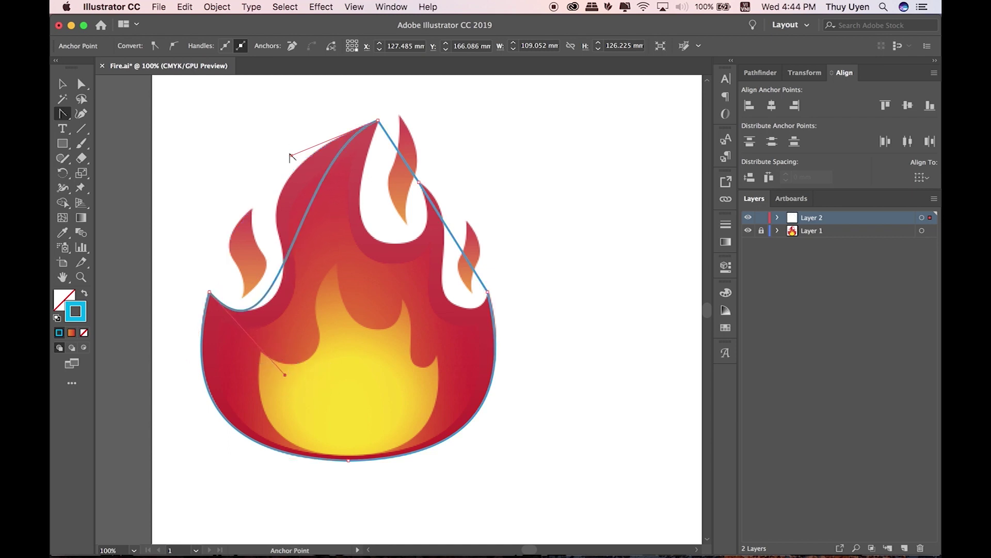
{"action": "left_click_drag", "start_coordinate": [293, 156], "coordinate": [182, 191]}
{"action": "left_click_drag", "start_coordinate": [285, 374], "coordinate": [351, 357]}
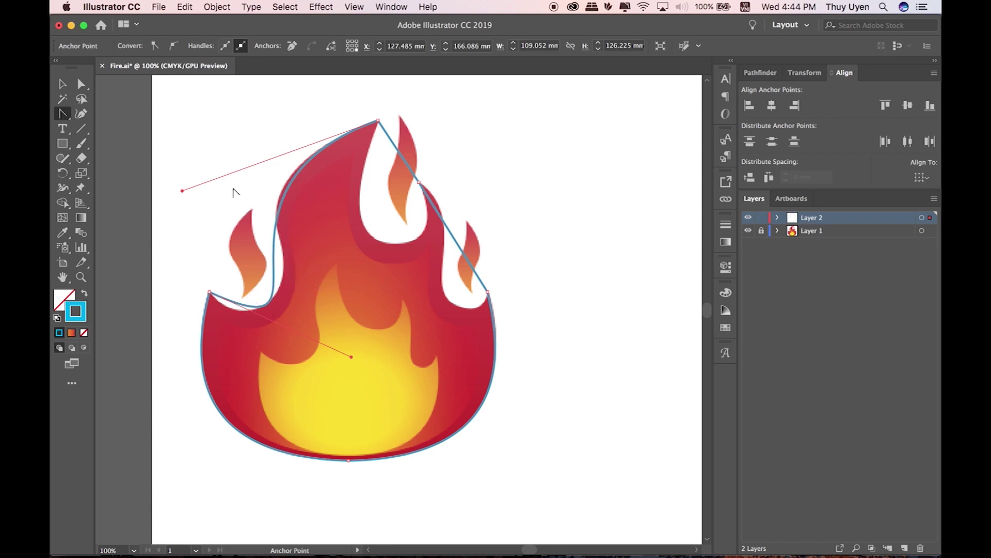
{"action": "left_click", "coordinate": [64, 114]}
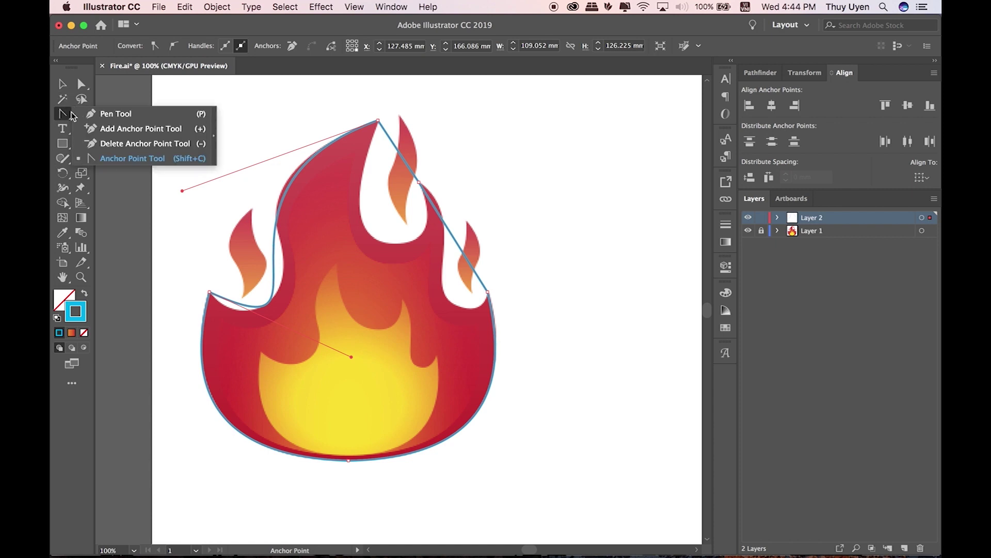
{"action": "left_click", "coordinate": [130, 129]}
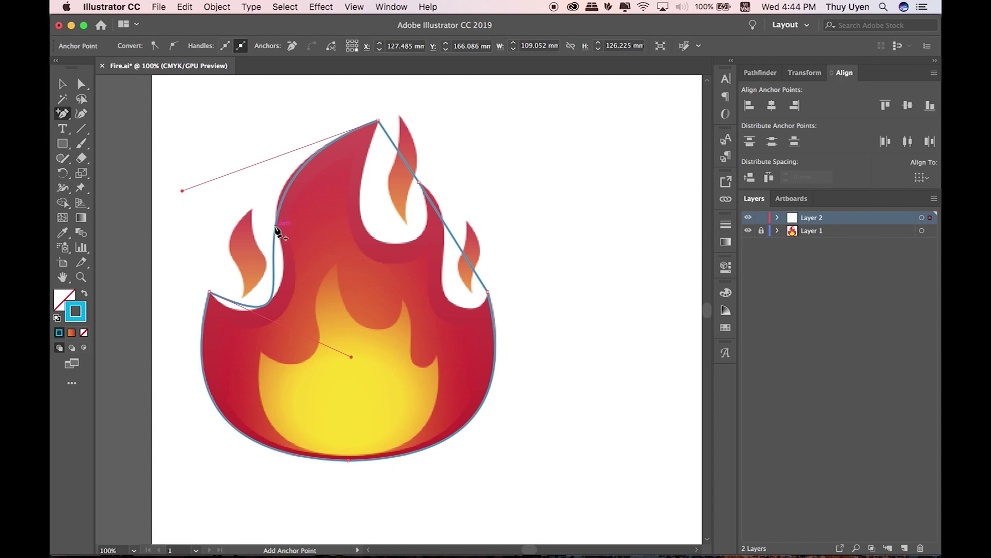
{"action": "left_click", "coordinate": [277, 225]}
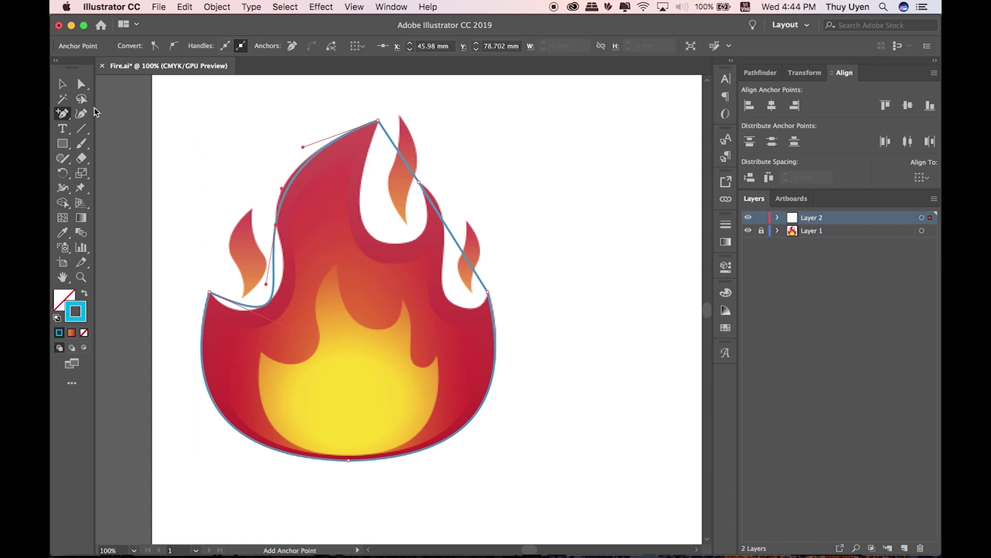
Adjust the new anchor's handles so the upper-left curve follows the flame edge
{"action": "left_click_drag", "start_coordinate": [81, 83], "coordinate": [132, 83]}
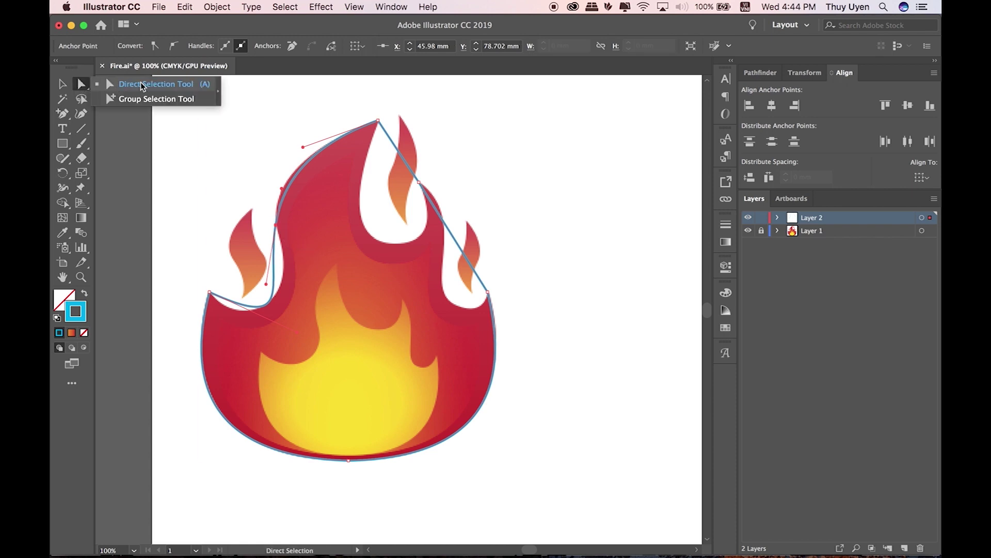
{"action": "left_click_drag", "start_coordinate": [282, 189], "coordinate": [272, 185]}
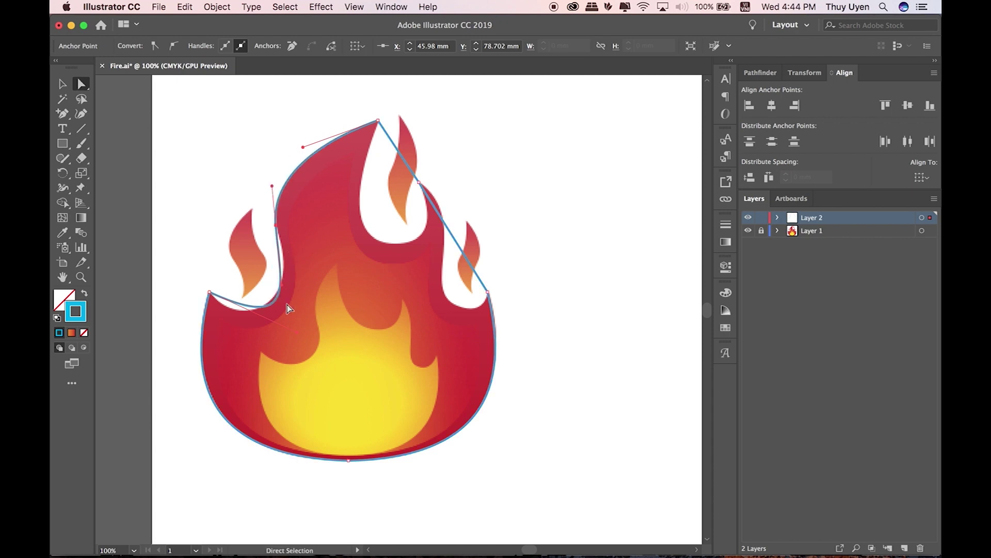
{"action": "left_click_drag", "start_coordinate": [283, 289], "coordinate": [296, 295]}
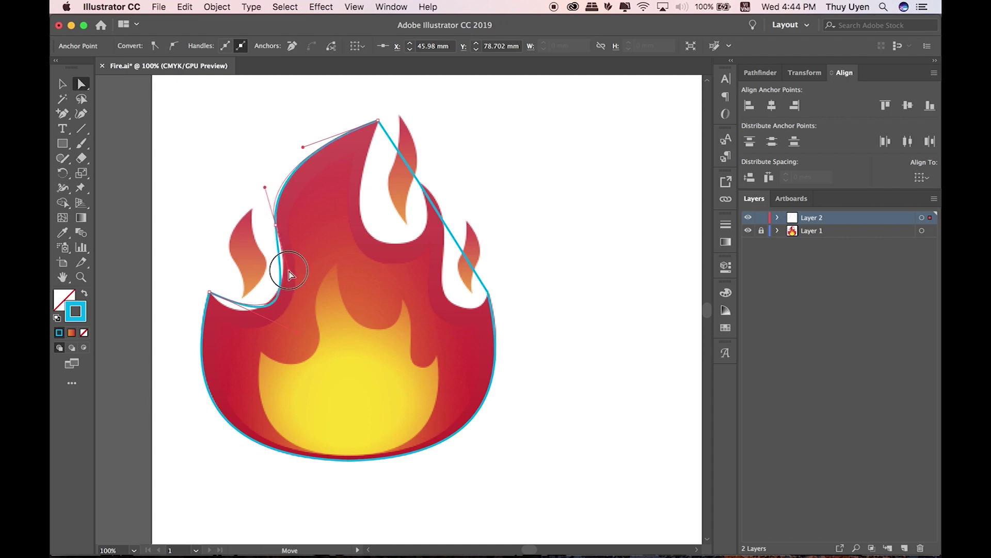
{"action": "left_click_drag", "start_coordinate": [299, 334], "coordinate": [264, 353]}
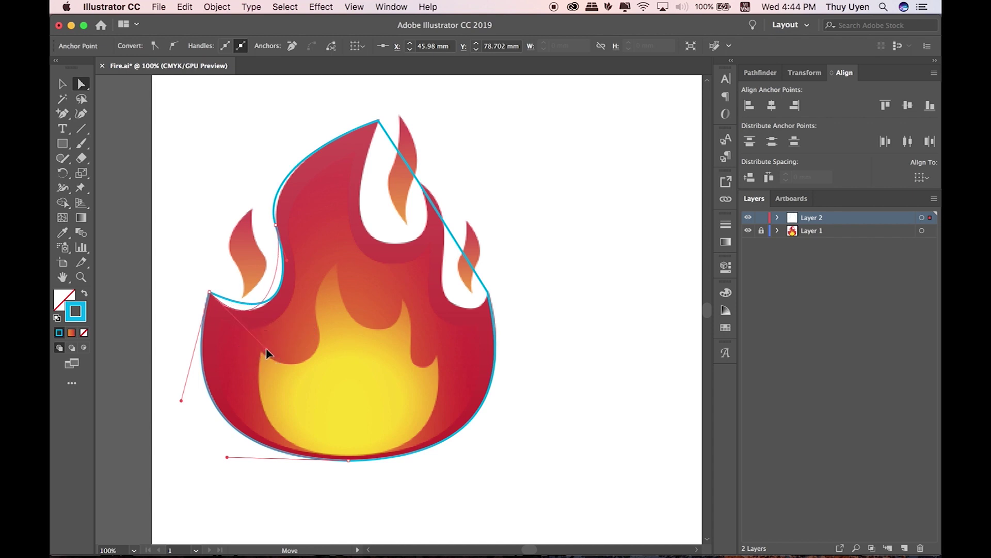
{"action": "left_click_drag", "start_coordinate": [290, 262], "coordinate": [299, 278]}
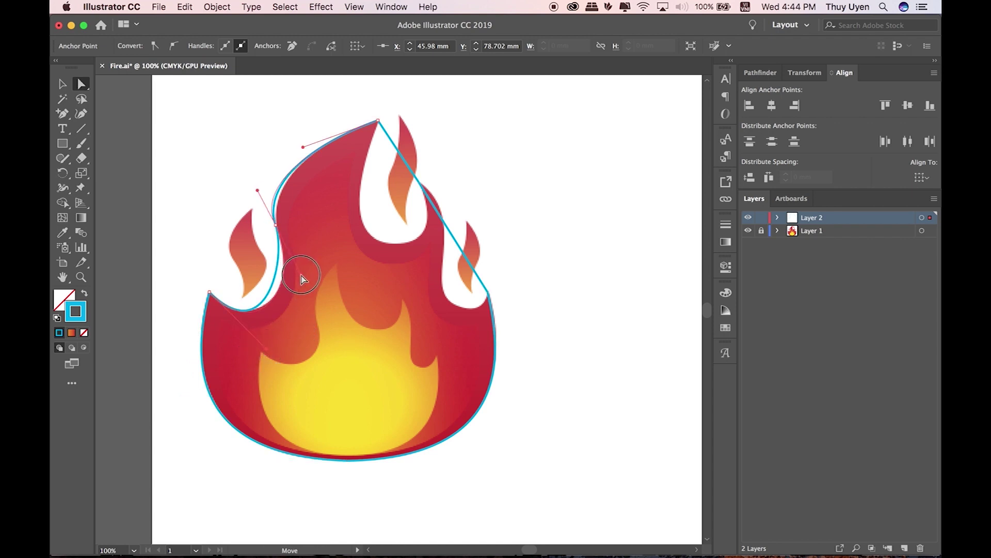
{"action": "left_click_drag", "start_coordinate": [258, 191], "coordinate": [267, 198]}
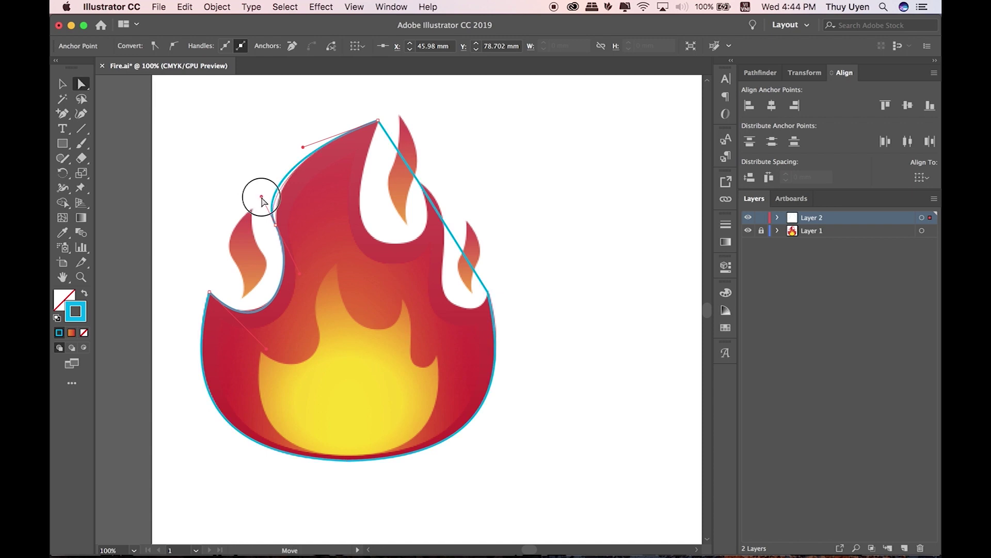
{"action": "left_click_drag", "start_coordinate": [266, 198], "coordinate": [382, 217]}
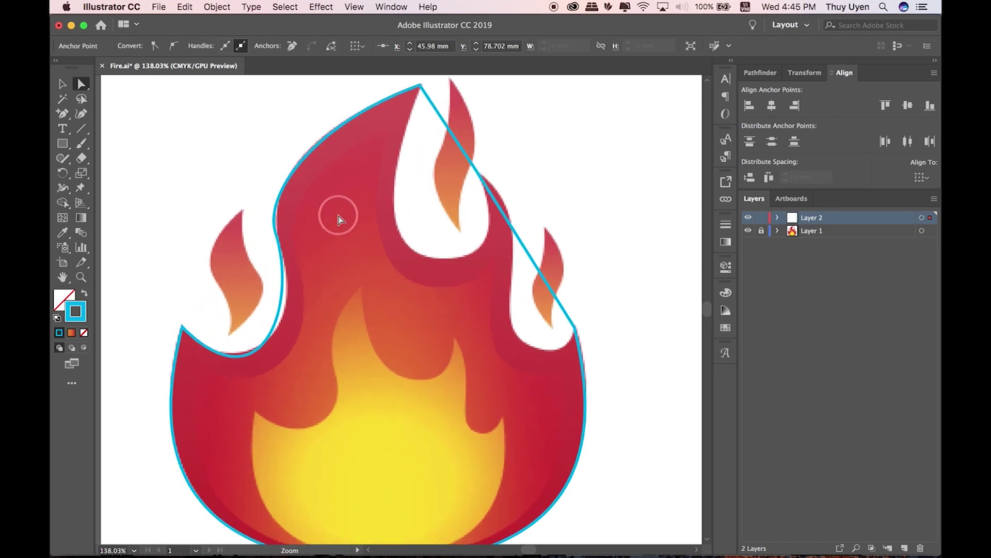
Fit the left curve's anchor and handles to the flame edge down to the base
{"action": "scroll", "coordinate": [337, 229], "scroll_direction": "left", "scroll_amount": 5}
{"action": "left_click_drag", "start_coordinate": [339, 249], "coordinate": [340, 257]}
{"action": "left_click_drag", "start_coordinate": [323, 206], "coordinate": [320, 180]}
{"action": "left_click_drag", "start_coordinate": [367, 353], "coordinate": [374, 333]}
{"action": "left_click_drag", "start_coordinate": [320, 471], "coordinate": [310, 459]}
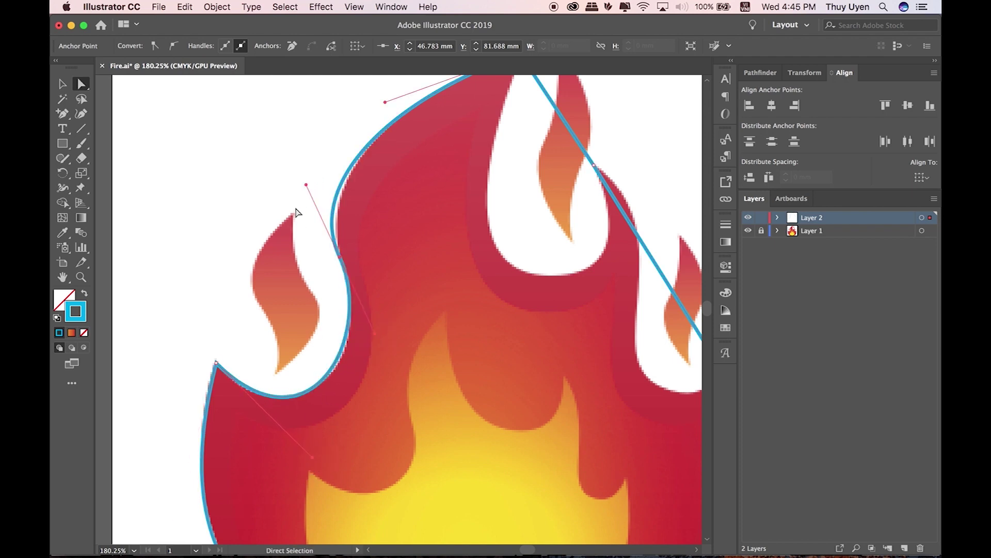
{"action": "left_click_drag", "start_coordinate": [306, 184], "coordinate": [318, 188]}
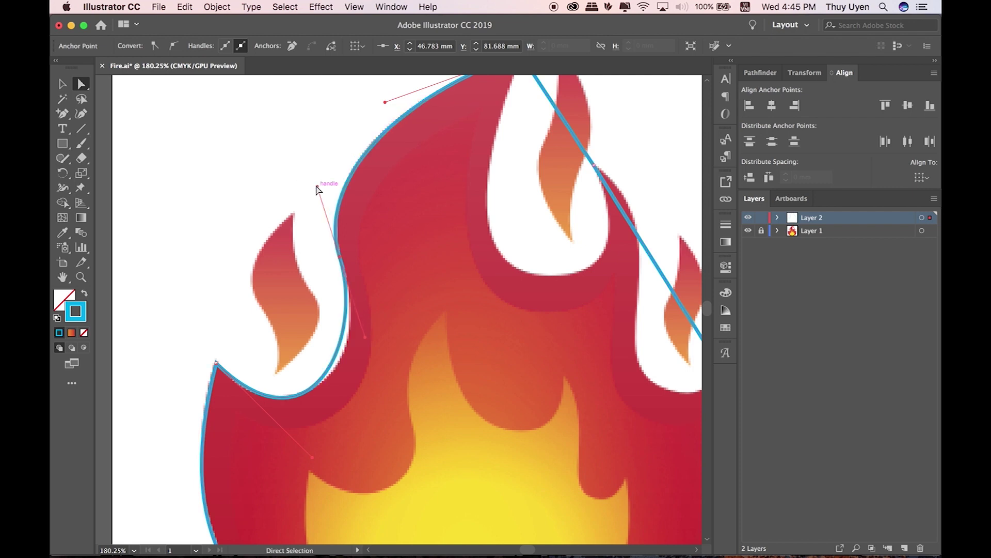
{"action": "left_click_drag", "start_coordinate": [370, 340], "coordinate": [366, 351]}
{"action": "left_click_drag", "start_coordinate": [368, 352], "coordinate": [368, 349]}
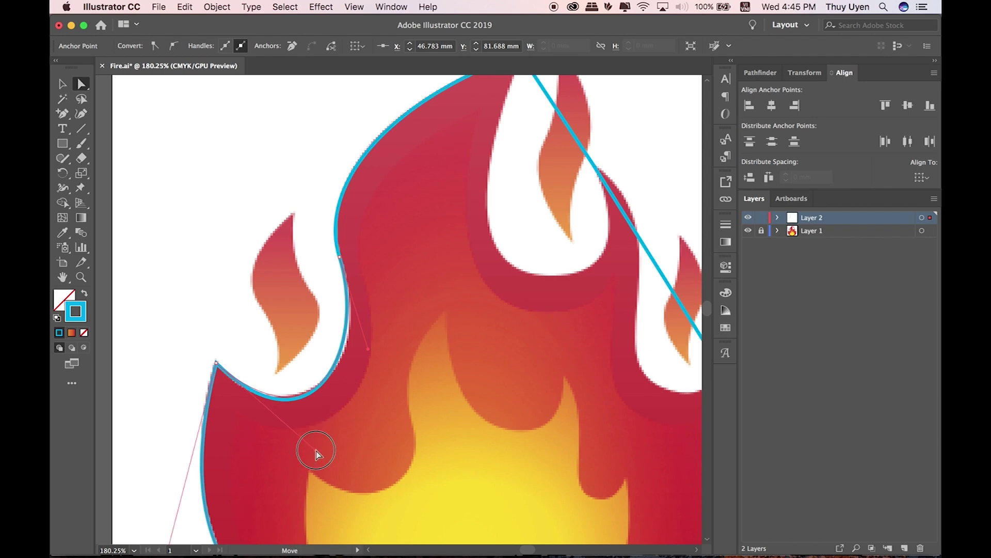
{"action": "left_click", "coordinate": [297, 319]}
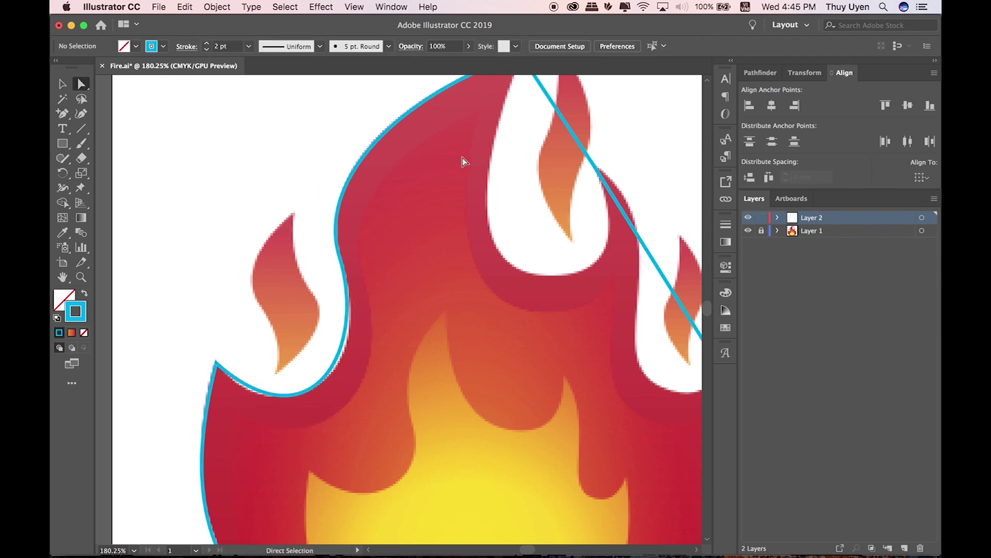
{"action": "key", "text": "super+1"}
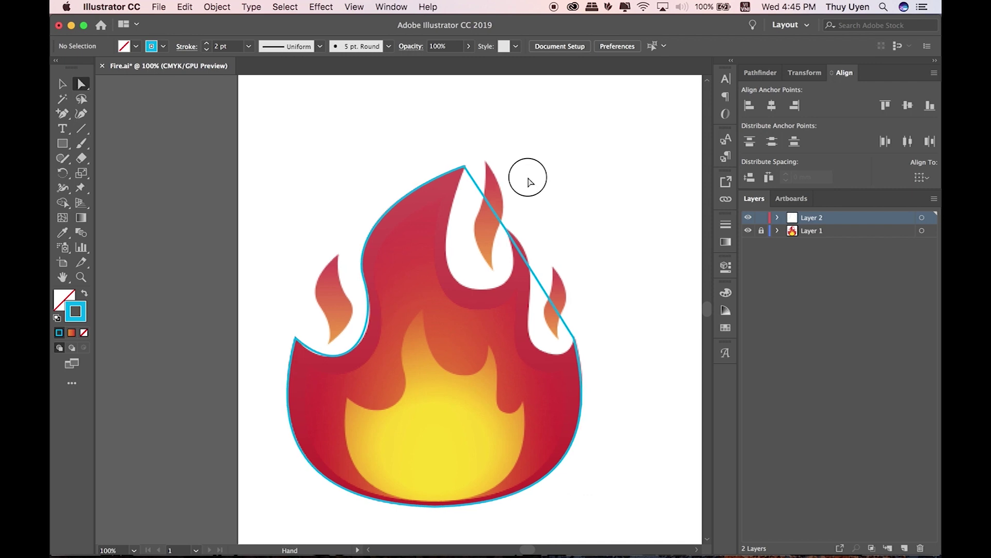
Curve the segment below the top tip into the central dip and add an anchor there
{"action": "left_click_drag", "start_coordinate": [62, 113], "coordinate": [127, 164]}
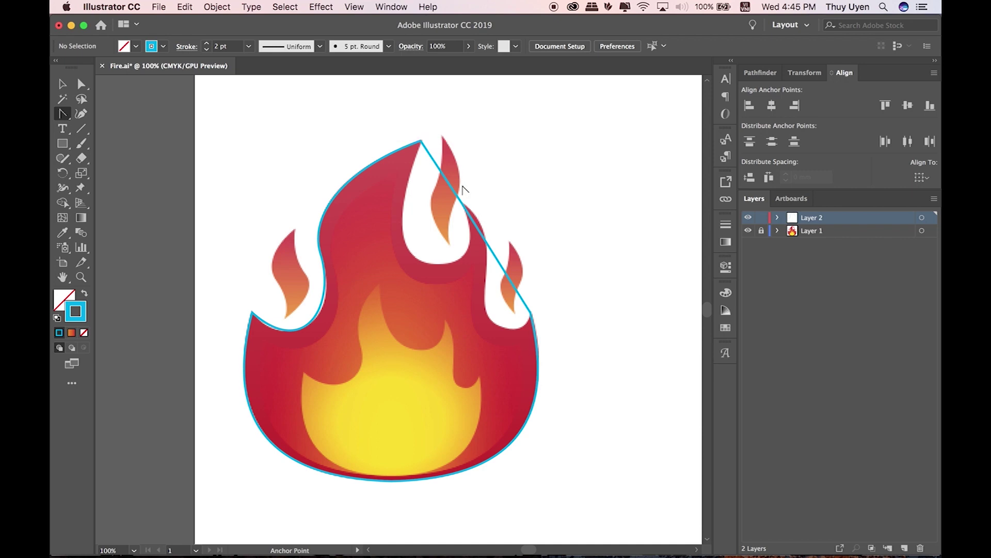
{"action": "left_click_drag", "start_coordinate": [487, 188], "coordinate": [542, 195]}
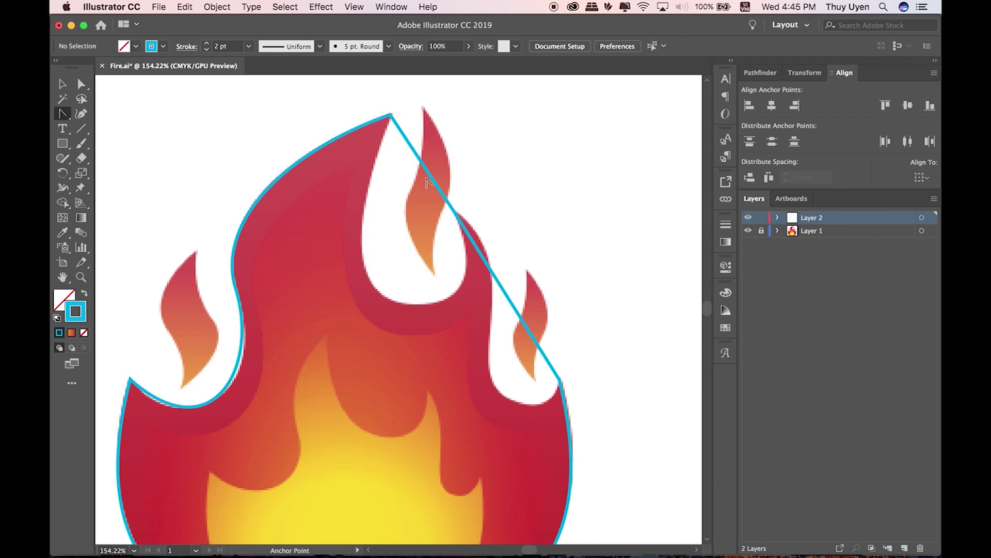
{"action": "left_click_drag", "start_coordinate": [430, 181], "coordinate": [372, 281]}
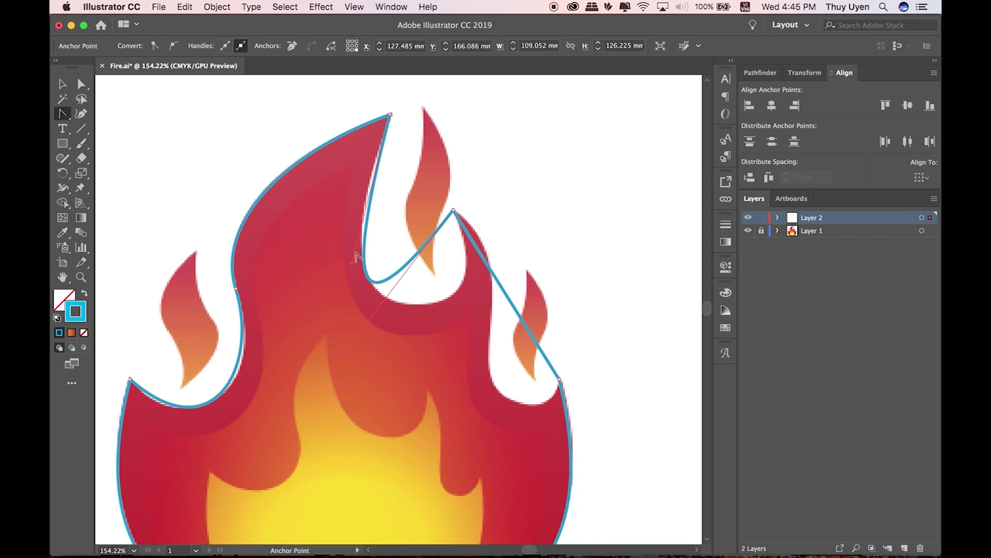
{"action": "left_click_drag", "start_coordinate": [345, 357], "coordinate": [482, 400]}
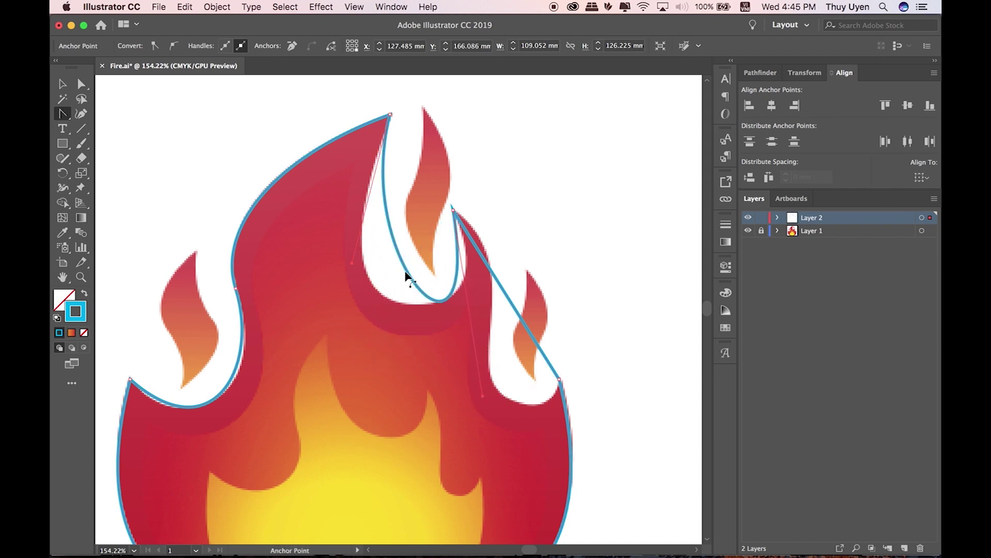
{"action": "left_click_drag", "start_coordinate": [356, 263], "coordinate": [317, 294]}
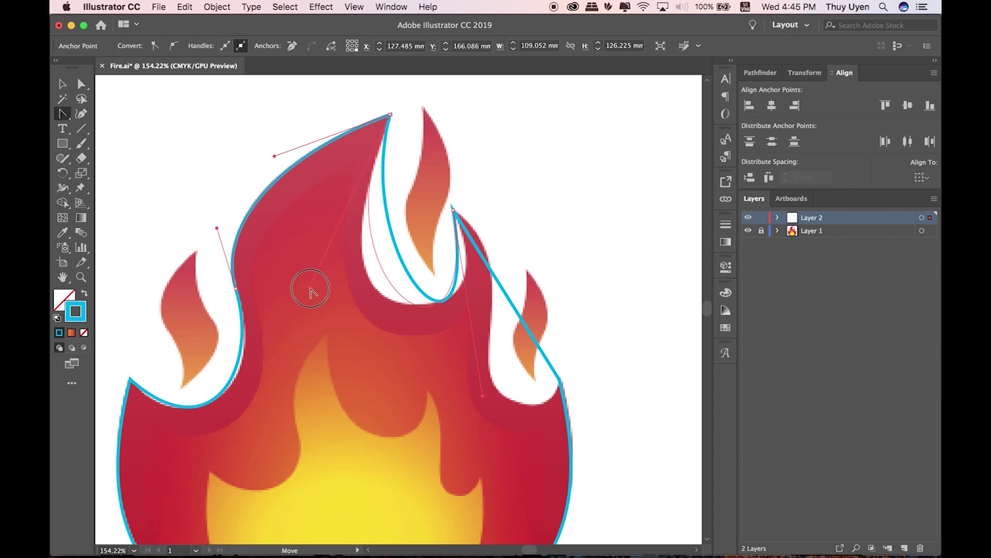
{"action": "left_click_drag", "start_coordinate": [317, 294], "coordinate": [314, 290]}
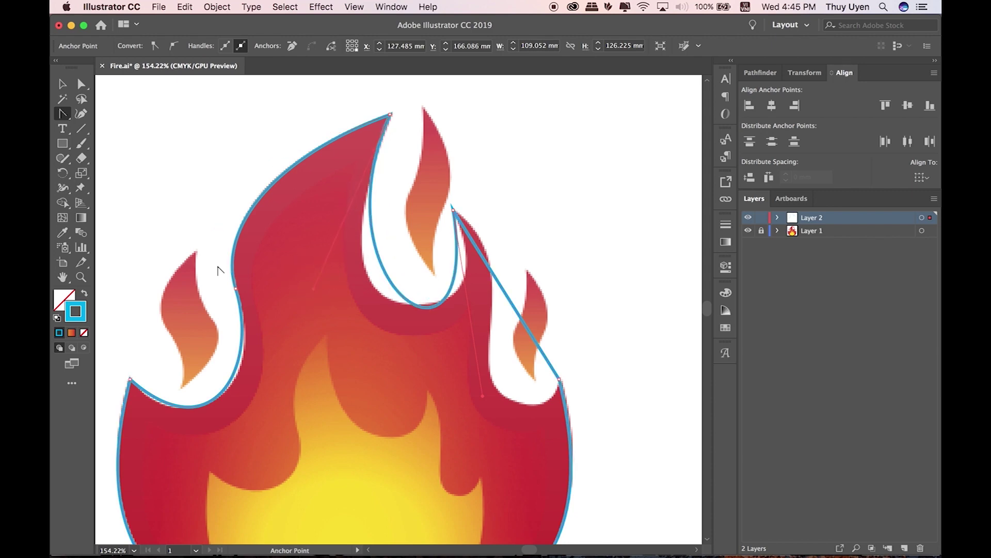
{"action": "left_click_drag", "start_coordinate": [64, 114], "coordinate": [120, 120]}
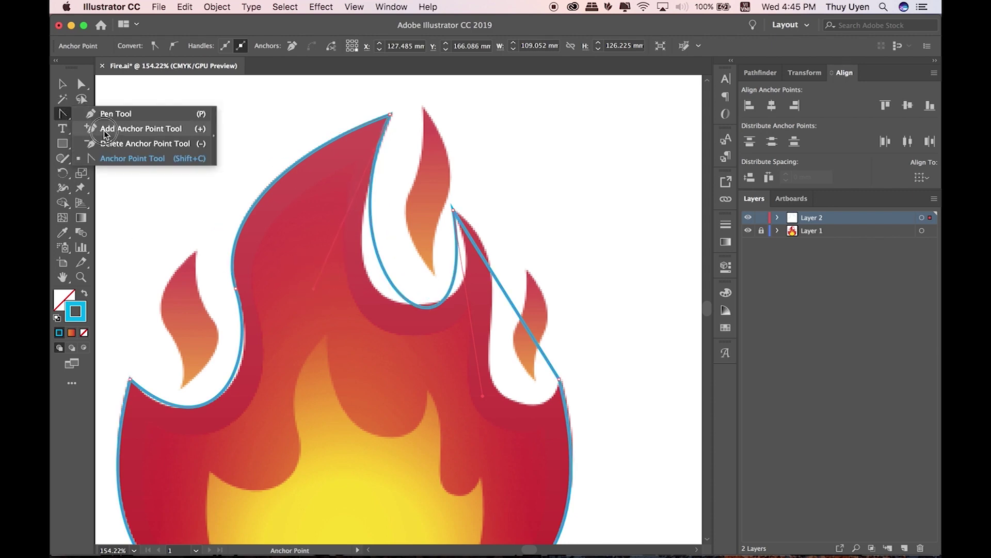
{"action": "left_click", "coordinate": [397, 290]}
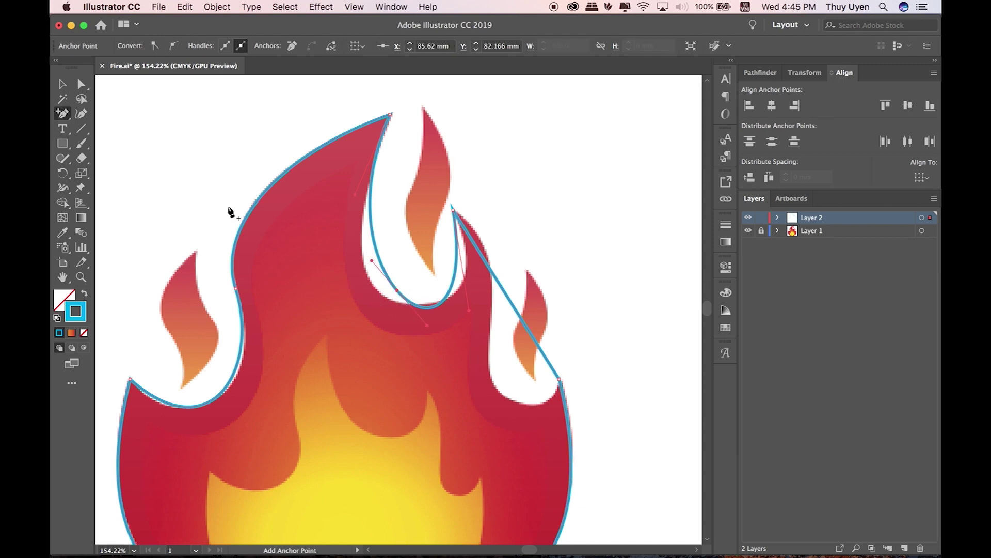
Move the new anchor left into the dip and reshape the segment beside it
{"action": "left_click", "coordinate": [86, 88]}
{"action": "left_click_drag", "start_coordinate": [397, 290], "coordinate": [379, 292]}
{"action": "left_click", "coordinate": [360, 196]}
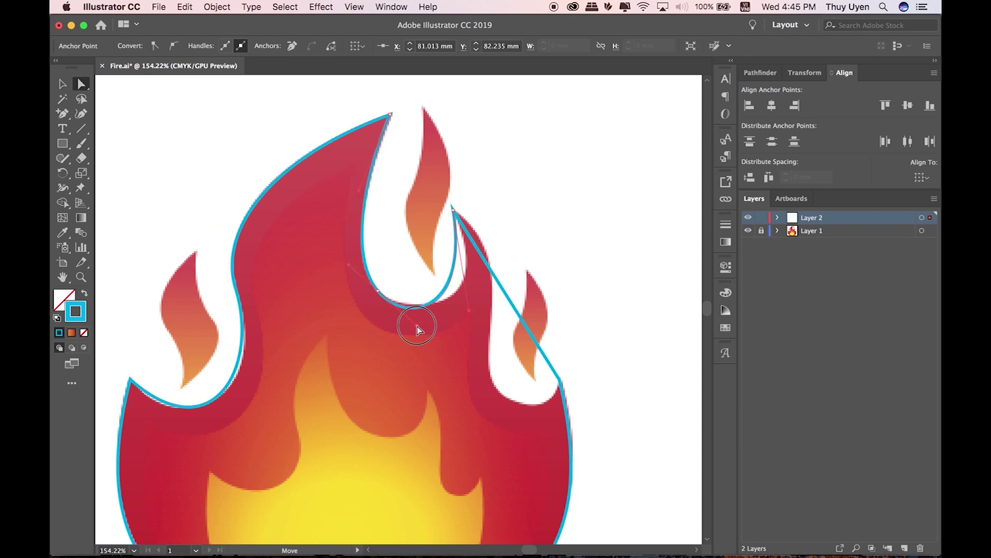
{"action": "left_click_drag", "start_coordinate": [464, 308], "coordinate": [501, 299]}
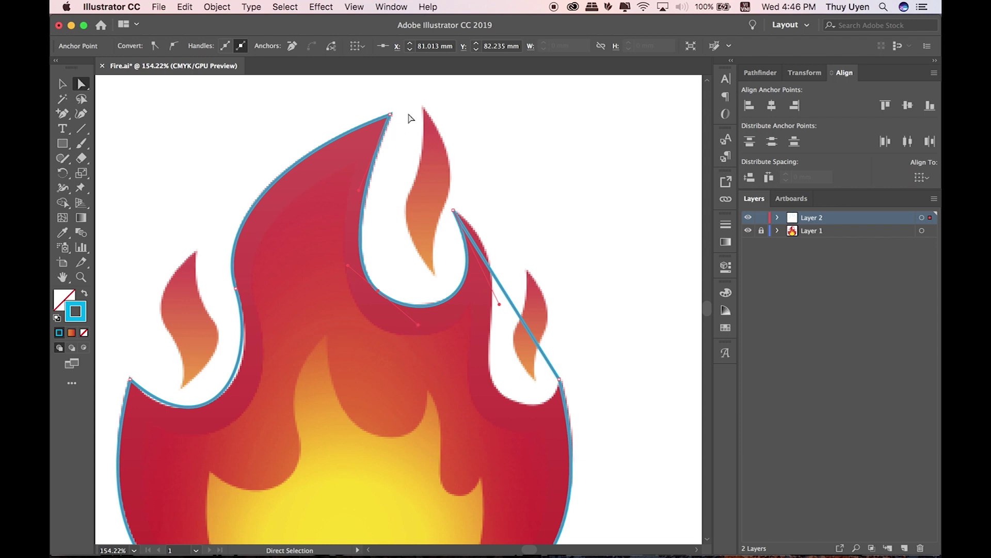
Bend the right straight segment into an S-curve along the flame
{"action": "left_click_drag", "start_coordinate": [62, 113], "coordinate": [108, 155]}
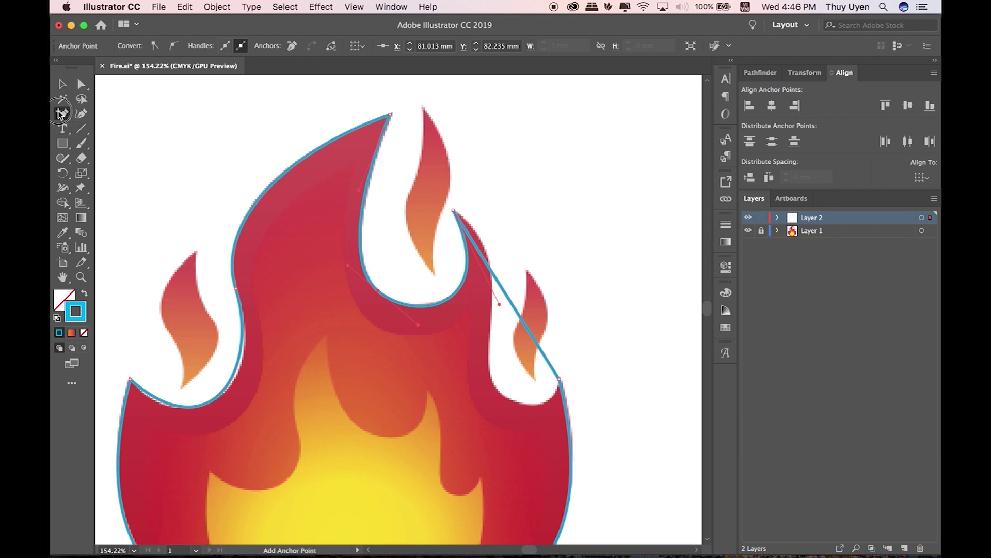
{"action": "left_click", "coordinate": [108, 158]}
{"action": "mouse_move", "coordinate": [497, 279]}
{"action": "left_mouse_down"}
{"action": "mouse_move", "coordinate": [511, 267]}
{"action": "mouse_move", "coordinate": [500, 269]}
{"action": "left_mouse_up"}
{"action": "left_click_drag", "start_coordinate": [526, 309], "coordinate": [470, 469]}
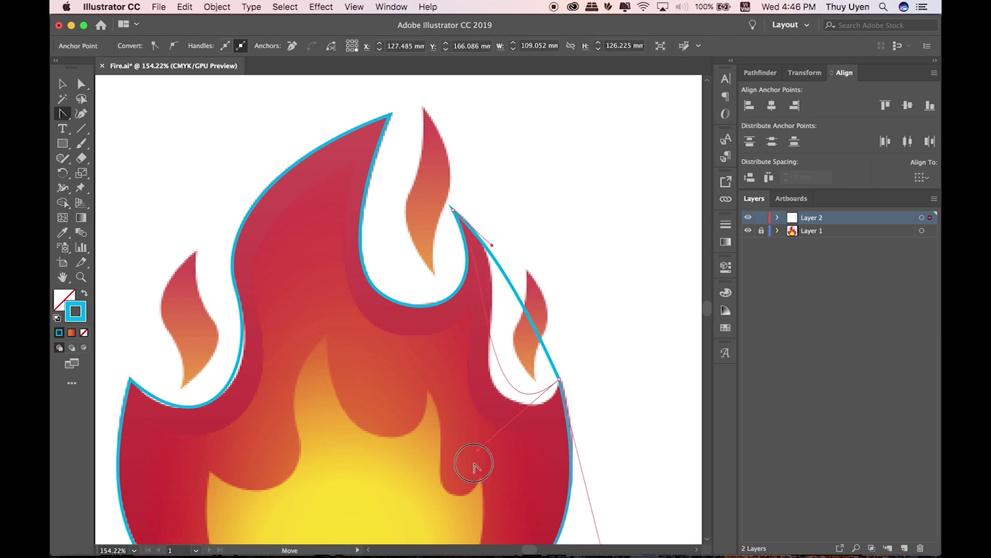
{"action": "left_click_drag", "start_coordinate": [492, 245], "coordinate": [549, 281]}
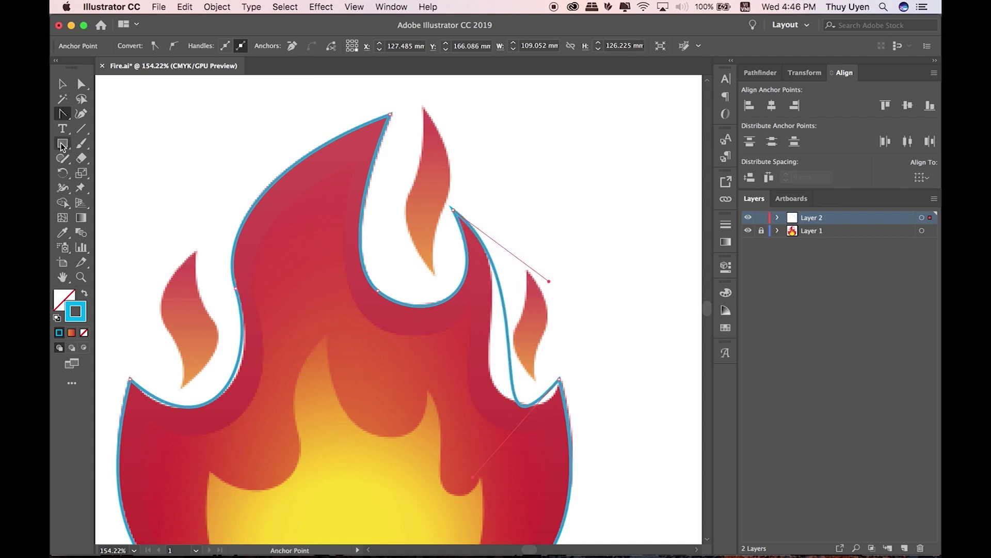
Add an anchor on the right side and adjust it to hug the right leaf
{"action": "left_click_drag", "start_coordinate": [64, 116], "coordinate": [98, 126]}
{"action": "left_click", "coordinate": [510, 352]}
{"action": "left_click", "coordinate": [81, 84]}
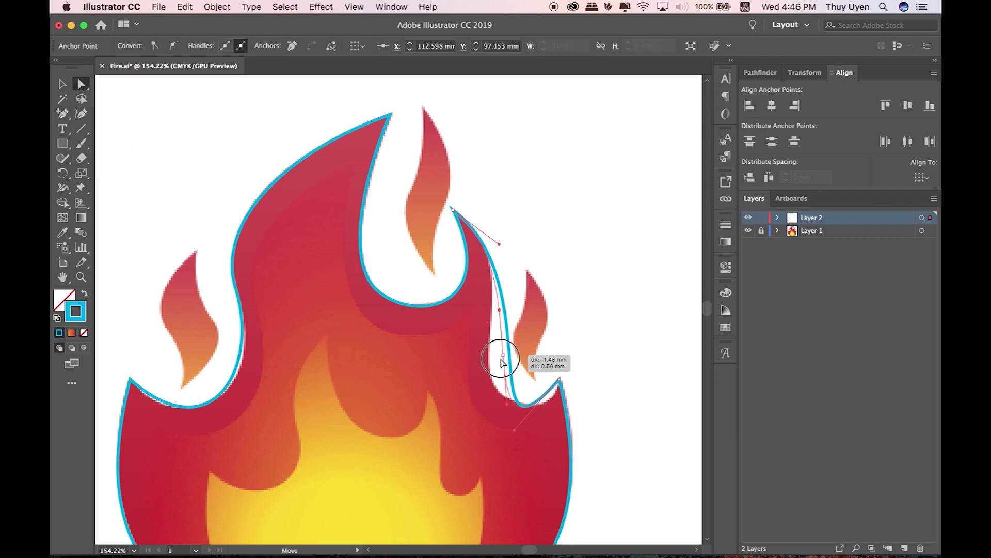
{"action": "left_click_drag", "start_coordinate": [510, 352], "coordinate": [489, 364]}
{"action": "left_click_drag", "start_coordinate": [485, 319], "coordinate": [497, 294]}
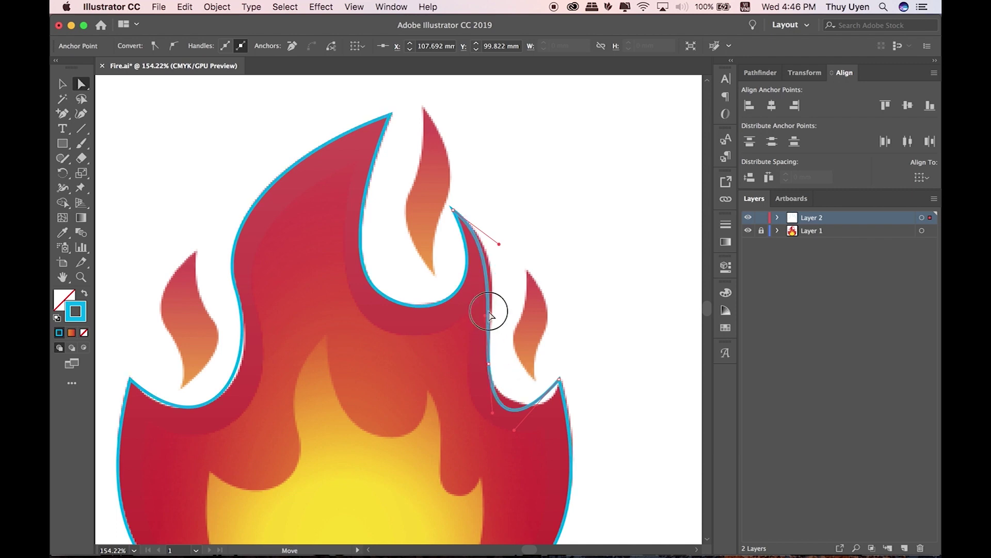
{"action": "left_click_drag", "start_coordinate": [516, 426], "coordinate": [559, 419]}
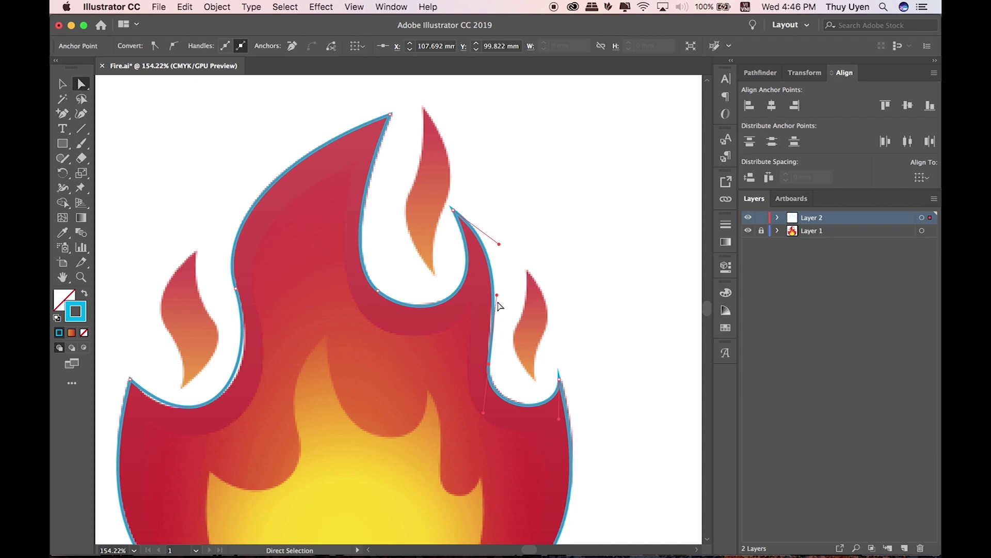
{"action": "left_click", "coordinate": [589, 260]}
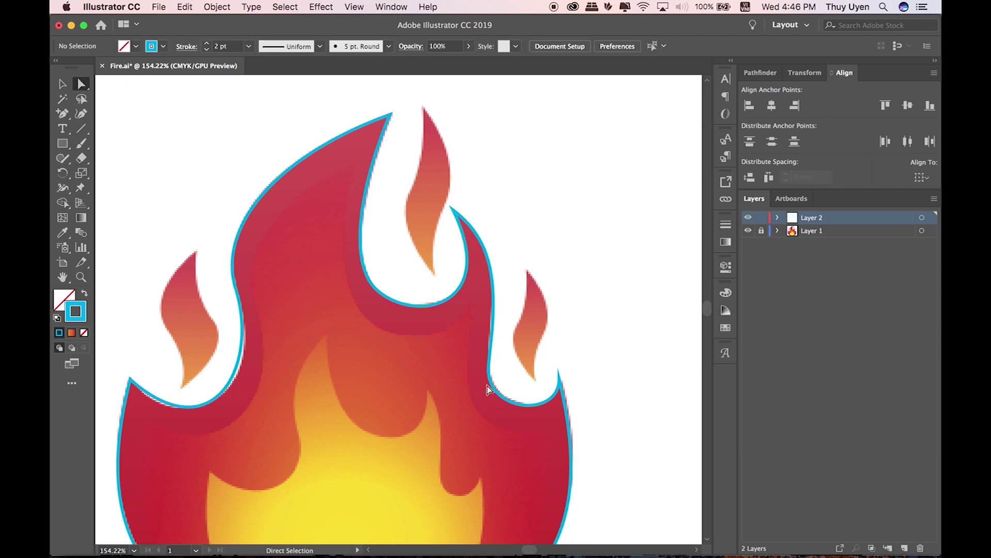
{"action": "left_click_drag", "start_coordinate": [490, 365], "coordinate": [491, 360]}
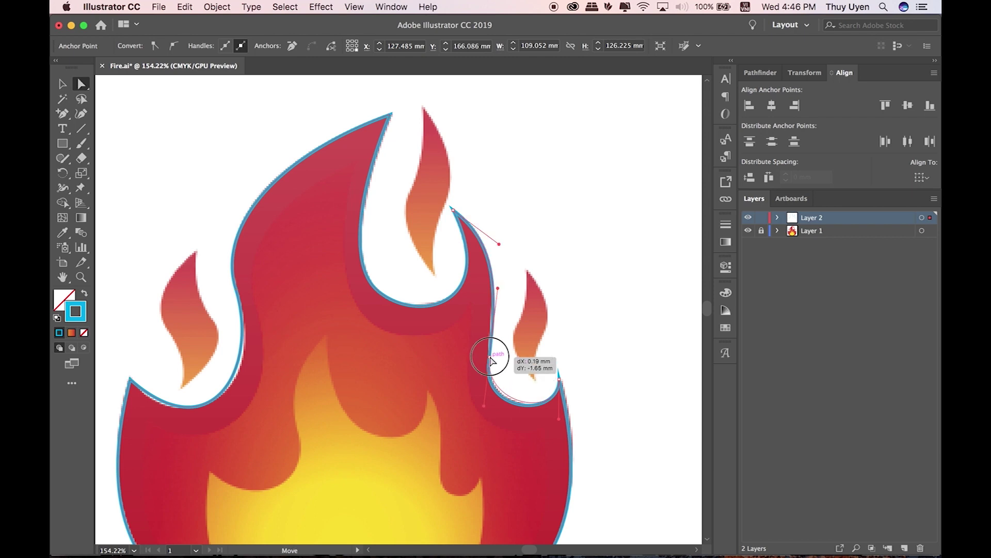
{"action": "left_click_drag", "start_coordinate": [491, 360], "coordinate": [489, 357]}
{"action": "left_click_drag", "start_coordinate": [484, 407], "coordinate": [482, 406]}
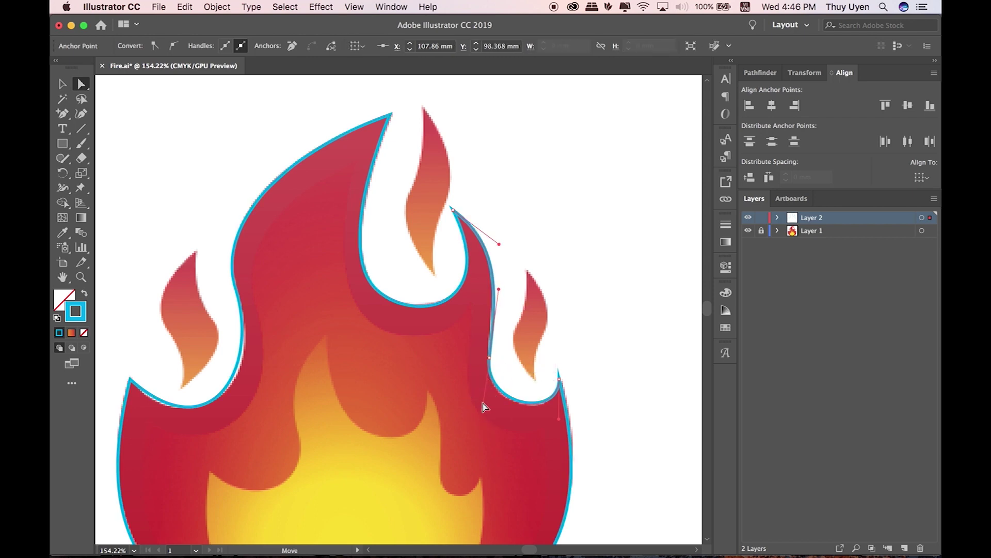
{"action": "left_click", "coordinate": [568, 261]}
{"action": "key", "text": "super+minus"}
{"action": "key", "text": "super+minus"}
{"action": "key", "text": "super+minus"}
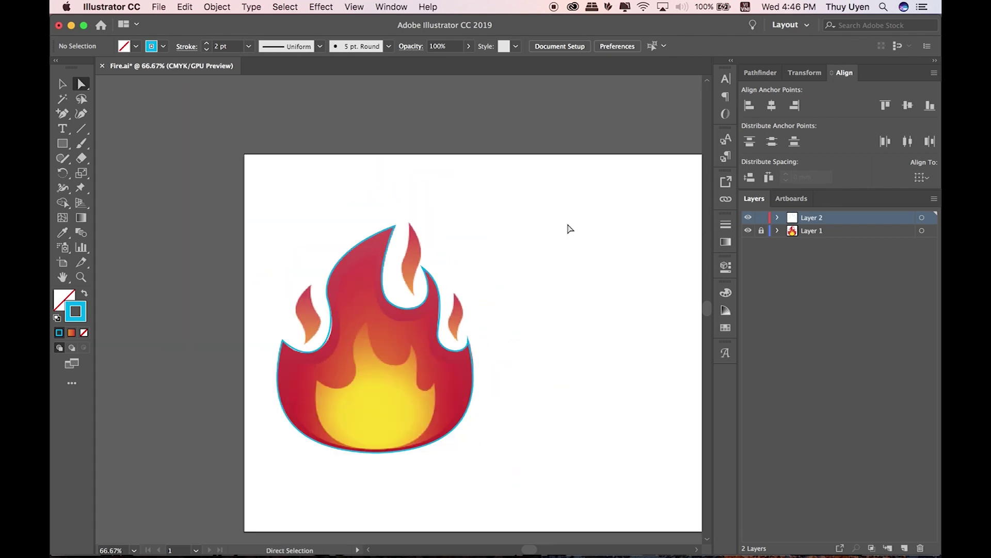
Offset the traced outline -5 mm inward with Offset Path, previewing the result
{"action": "key", "text": "v"}
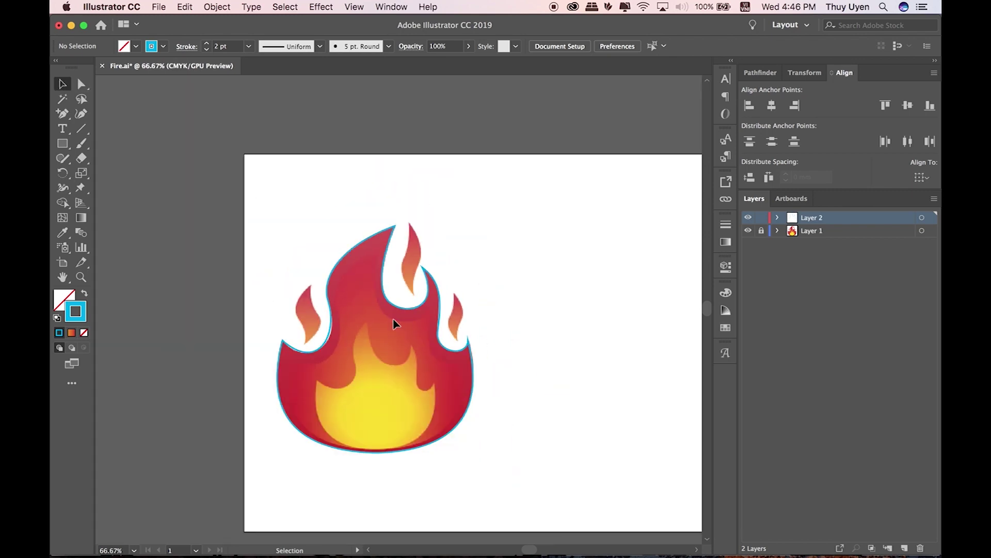
{"action": "left_click_drag", "start_coordinate": [459, 259], "coordinate": [465, 234]}
{"action": "scroll", "coordinate": [408, 281], "scroll_direction": "up", "scroll_amount": 3}
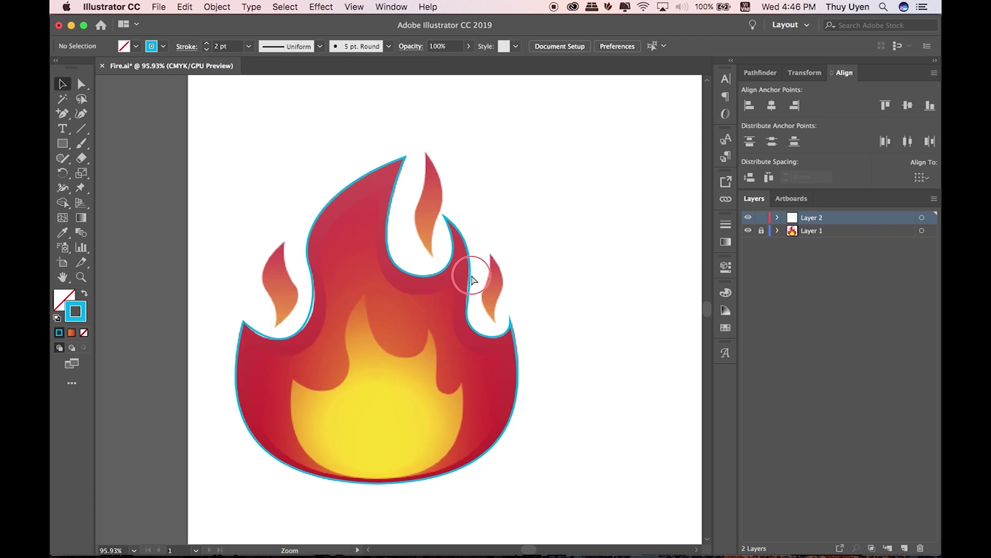
{"action": "left_click", "coordinate": [410, 274]}
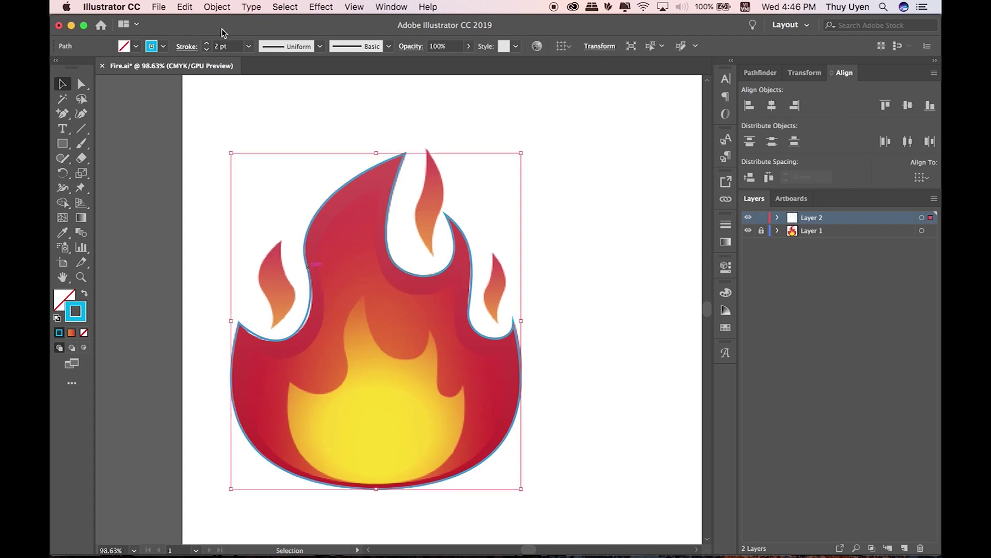
{"action": "left_click", "coordinate": [216, 7]}
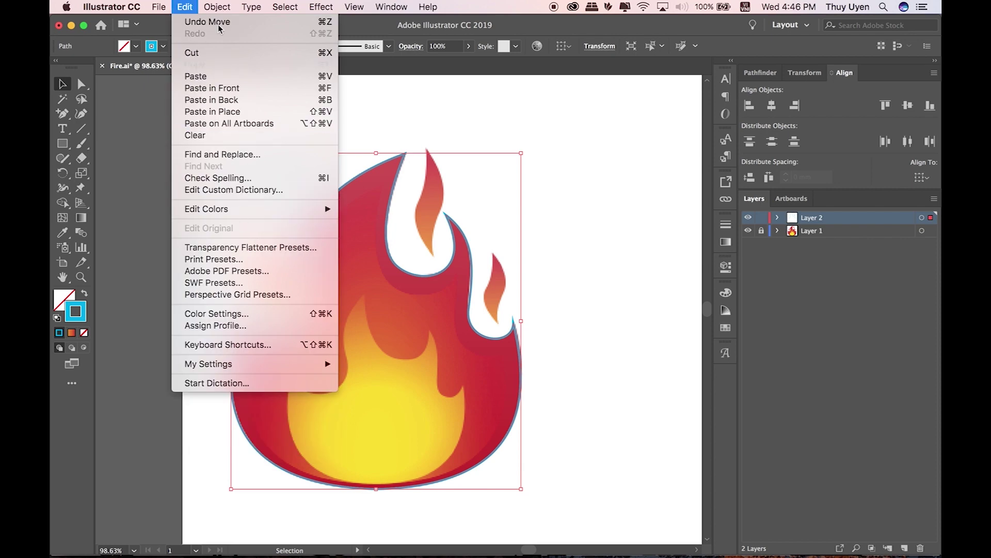
{"action": "mouse_move", "coordinate": [221, 270]}
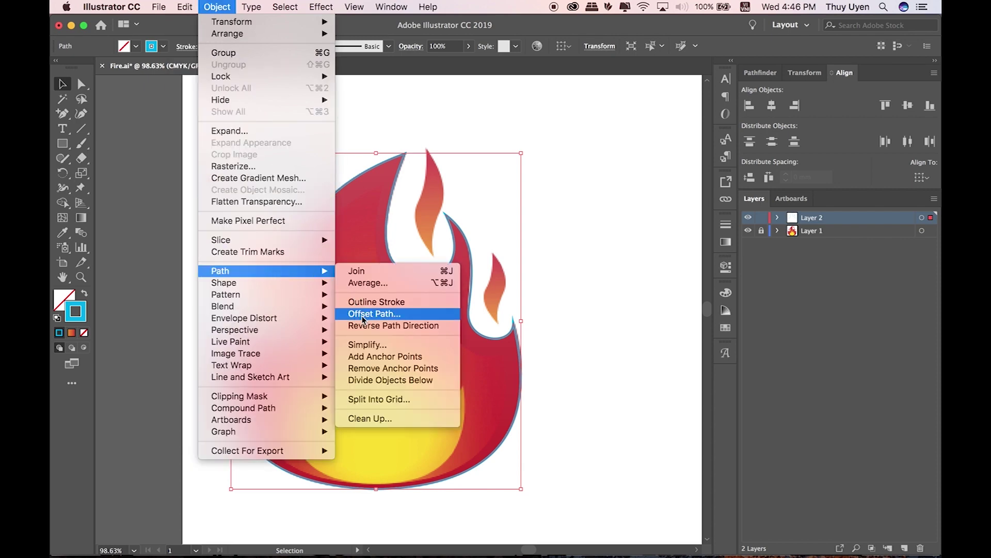
{"action": "left_click", "coordinate": [365, 314]}
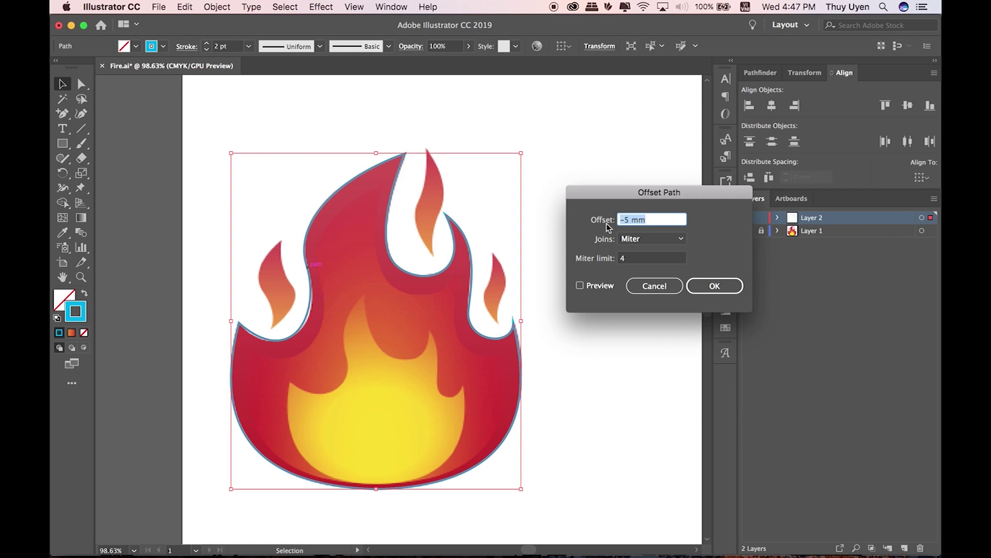
{"action": "left_click", "coordinate": [626, 218]}
{"action": "type", "text": "5"}
{"action": "left_click", "coordinate": [581, 286]}
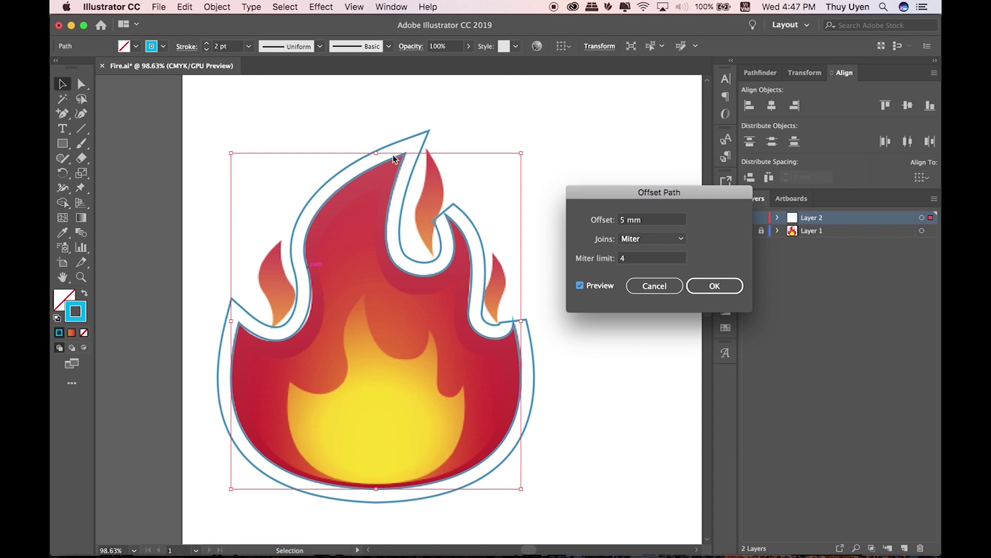
{"action": "left_click", "coordinate": [624, 221]}
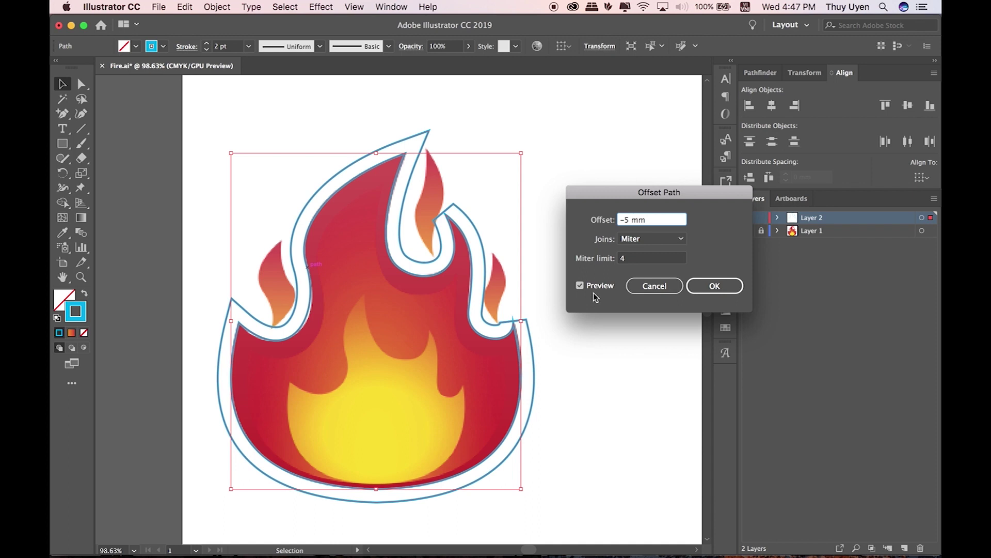
{"action": "left_click", "coordinate": [599, 287]}
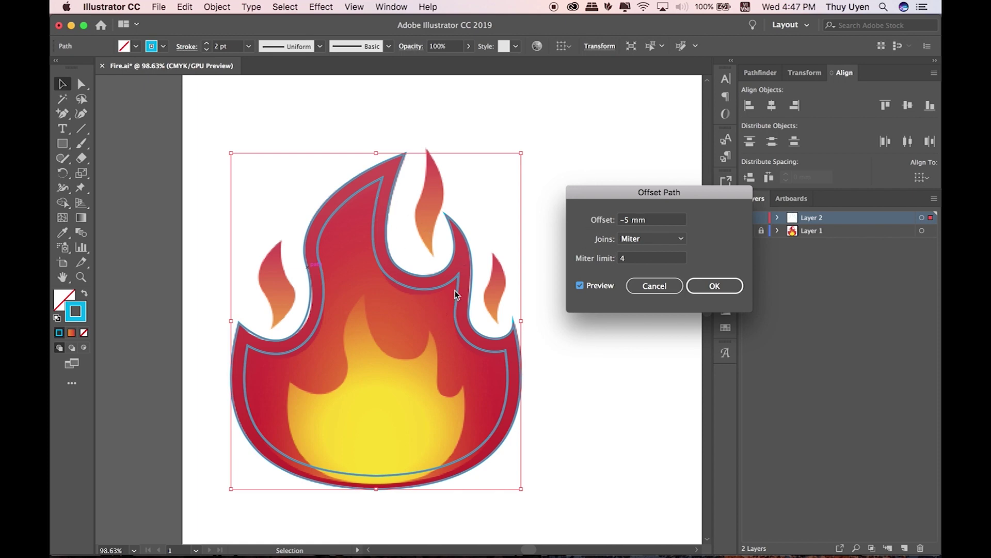
{"action": "left_click", "coordinate": [715, 287]}
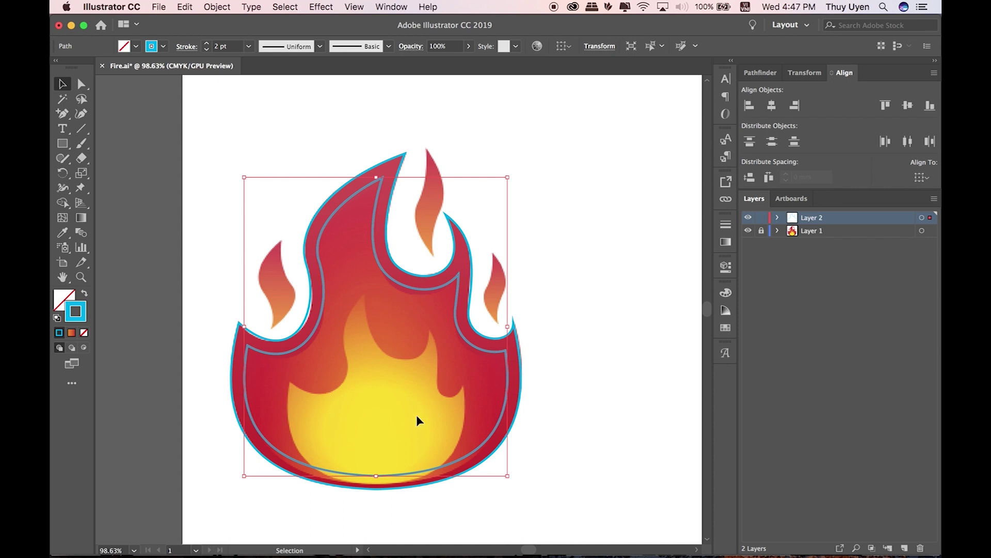
Stretch the inset outline's bottom down toward the flame base
{"action": "scroll", "coordinate": [400, 454], "scroll_direction": "up", "scroll_amount": 1}
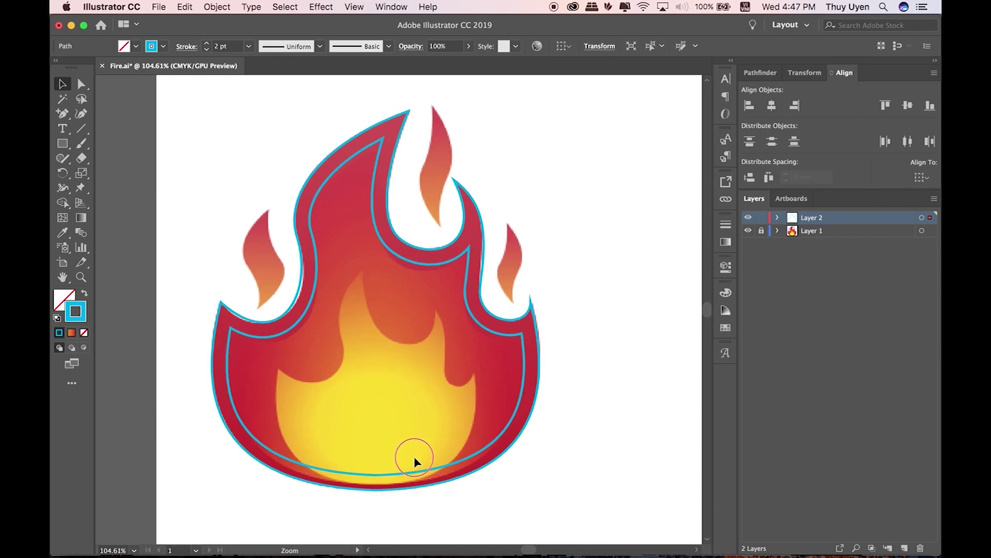
{"action": "scroll", "coordinate": [411, 456], "scroll_direction": "up", "scroll_amount": 1}
{"action": "left_click_drag", "start_coordinate": [376, 474], "coordinate": [375, 485]}
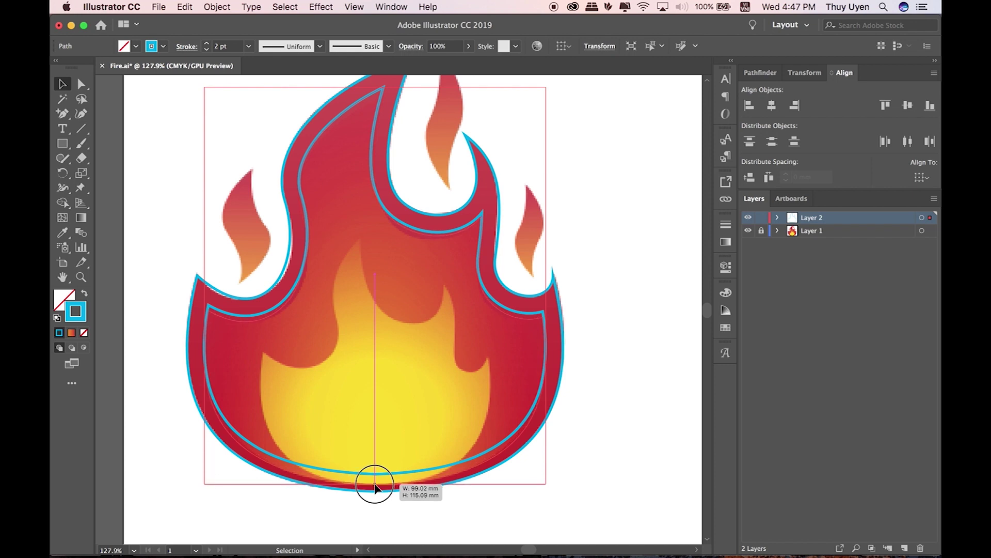
{"action": "left_click_drag", "start_coordinate": [375, 484], "coordinate": [375, 484]}
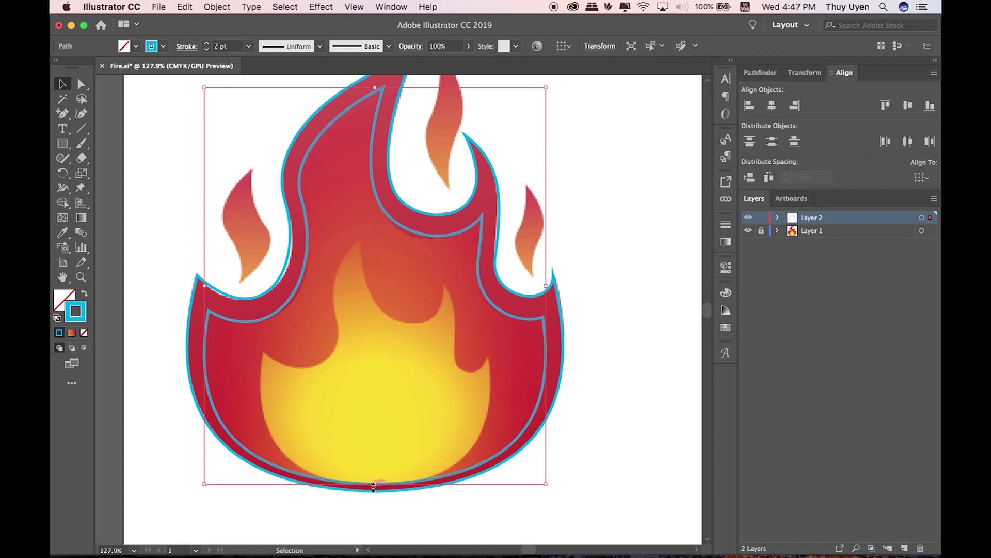
{"action": "left_click", "coordinate": [581, 353]}
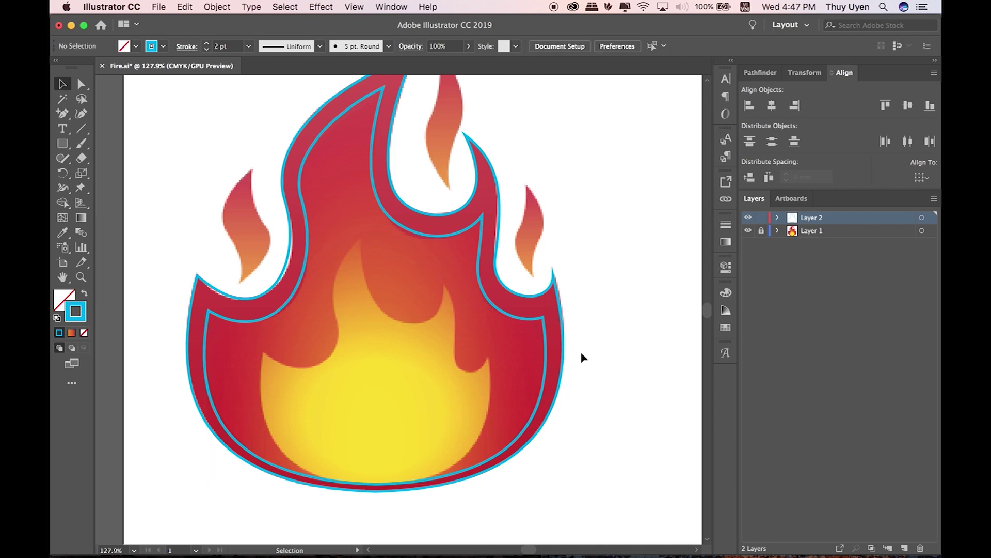
Zoom out, recentre the flame, and select the outline to copy
{"action": "key", "text": "super+1"}
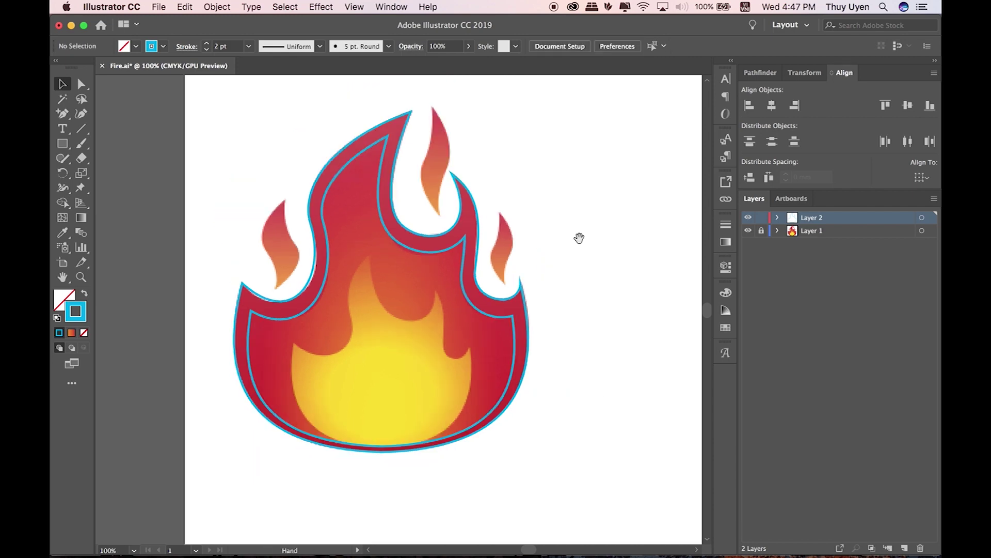
{"action": "left_click_drag", "start_coordinate": [579, 238], "coordinate": [603, 241]}
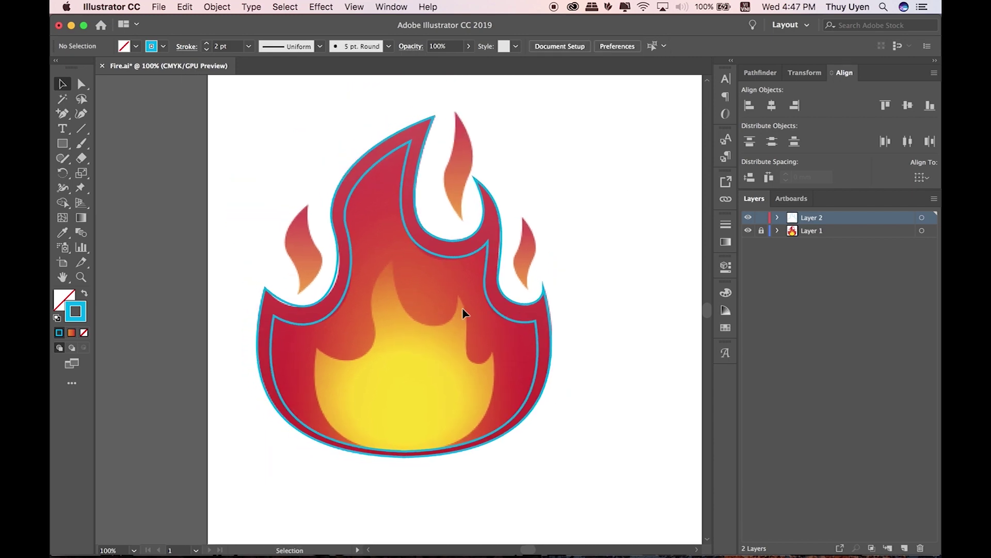
{"action": "scroll", "coordinate": [468, 241], "scroll_direction": "up", "scroll_amount": 2}
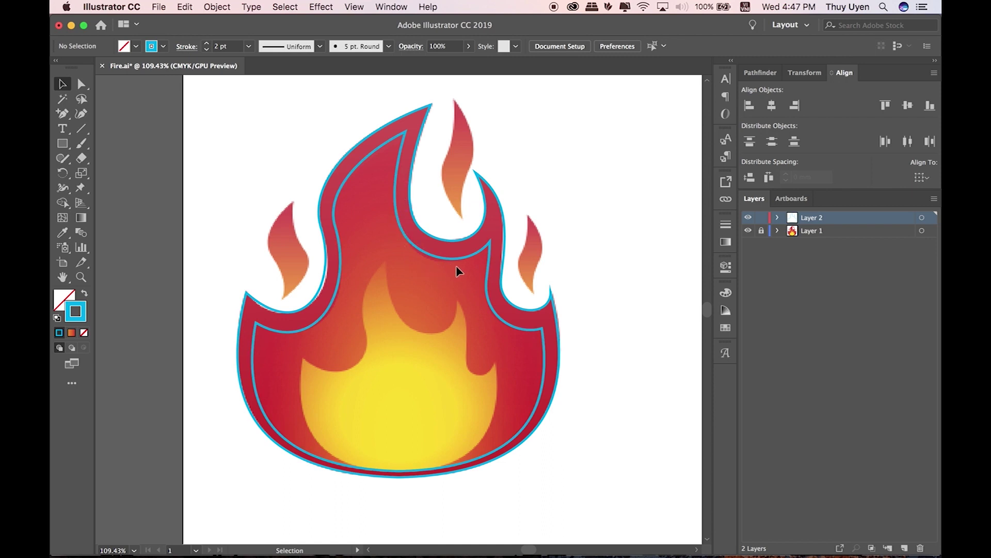
{"action": "left_click", "coordinate": [470, 238]}
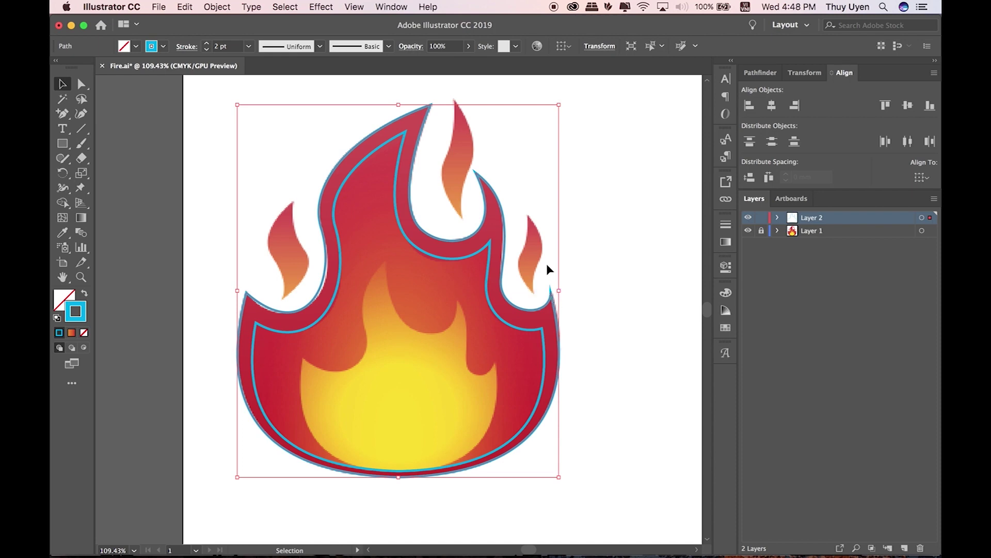
{"action": "left_click", "coordinate": [185, 7]}
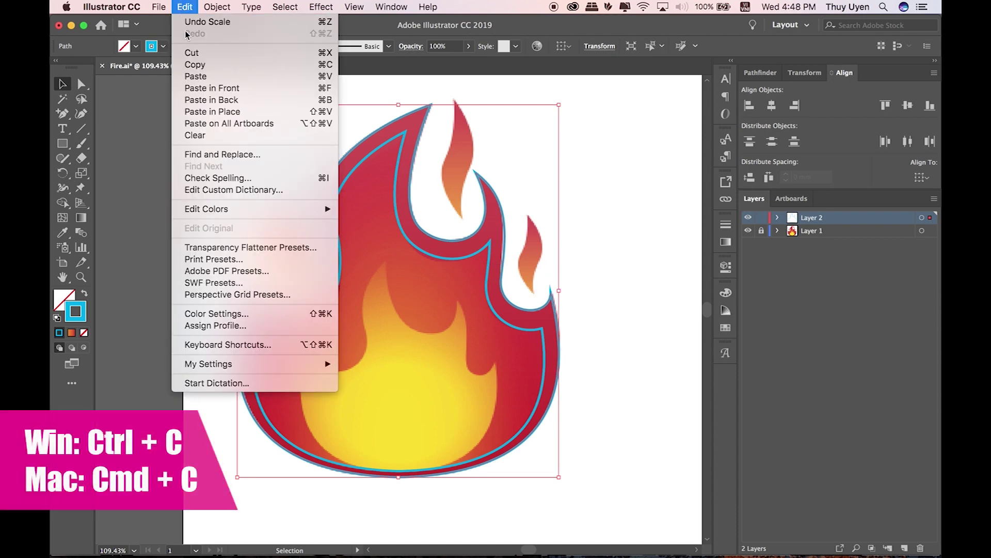
Copy the outline, Paste in Front, and squash the copy down from its top
{"action": "left_click", "coordinate": [325, 65]}
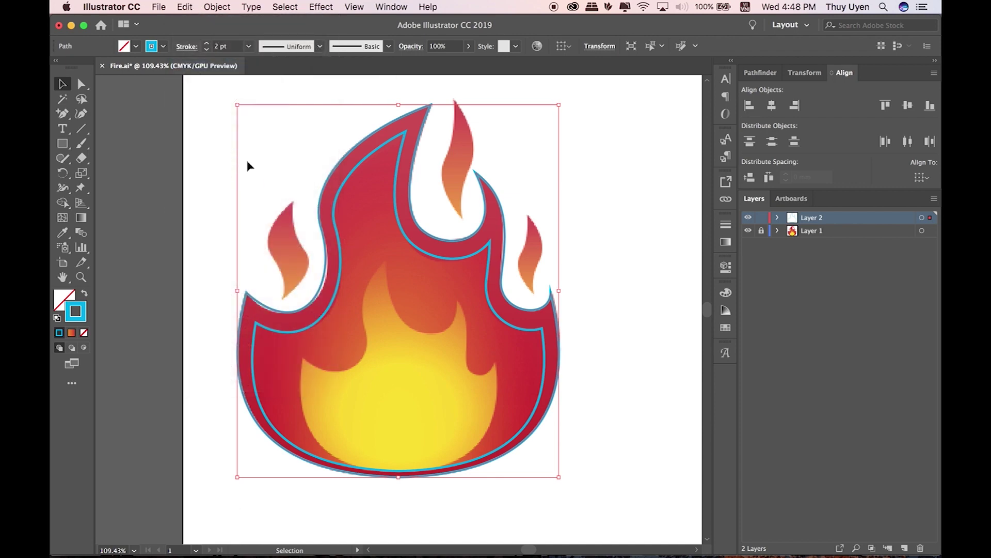
{"action": "left_click", "coordinate": [186, 7]}
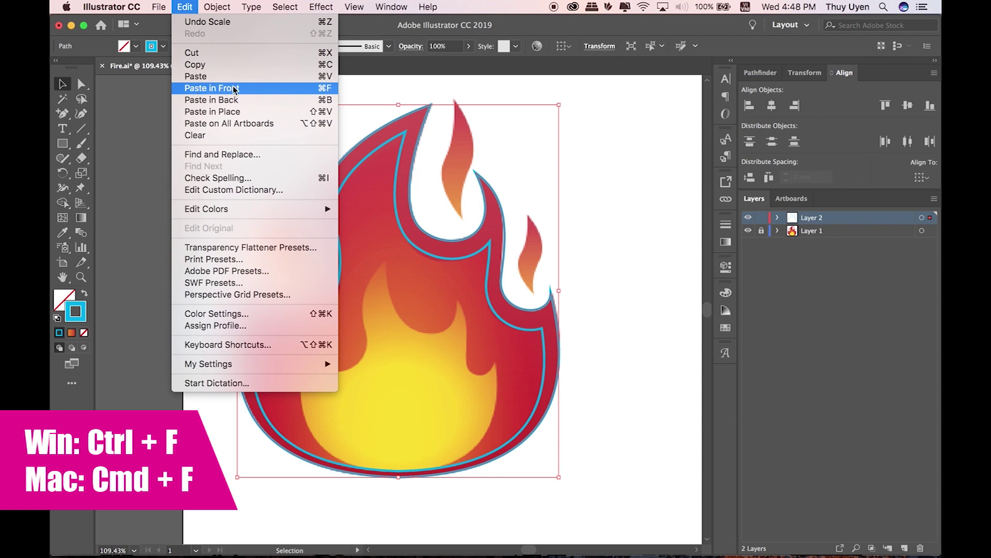
{"action": "left_click", "coordinate": [312, 85]}
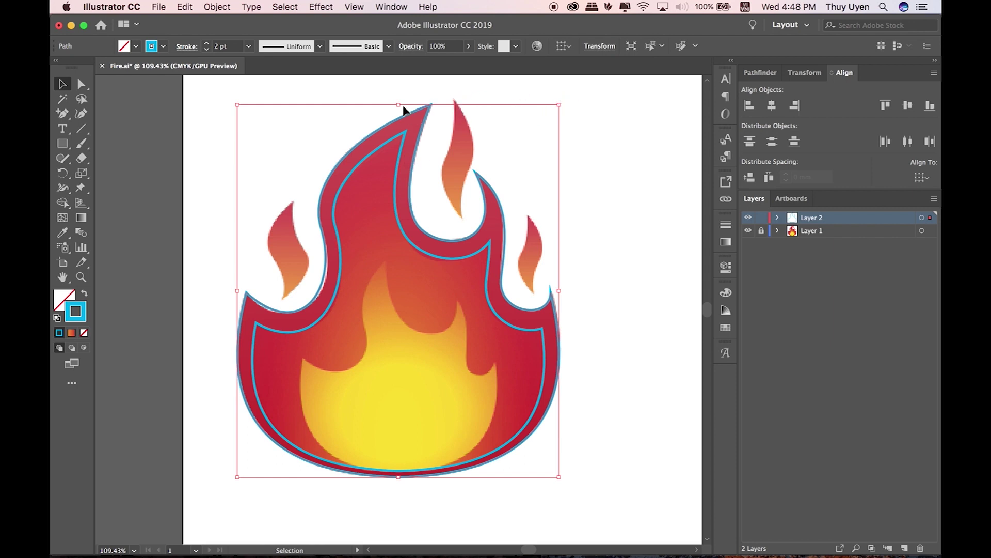
{"action": "mouse_move", "coordinate": [398, 104]}
{"action": "left_mouse_down"}
{"action": "mouse_move", "coordinate": [407, 239]}
{"action": "mouse_move", "coordinate": [400, 114]}
{"action": "mouse_move", "coordinate": [416, 211]}
{"action": "mouse_move", "coordinate": [404, 296]}
{"action": "mouse_move", "coordinate": [420, 256]}
{"action": "mouse_move", "coordinate": [412, 266]}
{"action": "left_mouse_up"}
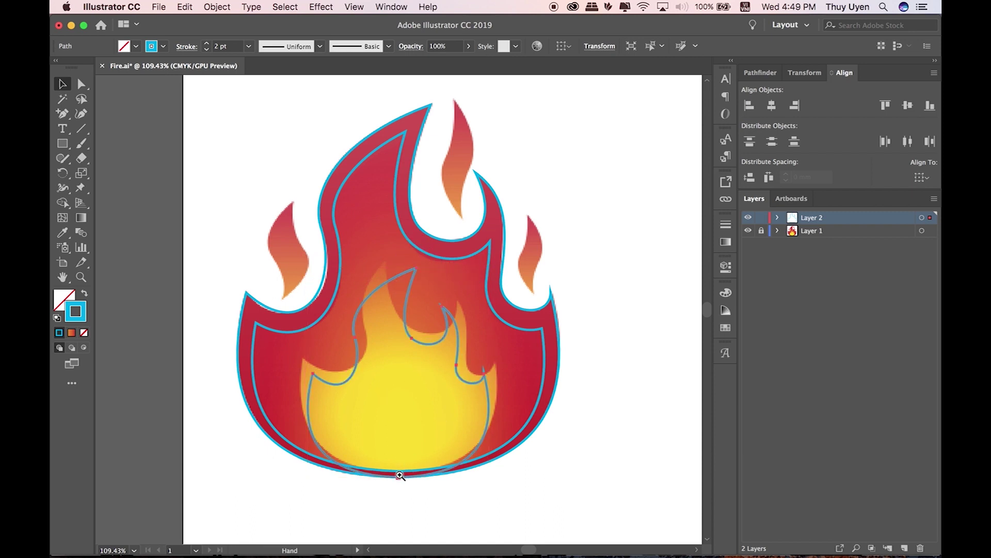
Move the shrunk copy up over the yellow inner flame
{"action": "scroll", "coordinate": [399, 474], "scroll_direction": "up", "scroll_amount": 3}
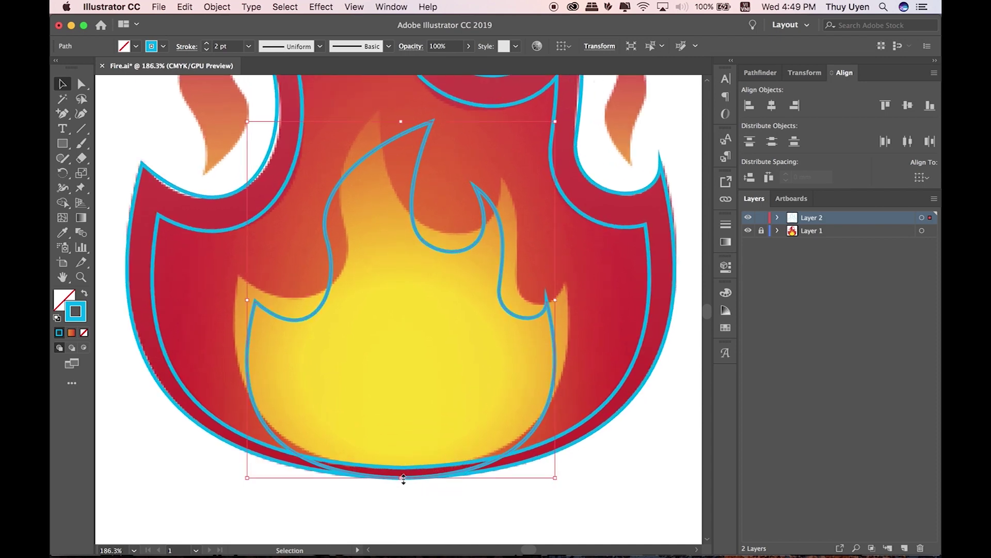
{"action": "left_click_drag", "start_coordinate": [419, 477], "coordinate": [394, 467]}
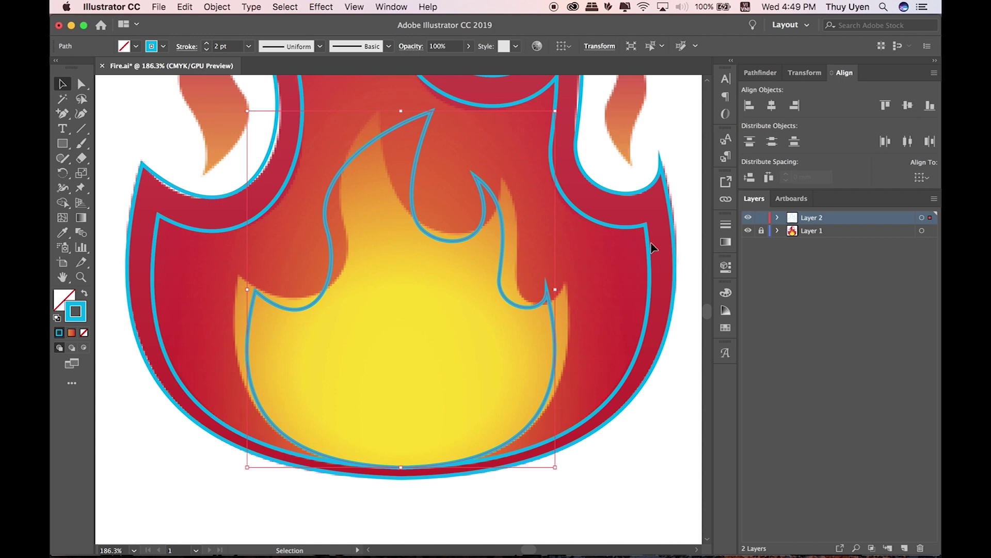
{"action": "left_click", "coordinate": [417, 487]}
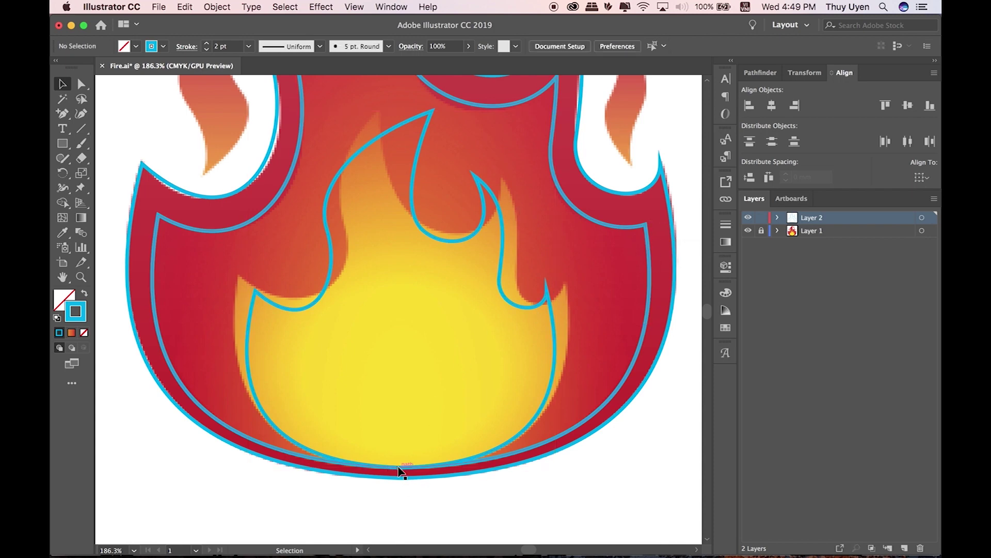
{"action": "scroll", "coordinate": [420, 233], "scroll_direction": "up", "scroll_amount": 2}
Drag the copy's top, left and right anchors onto the yellow flame's edge
{"action": "left_click", "coordinate": [81, 84]}
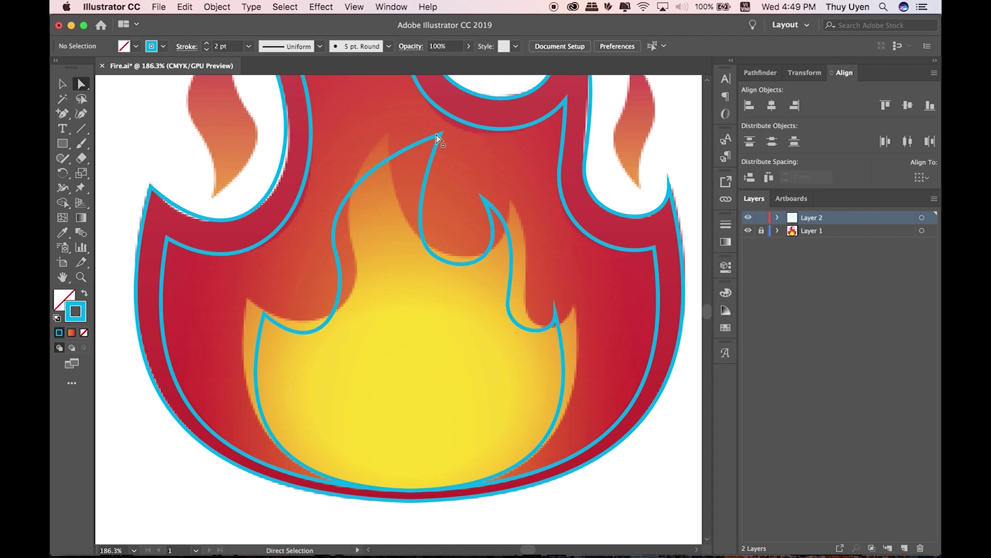
{"action": "left_click_drag", "start_coordinate": [437, 136], "coordinate": [389, 131]}
{"action": "left_click_drag", "start_coordinate": [337, 253], "coordinate": [354, 248]}
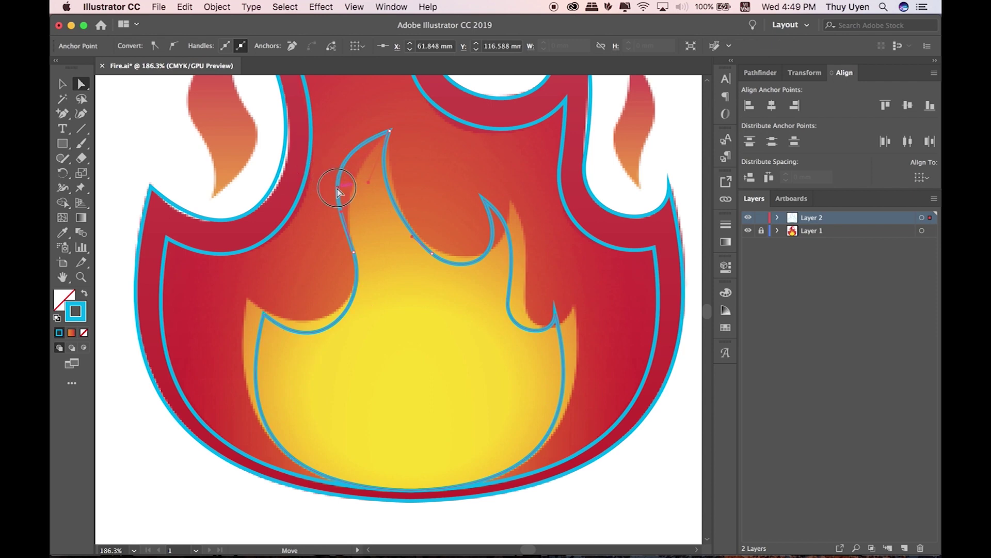
{"action": "left_click_drag", "start_coordinate": [337, 191], "coordinate": [343, 204]}
{"action": "left_click_drag", "start_coordinate": [263, 312], "coordinate": [249, 299]}
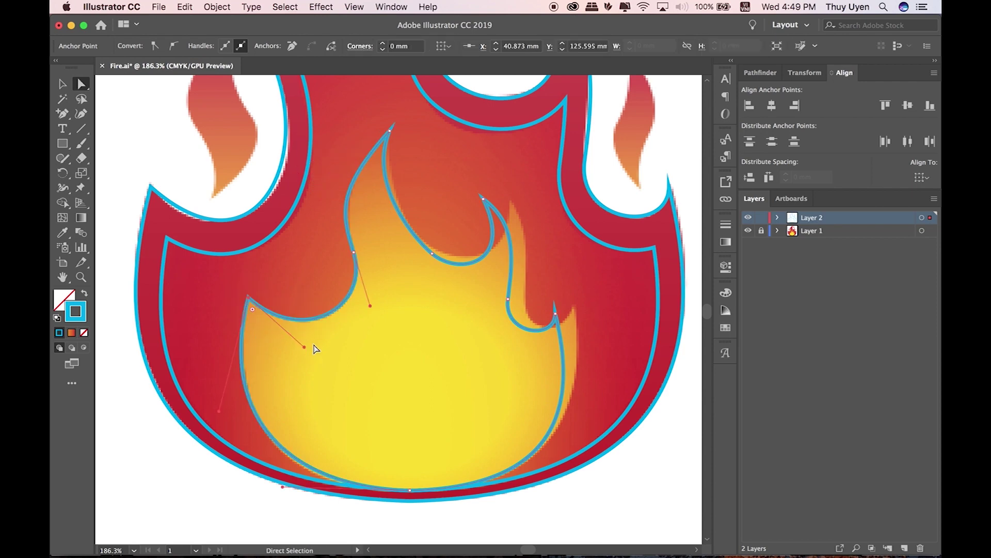
{"action": "left_click_drag", "start_coordinate": [483, 198], "coordinate": [509, 202]}
{"action": "left_click_drag", "start_coordinate": [432, 253], "coordinate": [459, 265]}
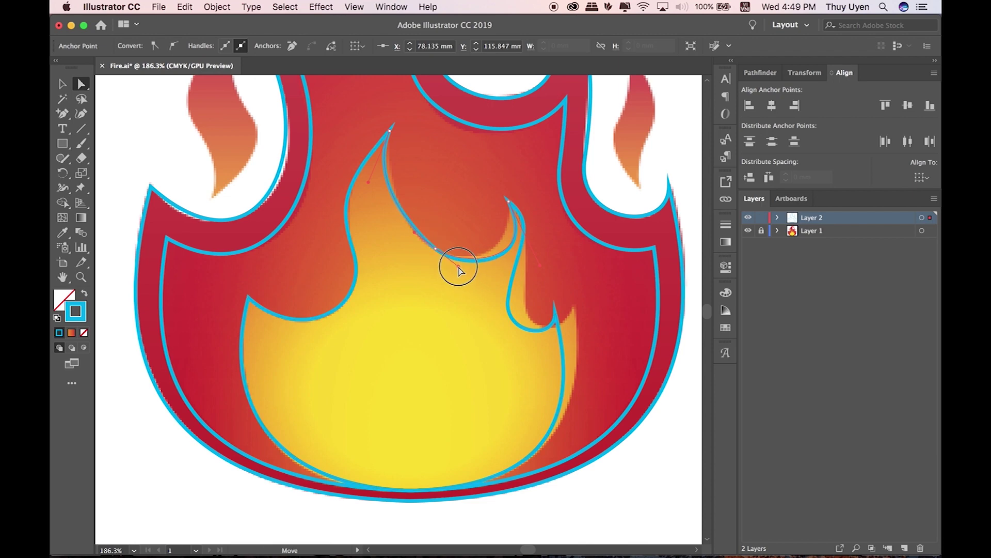
Fine-tune the curve below the tip and the lower-right point, then zoom out
{"action": "left_click_drag", "start_coordinate": [369, 184], "coordinate": [379, 188]}
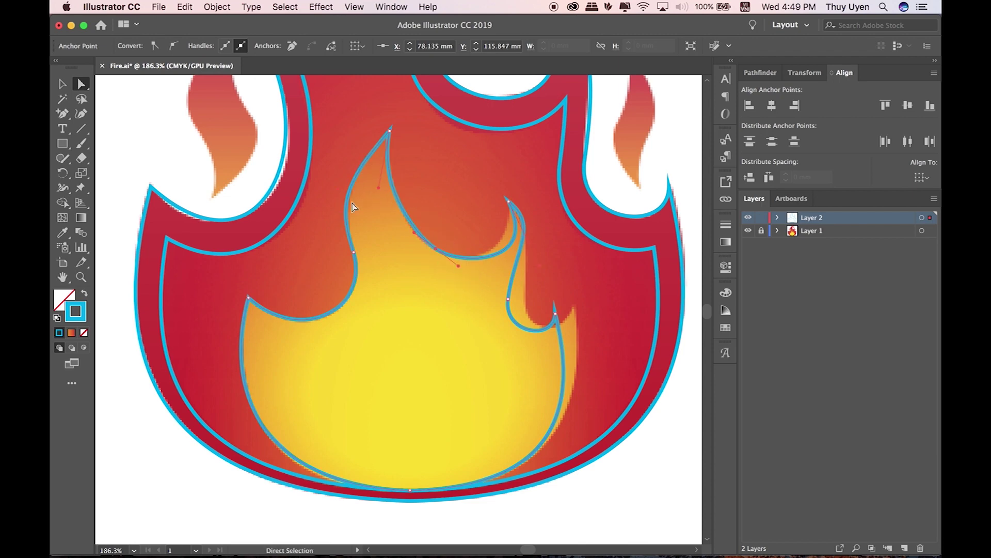
{"action": "left_click", "coordinate": [389, 132]}
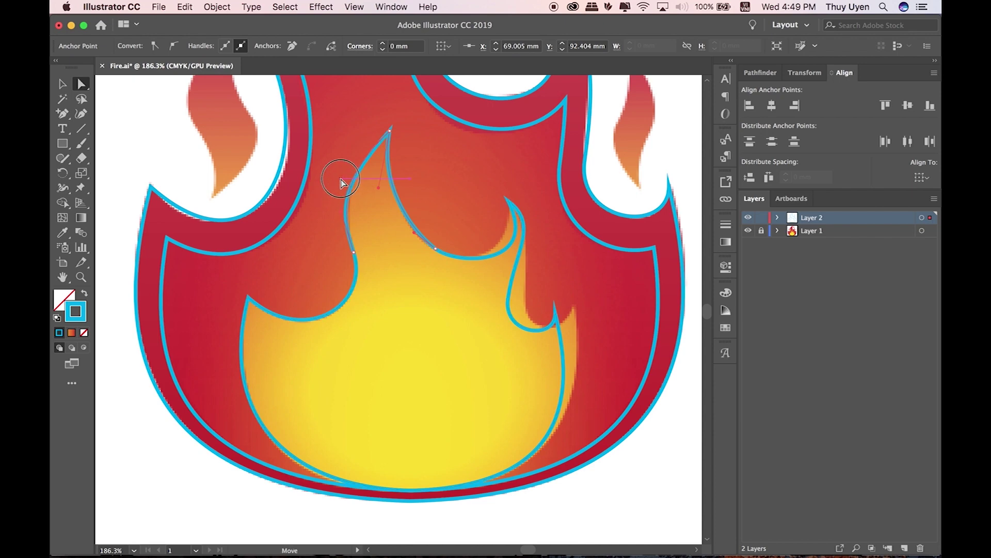
{"action": "left_click", "coordinate": [516, 212]}
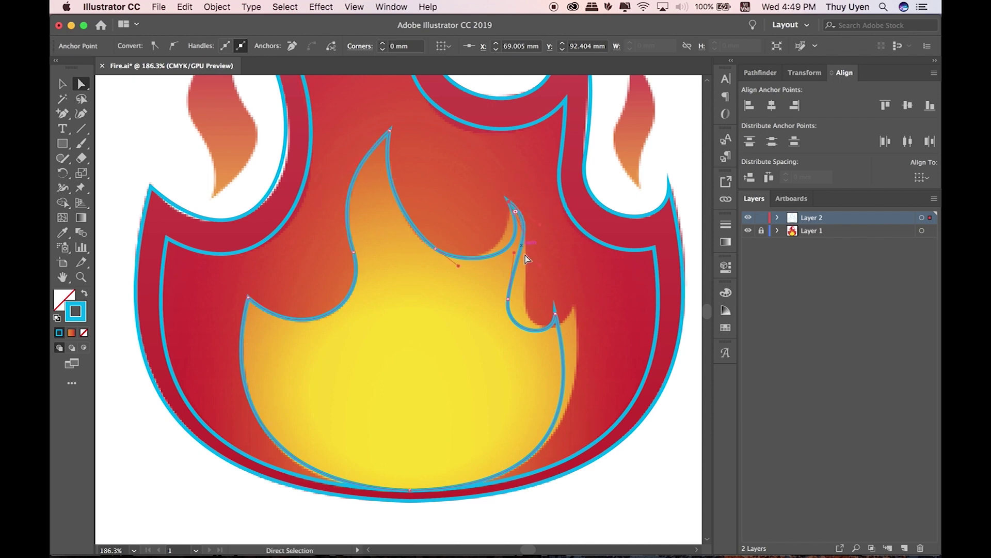
{"action": "mouse_move", "coordinate": [555, 313]}
{"action": "left_mouse_down"}
{"action": "mouse_move", "coordinate": [574, 309]}
{"action": "mouse_move", "coordinate": [526, 304]}
{"action": "left_mouse_up"}
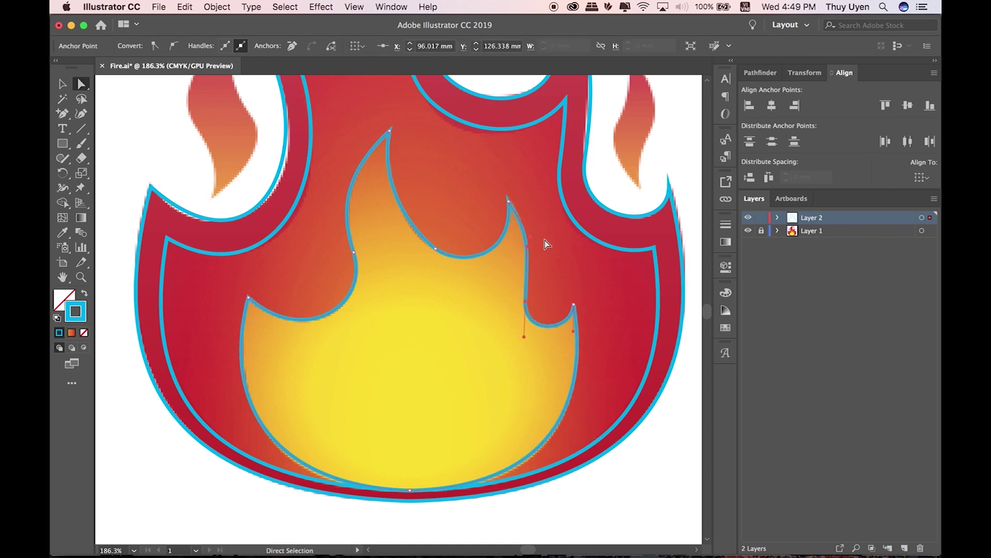
{"action": "left_click", "coordinate": [672, 145]}
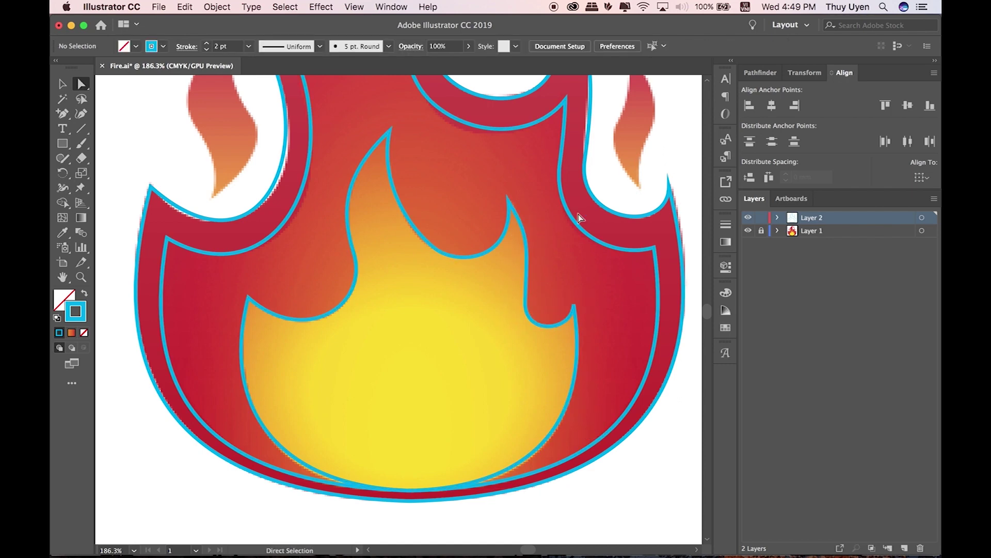
{"action": "key", "text": "ctrl+minus"}
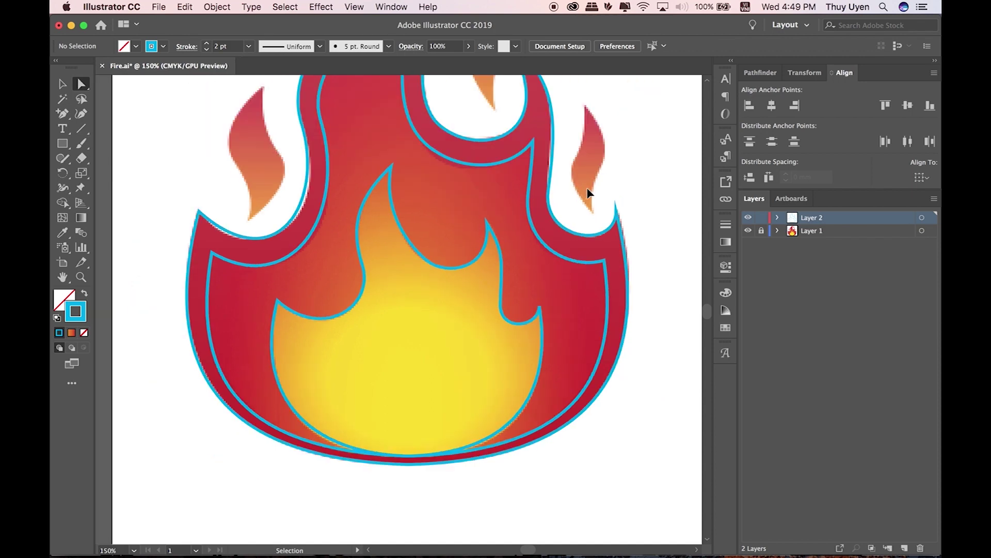
Zoom in close on the original fire's small left side flame and pick the Line Segment tool
{"action": "key", "text": "ctrl+minus"}
{"action": "key", "text": "ctrl+minus"}
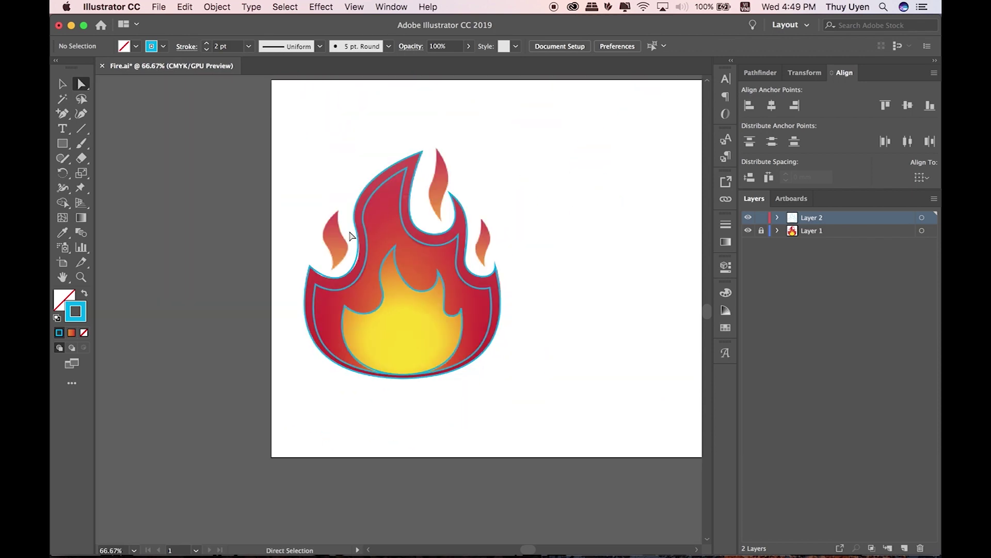
{"action": "left_click", "coordinate": [346, 234]}
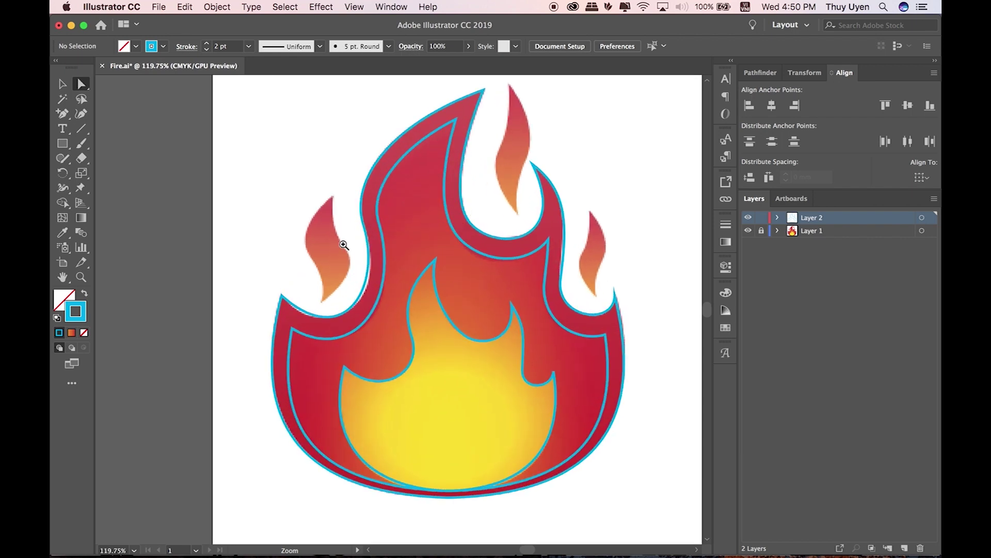
{"action": "left_click_drag", "start_coordinate": [344, 244], "coordinate": [454, 227]}
{"action": "left_click_drag", "start_coordinate": [364, 228], "coordinate": [401, 241]}
{"action": "left_click", "coordinate": [81, 129]}
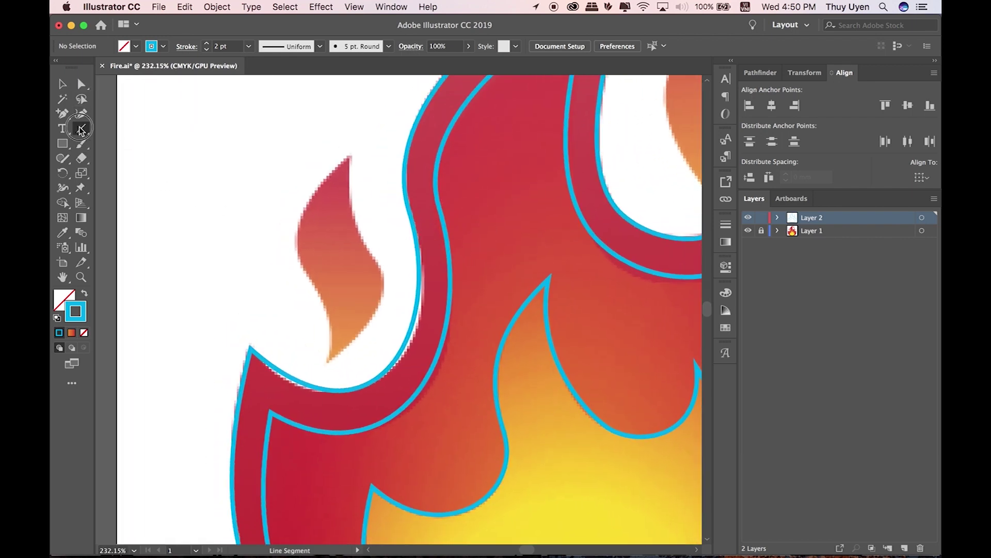
{"action": "left_click_drag", "start_coordinate": [81, 128], "coordinate": [129, 130]}
Draw a straight line from the left side flame's tip down to its base
{"action": "left_click_drag", "start_coordinate": [348, 157], "coordinate": [331, 358]}
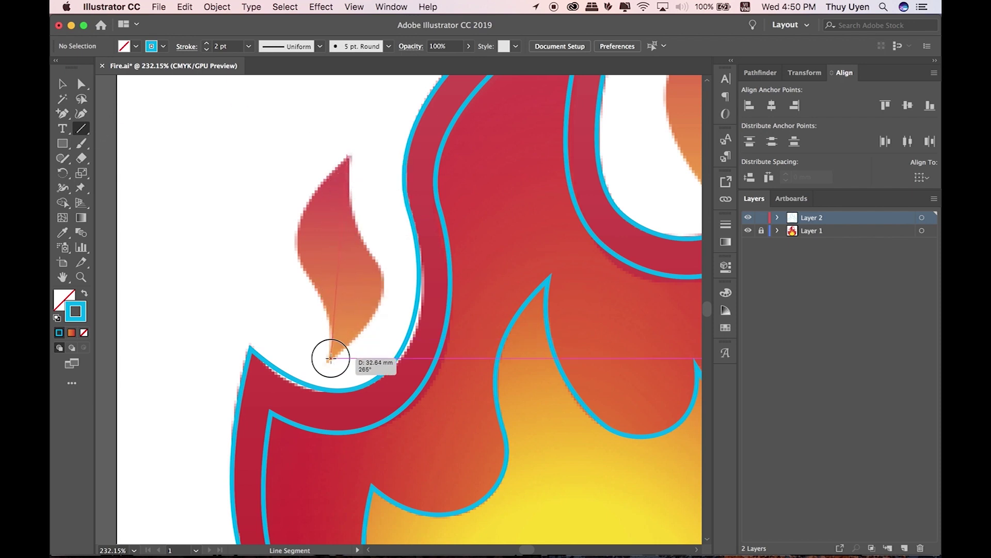
{"action": "left_click_drag", "start_coordinate": [331, 358], "coordinate": [331, 357]}
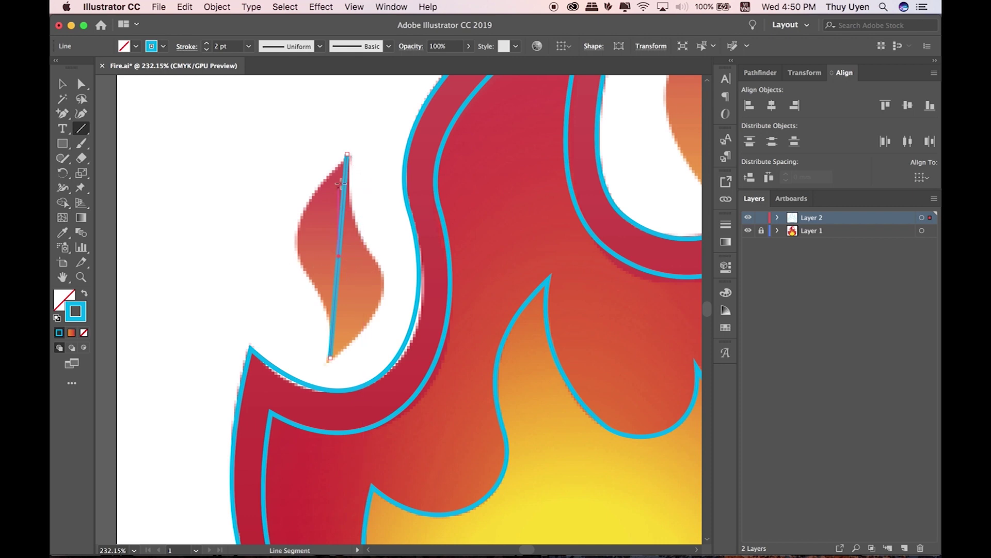
{"action": "left_click_drag", "start_coordinate": [62, 188], "coordinate": [113, 189]}
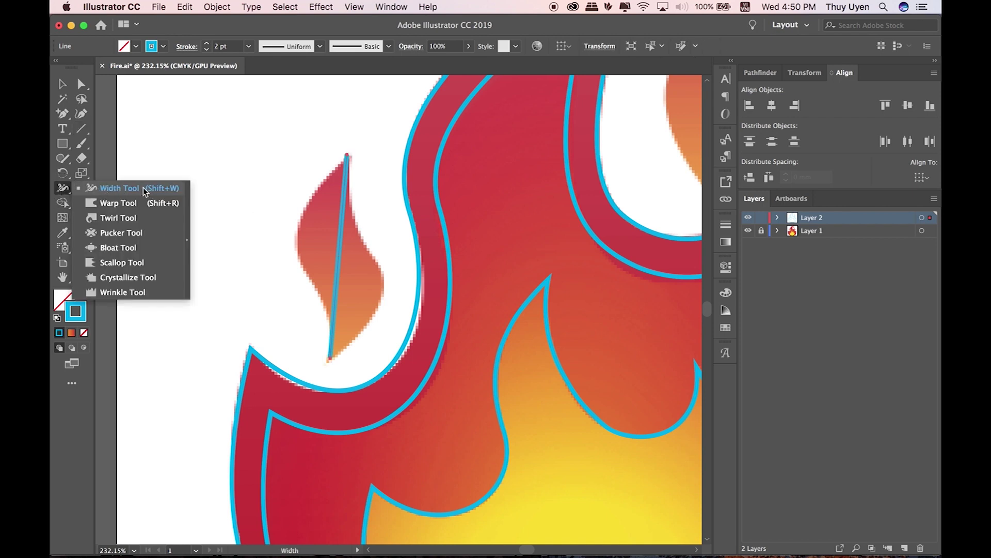
Use the Width tool to bulge the line's middle into a pointed leaf covering the left flame
{"action": "left_click_drag", "start_coordinate": [144, 191], "coordinate": [143, 190]}
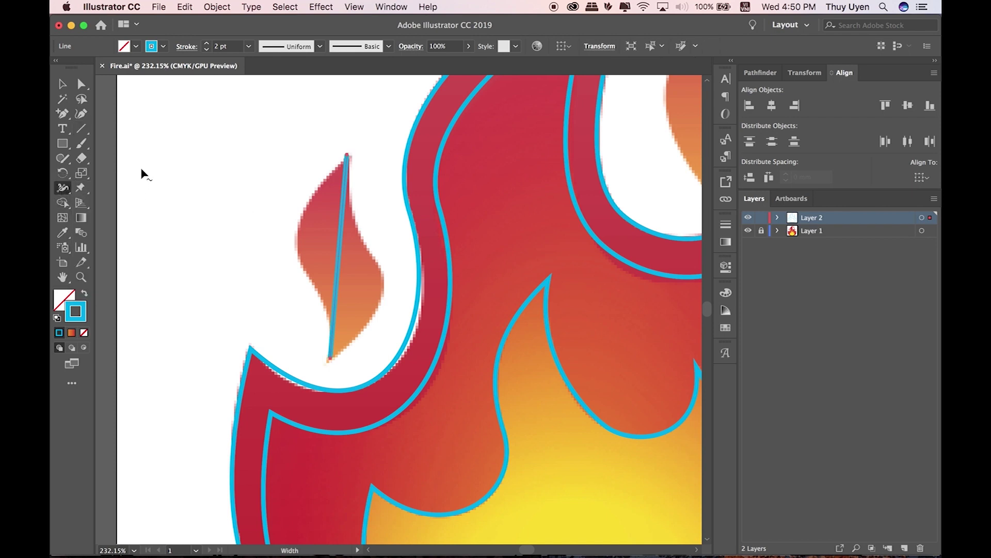
{"action": "left_click", "coordinate": [339, 258]}
{"action": "left_click_drag", "start_coordinate": [339, 258], "coordinate": [377, 261]}
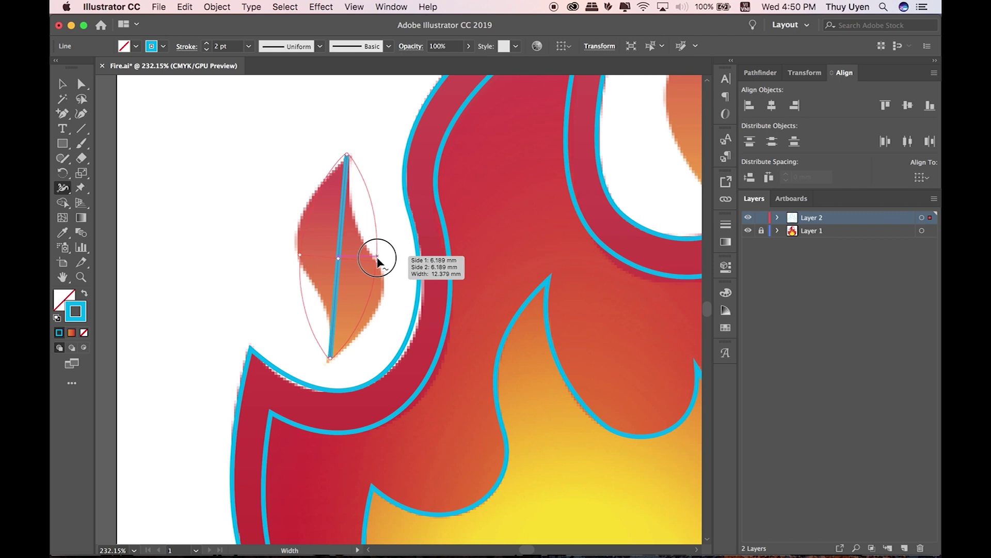
{"action": "left_click_drag", "start_coordinate": [377, 261], "coordinate": [378, 261]}
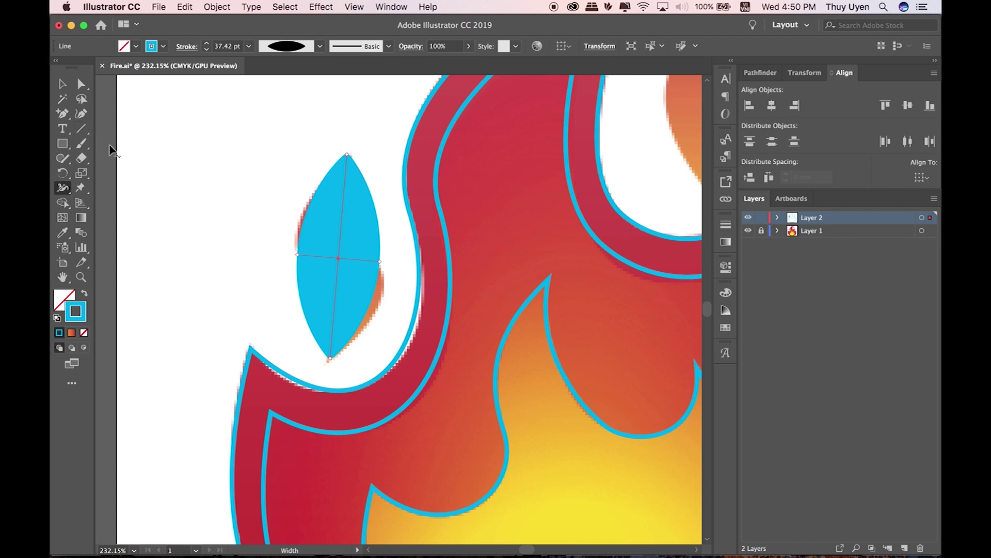
{"action": "key", "text": "v"}
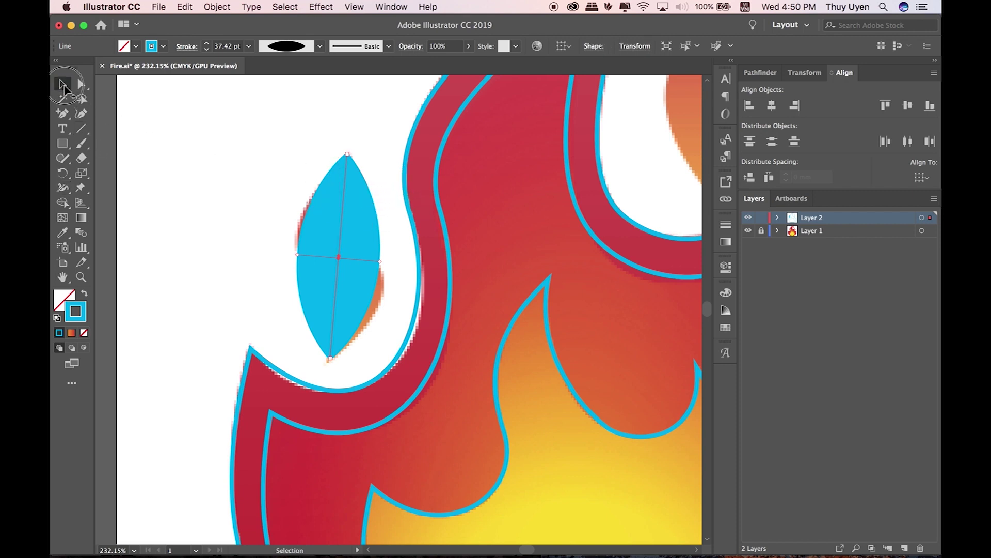
{"action": "left_click", "coordinate": [389, 157]}
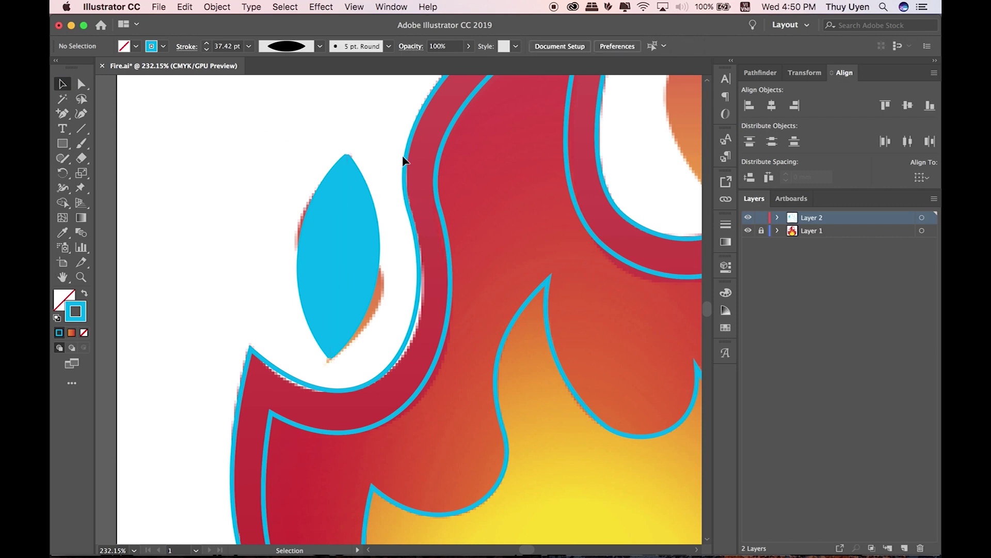
{"action": "scroll", "coordinate": [414, 164], "scroll_direction": "up", "scroll_amount": 1}
{"action": "scroll", "coordinate": [414, 163], "scroll_direction": "up", "scroll_amount": 10}
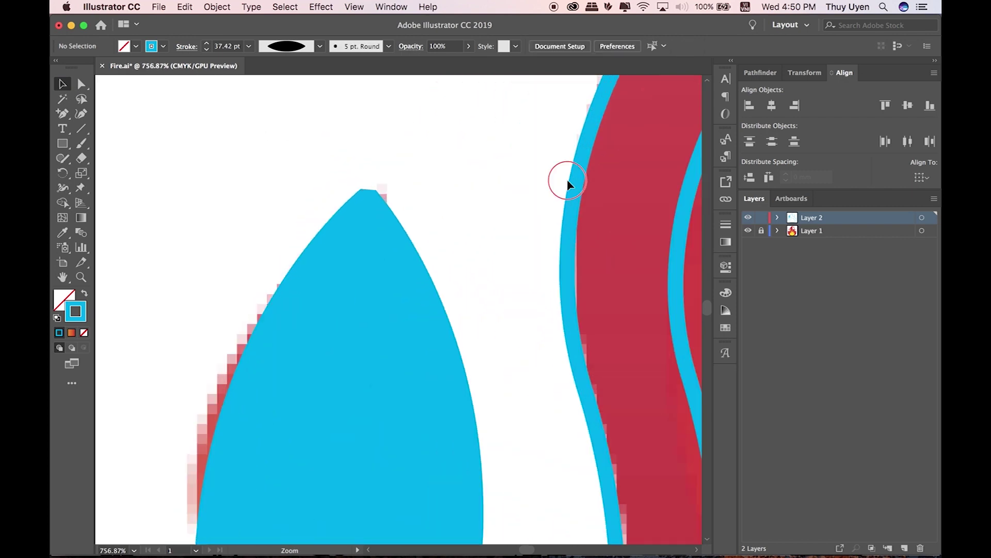
{"action": "left_click", "coordinate": [369, 193]}
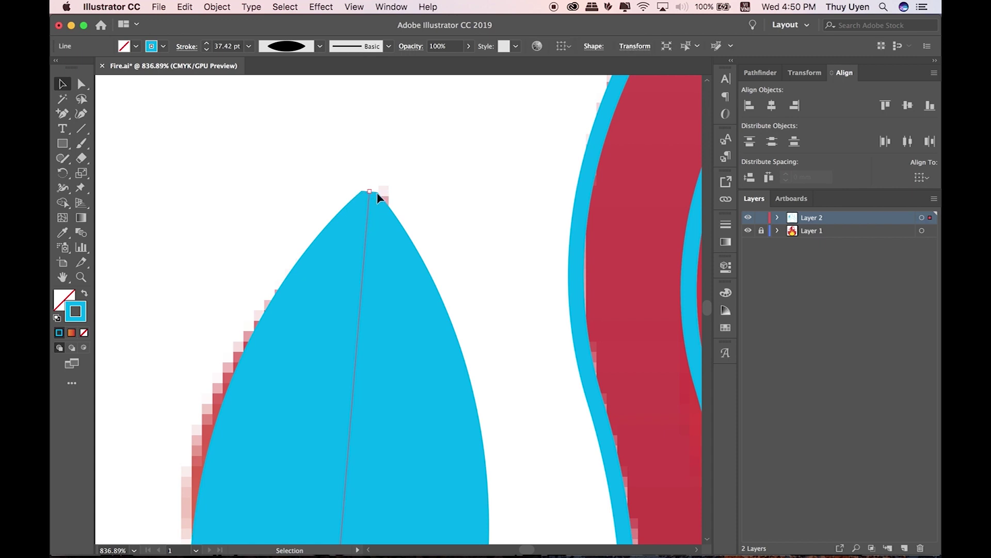
{"action": "scroll", "coordinate": [376, 194], "scroll_direction": "up", "scroll_amount": 3}
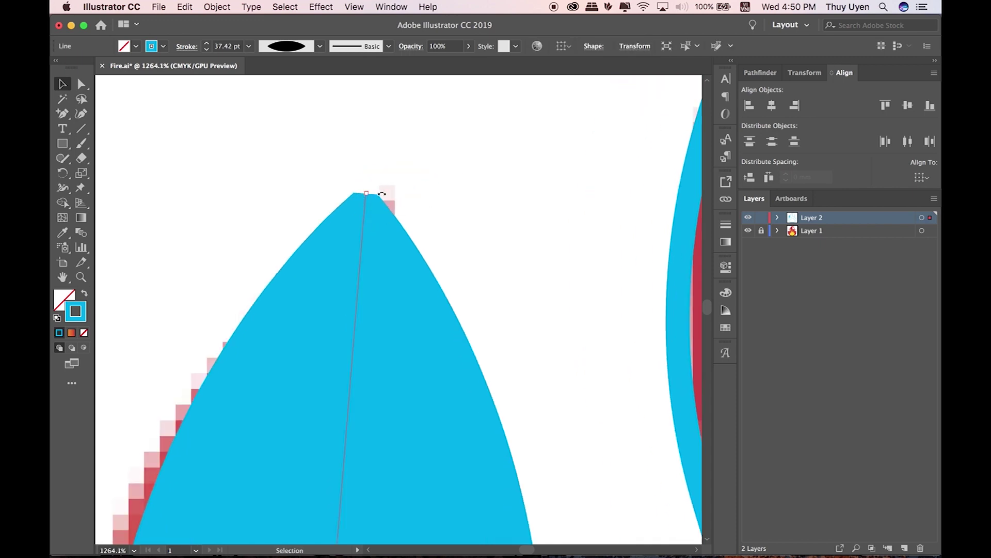
{"action": "scroll", "coordinate": [405, 203], "scroll_direction": "down", "scroll_amount": 3}
{"action": "scroll", "coordinate": [403, 203], "scroll_direction": "down", "scroll_amount": 3}
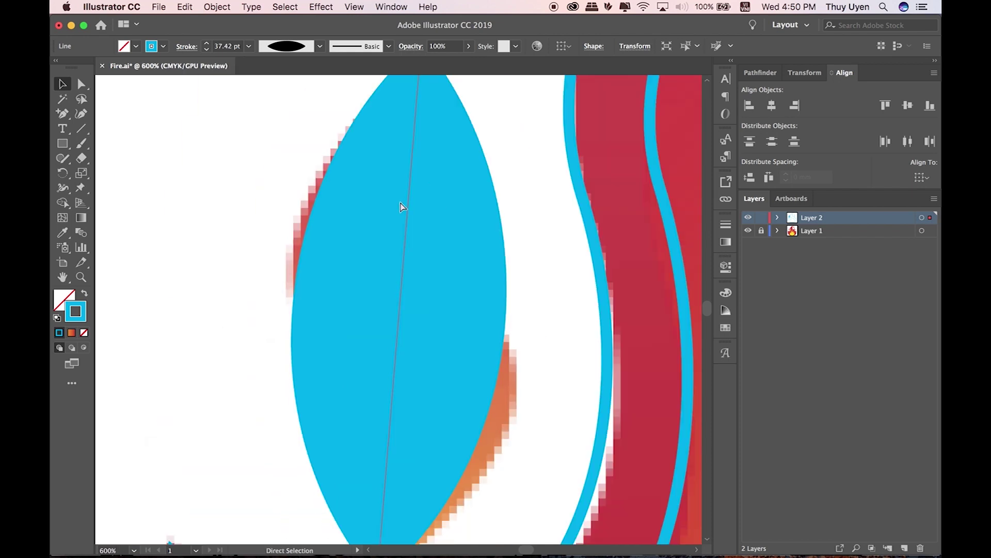
{"action": "scroll", "coordinate": [404, 203], "scroll_direction": "down", "scroll_amount": 3}
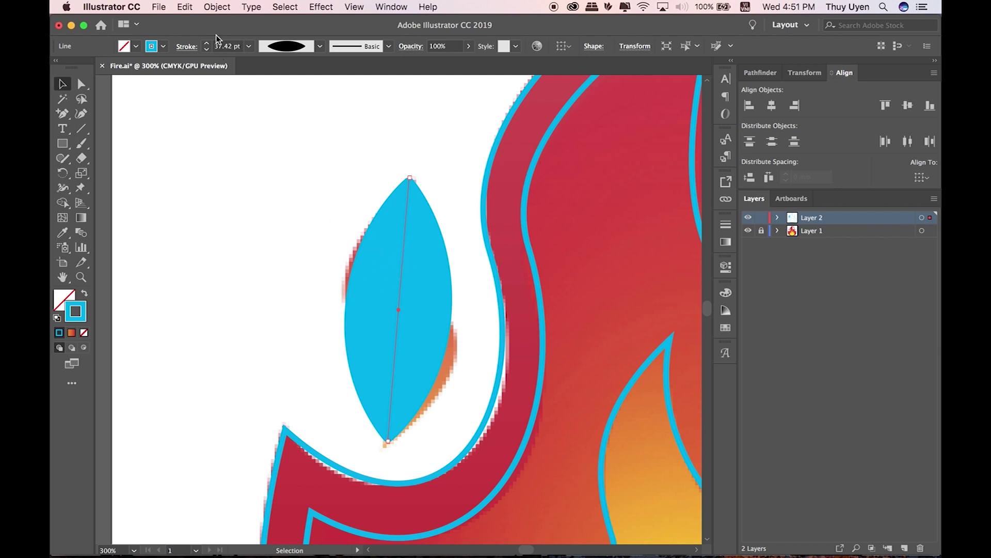
{"action": "left_click", "coordinate": [217, 6]}
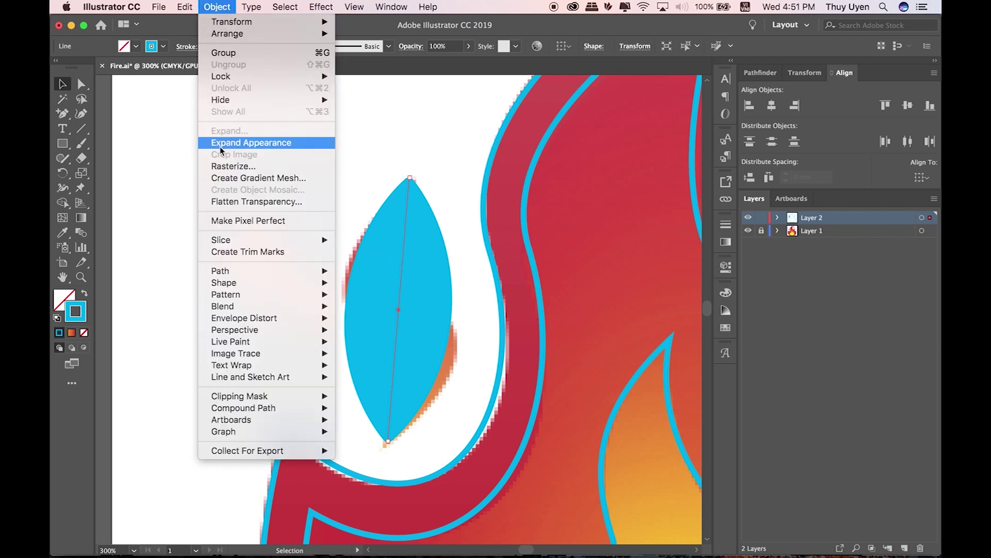
Expand the leaf's width stroke into a filled shape with Expand Appearance
{"action": "left_click", "coordinate": [285, 146]}
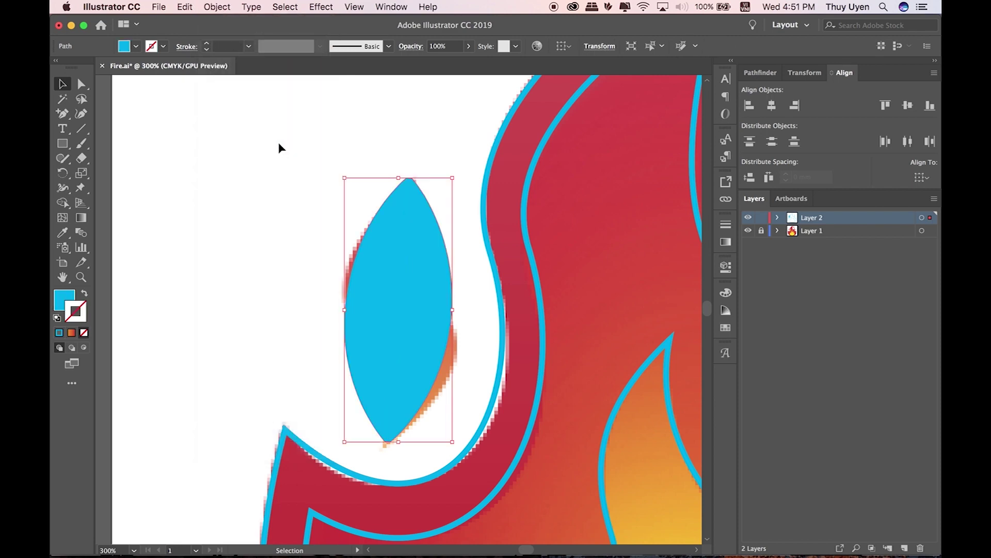
{"action": "left_click", "coordinate": [437, 155]}
{"action": "left_click", "coordinate": [404, 189]}
Show the leaf's anchor points with Direct Selection and zoom in tightly on its tip
{"action": "left_click", "coordinate": [82, 84]}
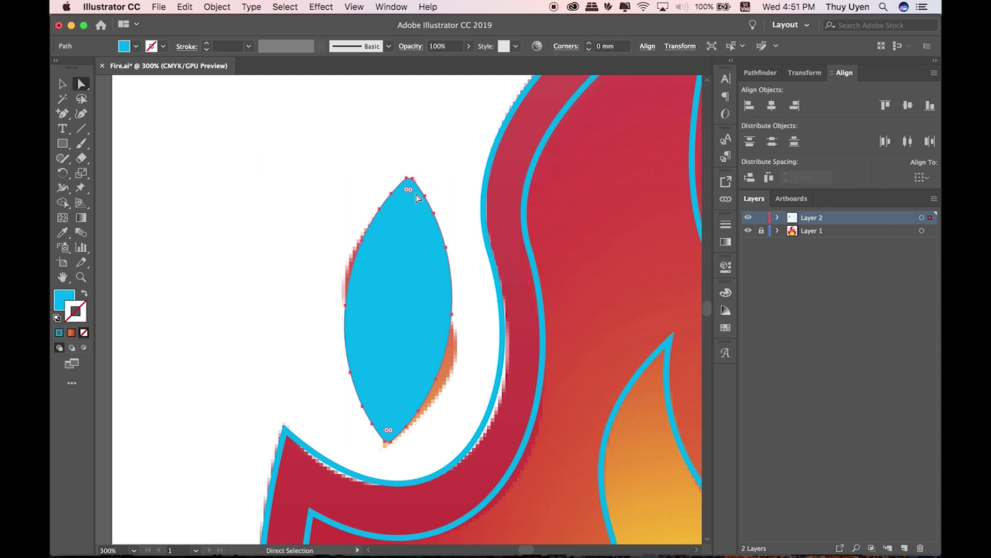
{"action": "left_click", "coordinate": [391, 193]}
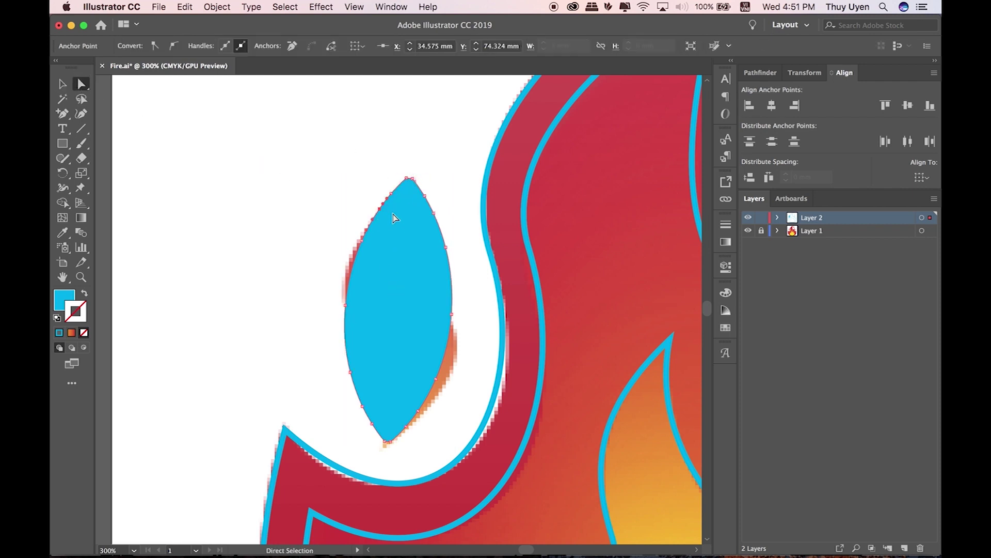
{"action": "mouse_move", "coordinate": [405, 171]}
{"action": "left_mouse_down"}
{"action": "mouse_move", "coordinate": [558, 184]}
{"action": "mouse_move", "coordinate": [532, 201]}
{"action": "left_mouse_up"}
{"action": "mouse_move", "coordinate": [459, 184]}
{"action": "left_mouse_down"}
{"action": "mouse_move", "coordinate": [398, 187]}
{"action": "mouse_move", "coordinate": [396, 155]}
{"action": "left_mouse_up"}
{"action": "key", "text": "p"}
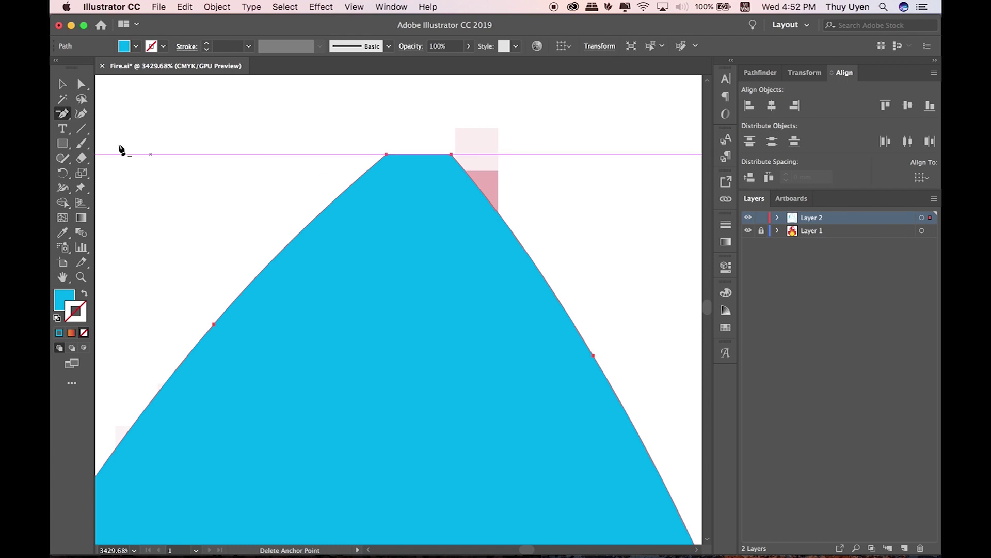
Delete the extra anchor at the leaf's top and drag the peak anchor into a sharp point
{"action": "left_click_drag", "start_coordinate": [63, 113], "coordinate": [127, 145]}
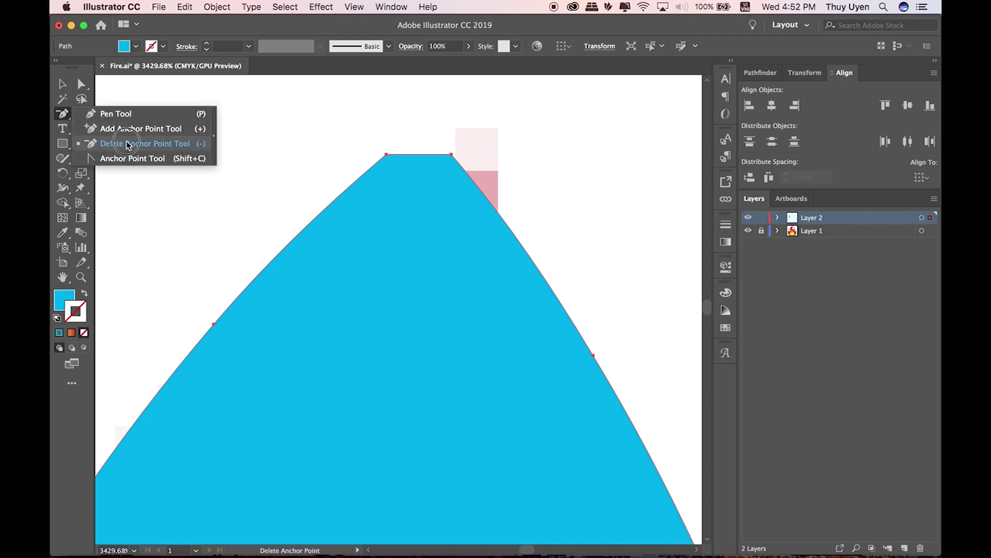
{"action": "left_click", "coordinate": [160, 143]}
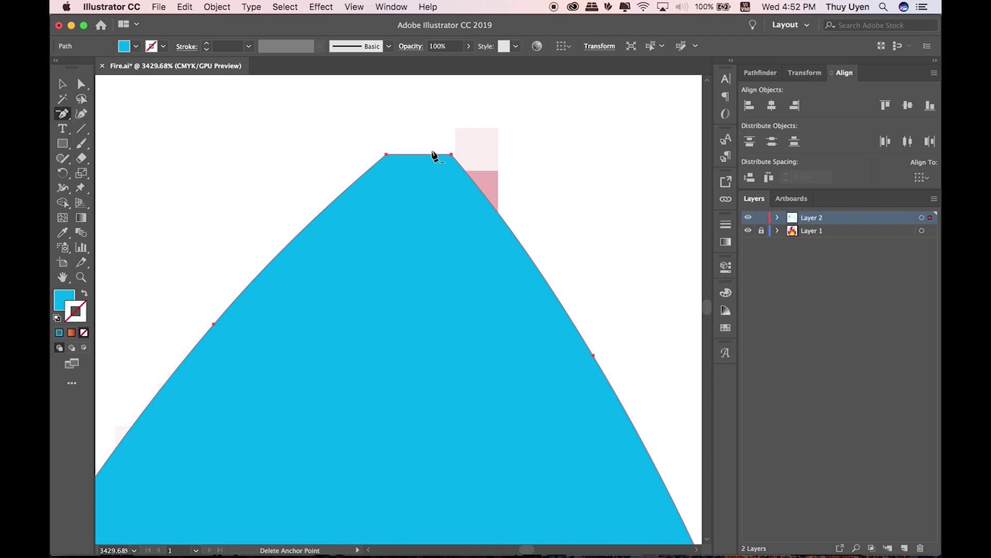
{"action": "left_click", "coordinate": [387, 154]}
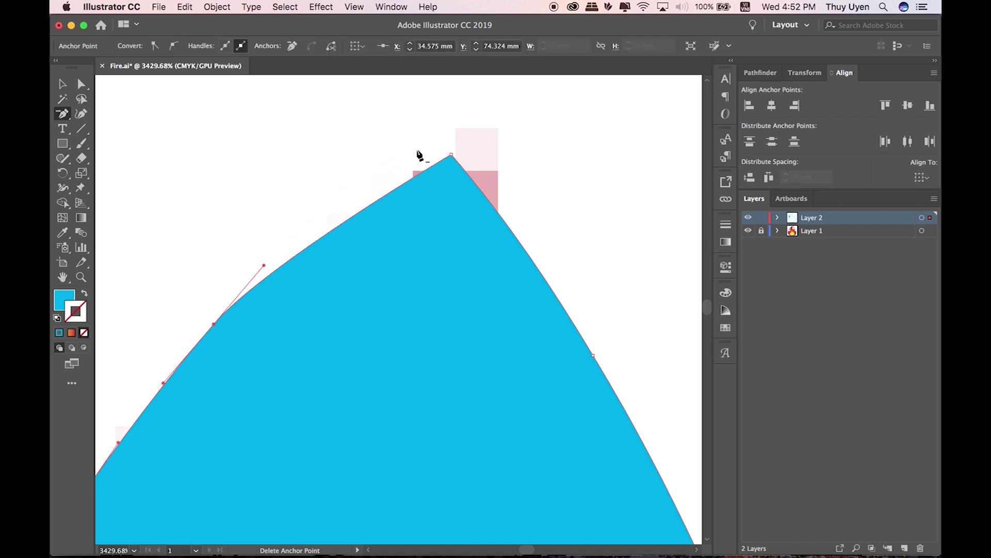
{"action": "left_click", "coordinate": [81, 84]}
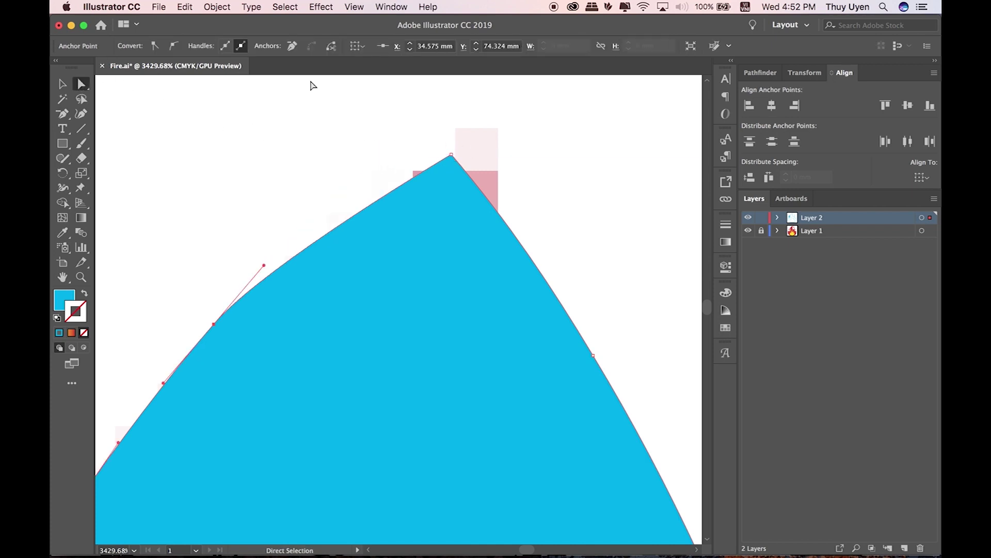
{"action": "left_click", "coordinate": [451, 154]}
{"action": "left_click_drag", "start_coordinate": [452, 154], "coordinate": [435, 150]}
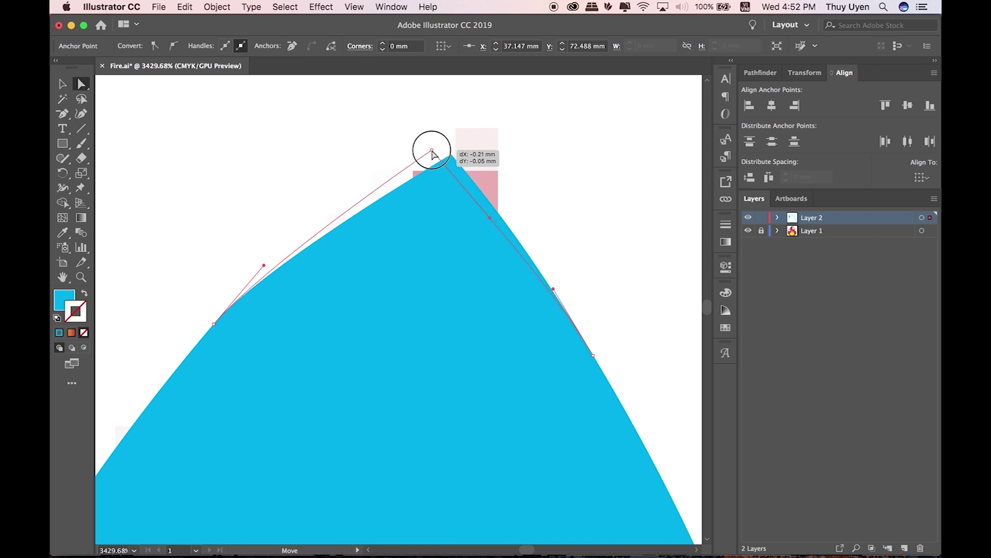
{"action": "left_click", "coordinate": [513, 144]}
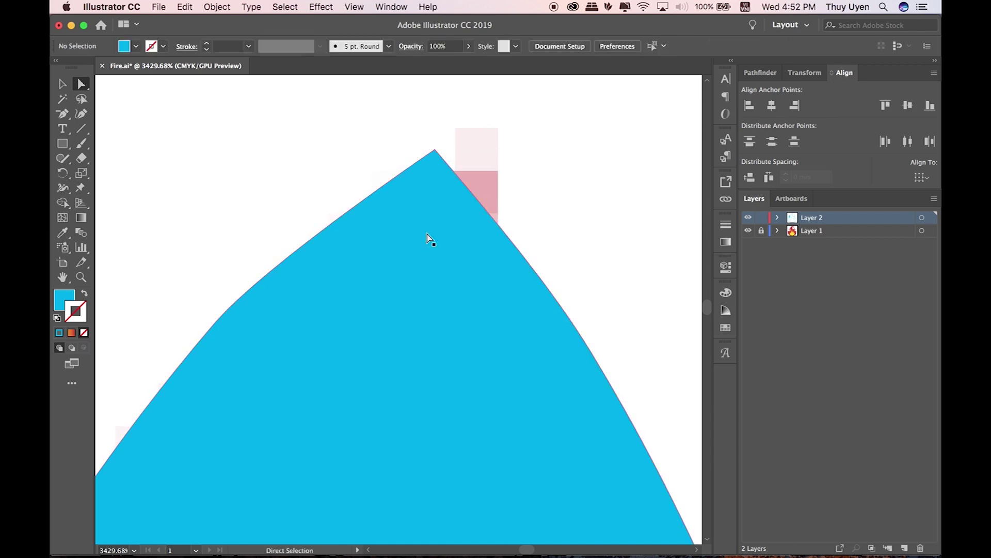
Remove the extra bottom anchor and pull the leaf's bottom tip onto the traced tip
{"action": "key", "text": "super+minus"}
{"action": "key", "text": "super+minus"}
{"action": "key", "text": "super+minus"}
{"action": "key", "text": "super+minus"}
{"action": "key", "text": "super+minus"}
{"action": "key", "text": "super+minus"}
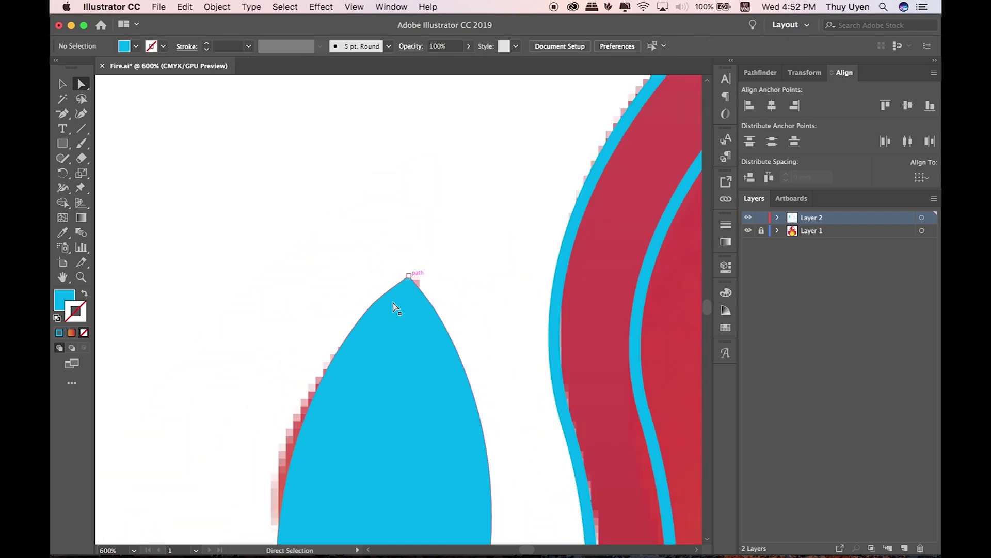
{"action": "key", "text": "super+minus"}
{"action": "key", "text": "super+minus"}
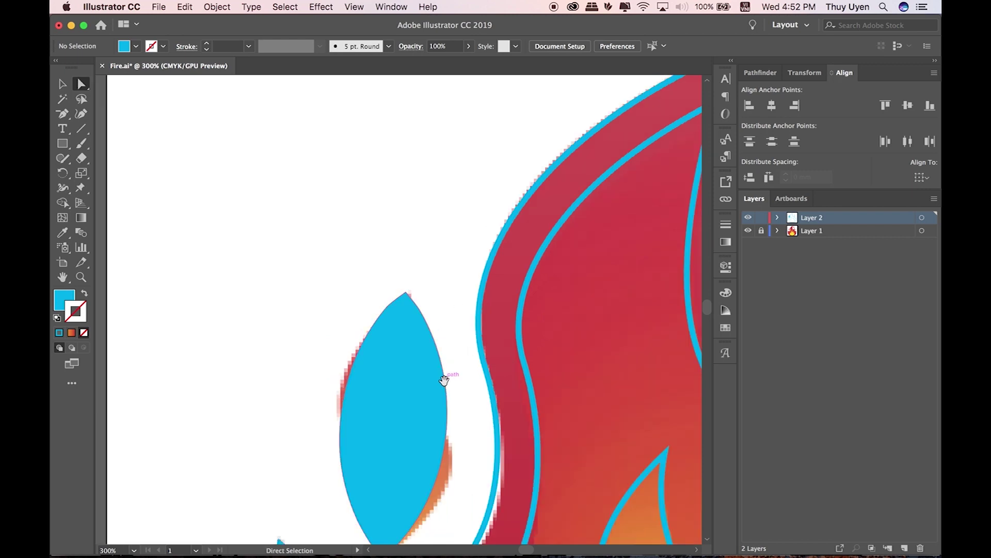
{"action": "scroll", "coordinate": [444, 381], "scroll_direction": "down", "scroll_amount": 3}
{"action": "scroll", "coordinate": [426, 402], "scroll_direction": "down", "scroll_amount": 3}
{"action": "scroll", "coordinate": [426, 401], "scroll_direction": "up", "scroll_amount": 3}
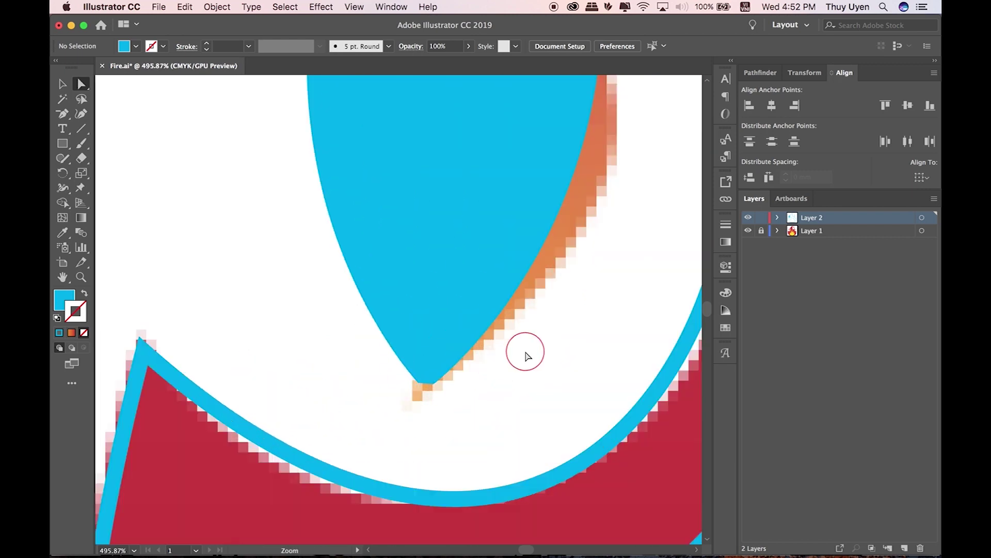
{"action": "scroll", "coordinate": [426, 402], "scroll_direction": "up", "scroll_amount": 3}
{"action": "scroll", "coordinate": [427, 402], "scroll_direction": "up", "scroll_amount": 3}
{"action": "left_click", "coordinate": [454, 391]}
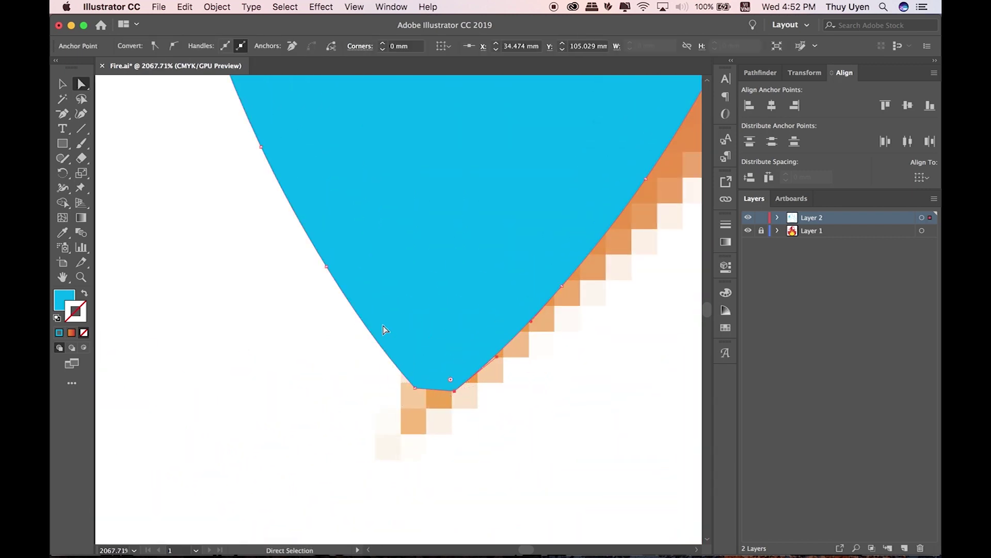
{"action": "left_click", "coordinate": [65, 114]}
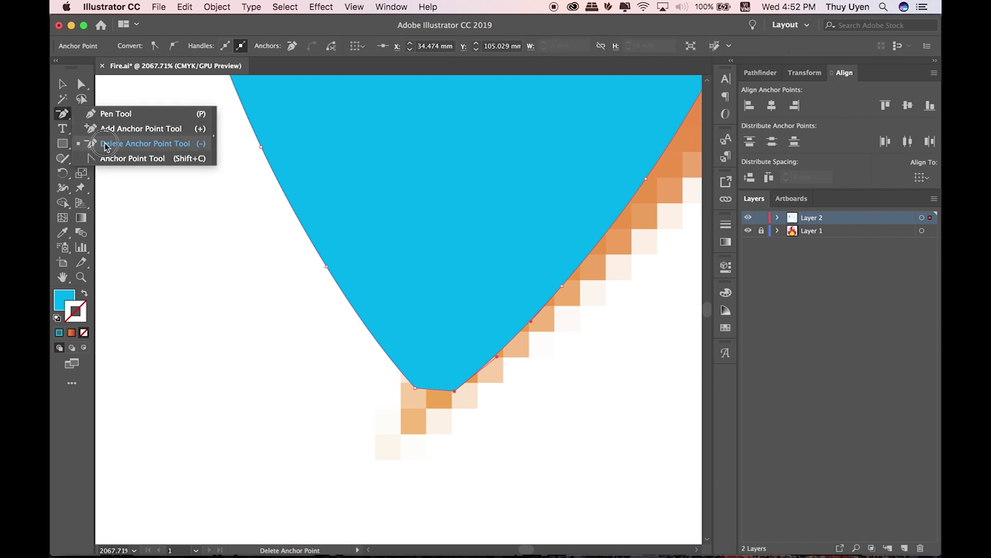
{"action": "left_click_drag", "start_coordinate": [66, 114], "coordinate": [129, 142]}
{"action": "left_click", "coordinate": [454, 392]}
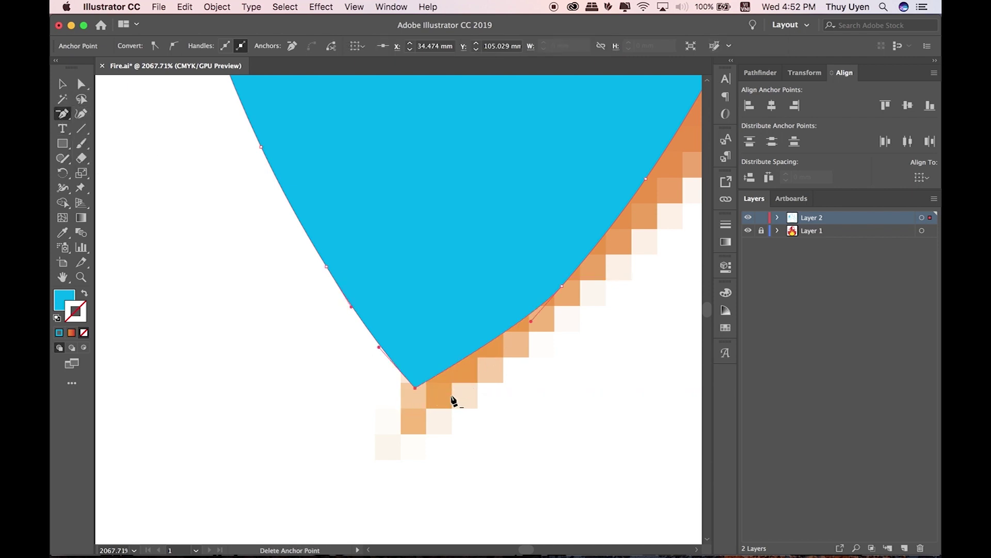
{"action": "left_click", "coordinate": [81, 84]}
{"action": "left_click_drag", "start_coordinate": [424, 388], "coordinate": [424, 408]}
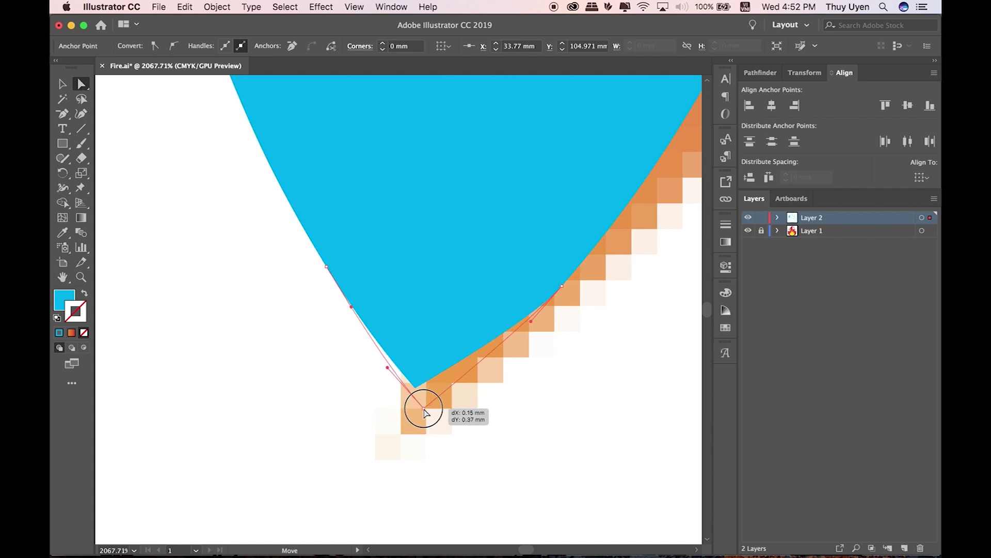
{"action": "left_click_drag", "start_coordinate": [424, 408], "coordinate": [428, 408]}
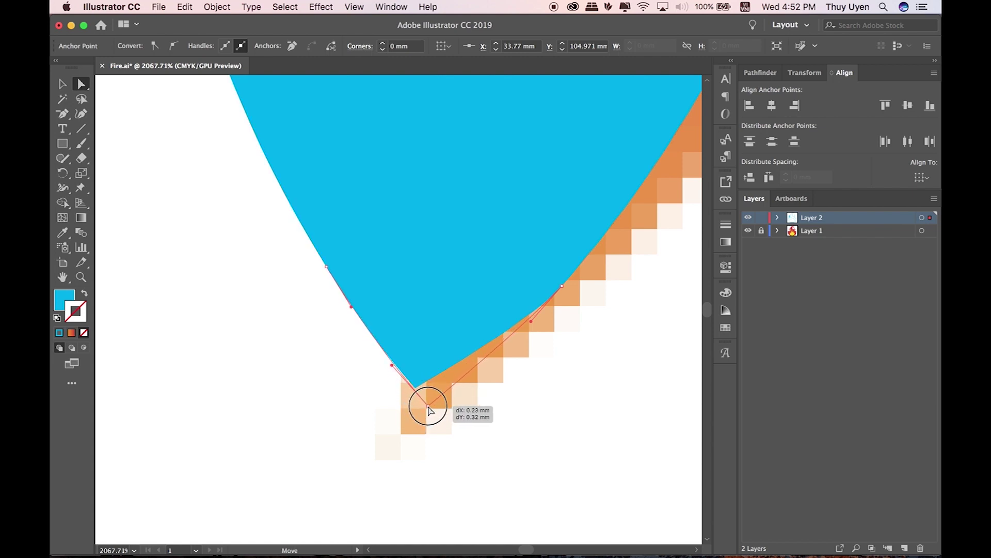
{"action": "left_click", "coordinate": [356, 398]}
{"action": "key", "text": "ctrl+minus"}
{"action": "key", "text": "ctrl+minus"}
{"action": "key", "text": "ctrl+minus"}
{"action": "key", "text": "ctrl+minus"}
{"action": "key", "text": "ctrl+minus"}
{"action": "key", "text": "ctrl+minus"}
{"action": "key", "text": "ctrl+minus"}
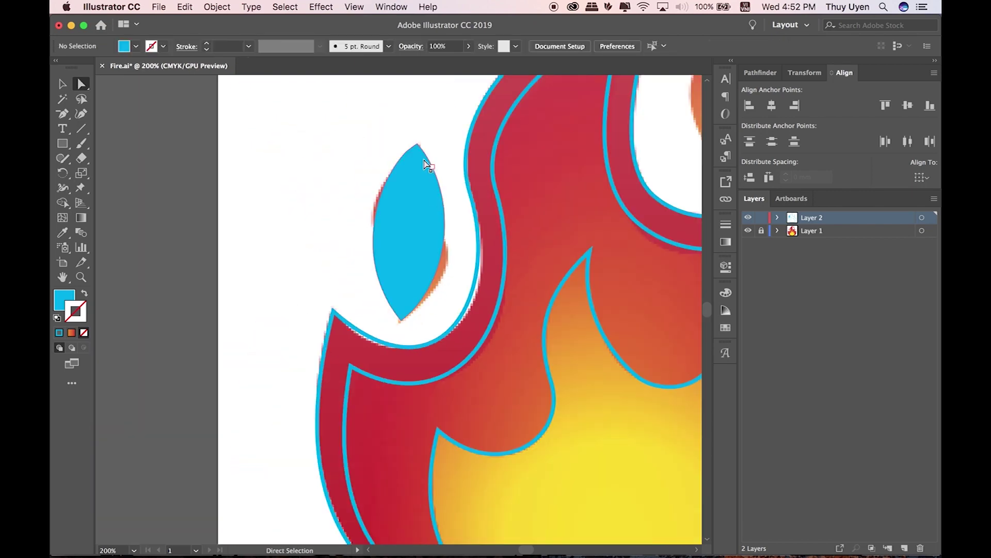
Pull the leaf's top anchor up to the traced peak
{"action": "scroll", "coordinate": [420, 133], "scroll_direction": "up", "scroll_amount": 3}
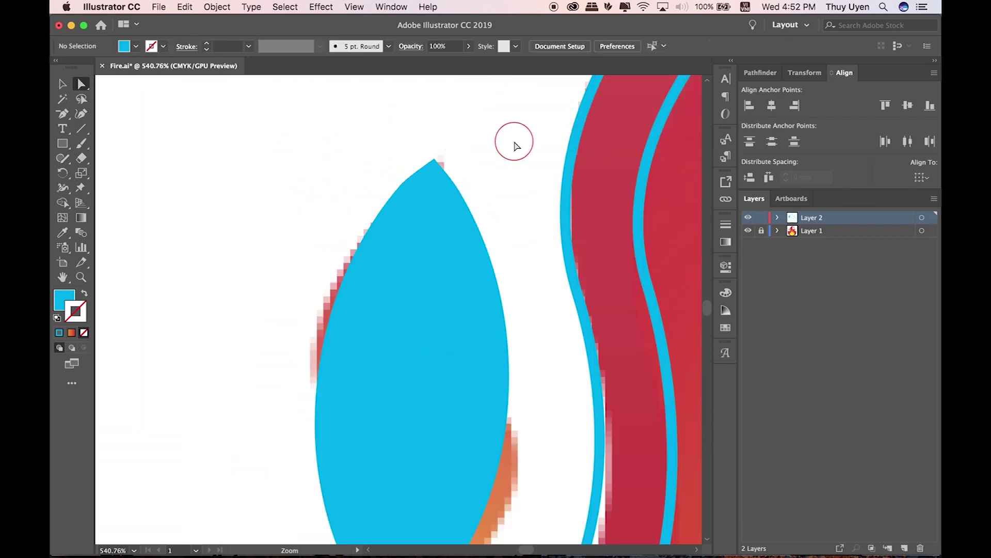
{"action": "scroll", "coordinate": [460, 139], "scroll_direction": "up", "scroll_amount": 3}
{"action": "left_click_drag", "start_coordinate": [471, 167], "coordinate": [471, 155]}
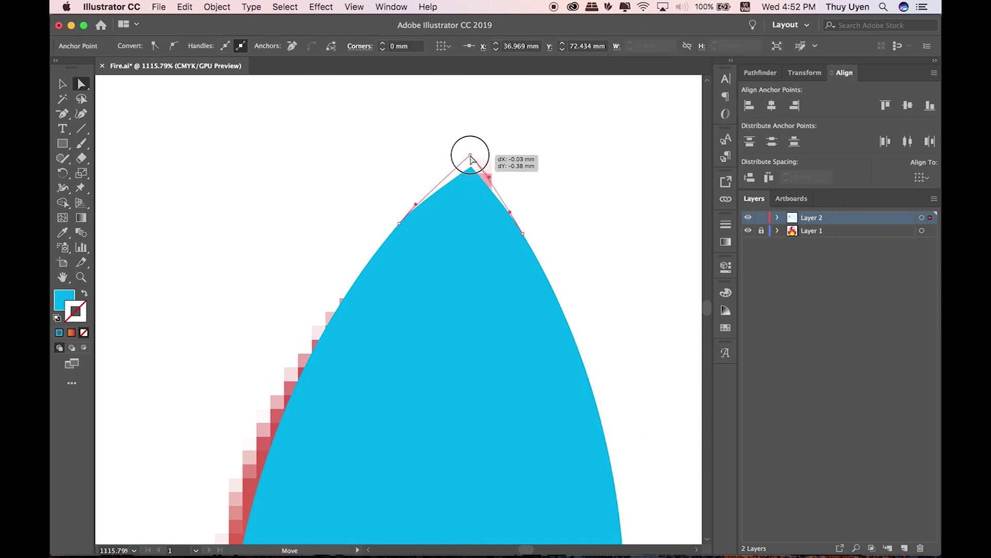
{"action": "left_click_drag", "start_coordinate": [470, 159], "coordinate": [469, 155]}
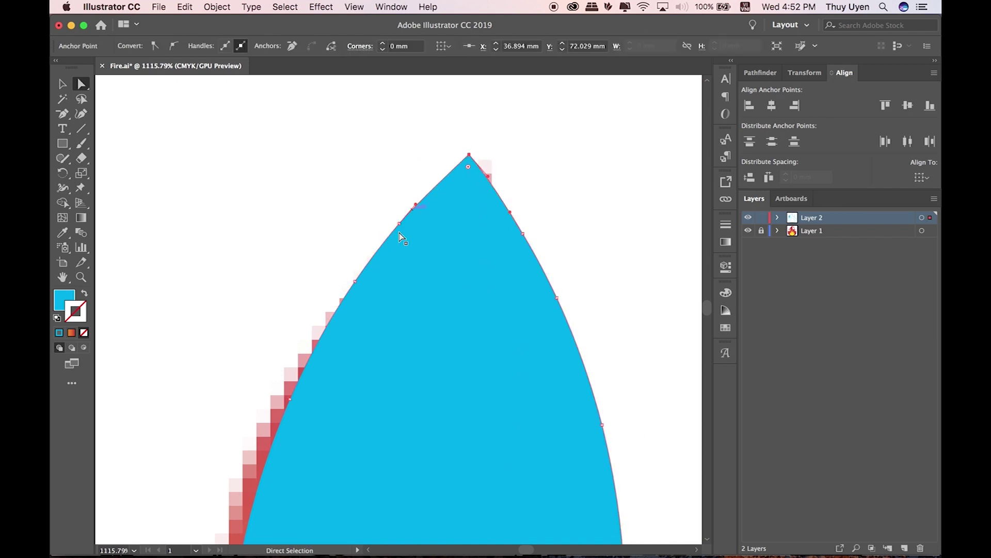
{"action": "left_click", "coordinate": [374, 152]}
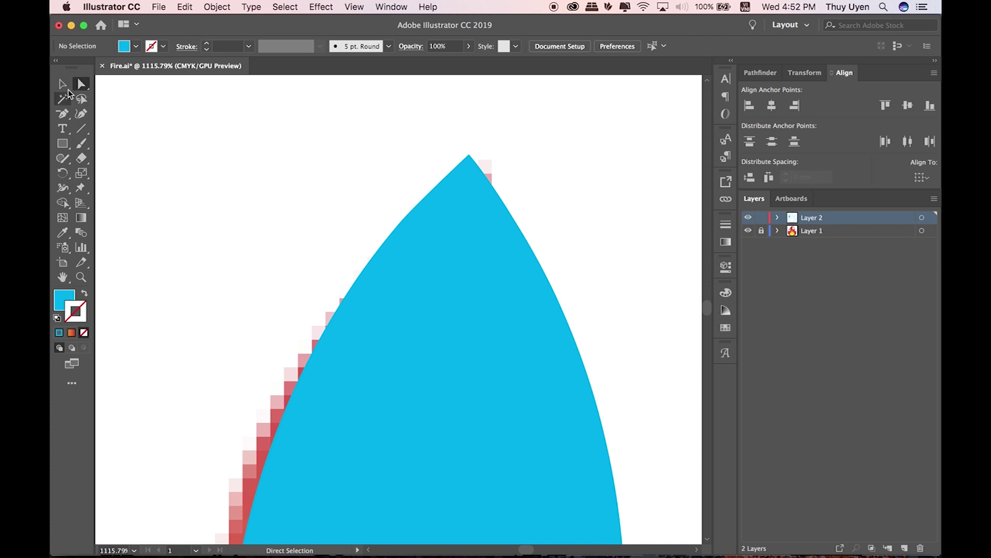
Select the whole blue leaf and open the Object menu for Envelope Distort
{"action": "key", "text": "v"}
{"action": "key", "text": "super+minus"}
{"action": "key", "text": "super+minus"}
{"action": "key", "text": "super+minus"}
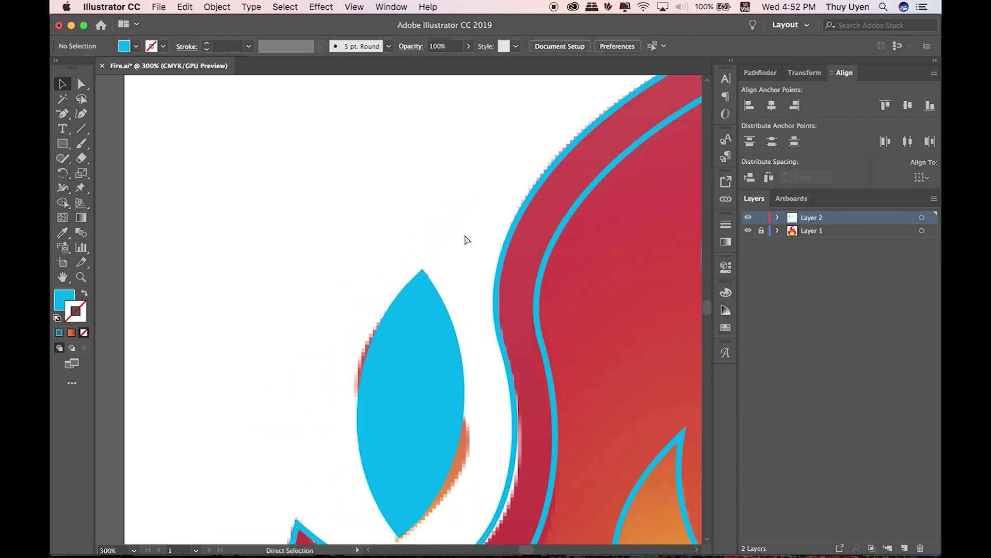
{"action": "key", "text": "super+minus"}
{"action": "key", "text": "super+minus"}
{"action": "left_click", "coordinate": [414, 300]}
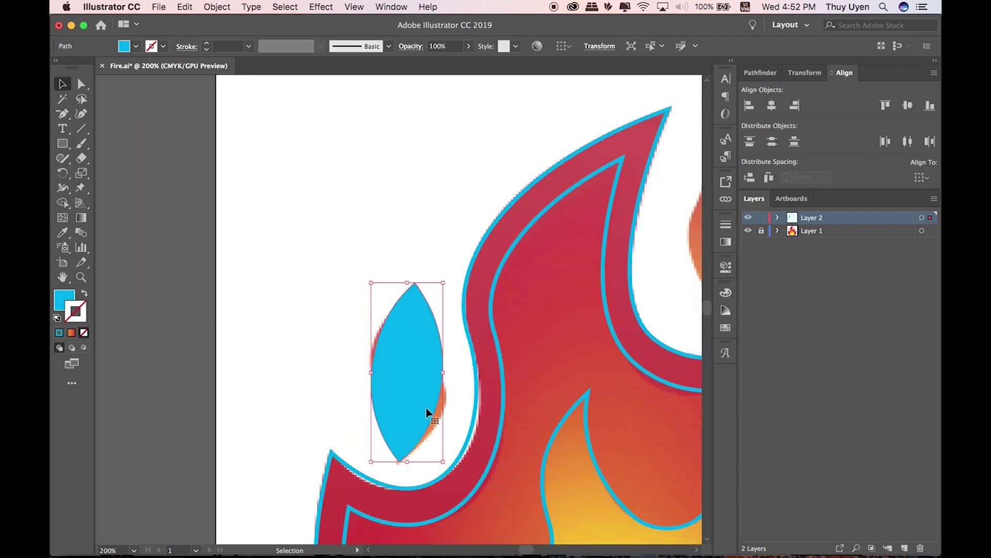
{"action": "left_click_drag", "start_coordinate": [463, 227], "coordinate": [348, 155]}
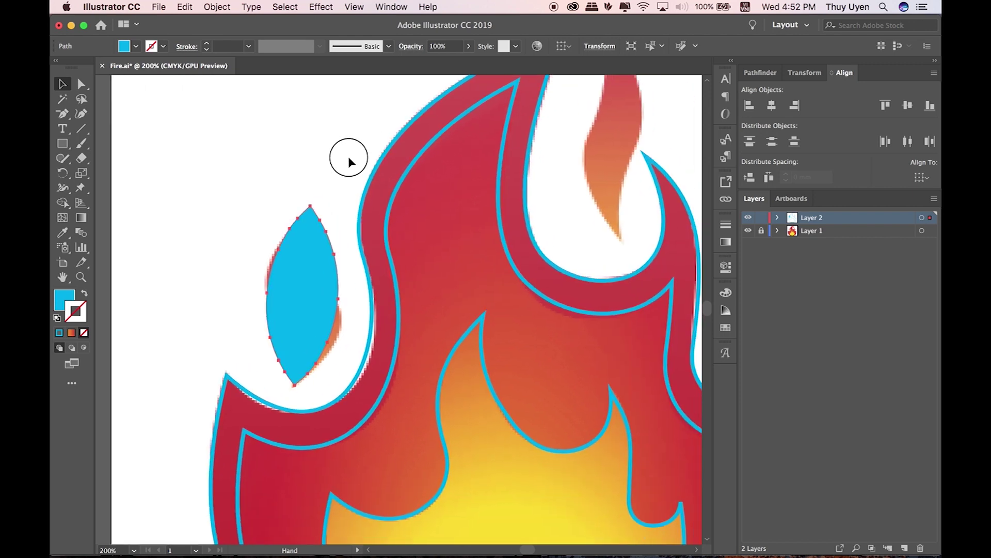
{"action": "left_click_drag", "start_coordinate": [410, 228], "coordinate": [405, 201]}
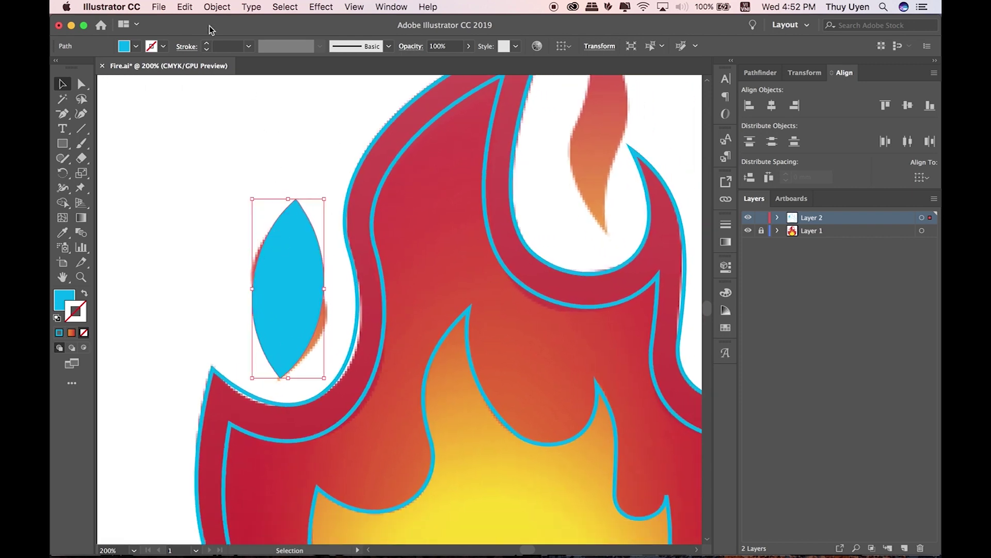
{"action": "left_click", "coordinate": [217, 7]}
{"action": "mouse_move", "coordinate": [243, 318]}
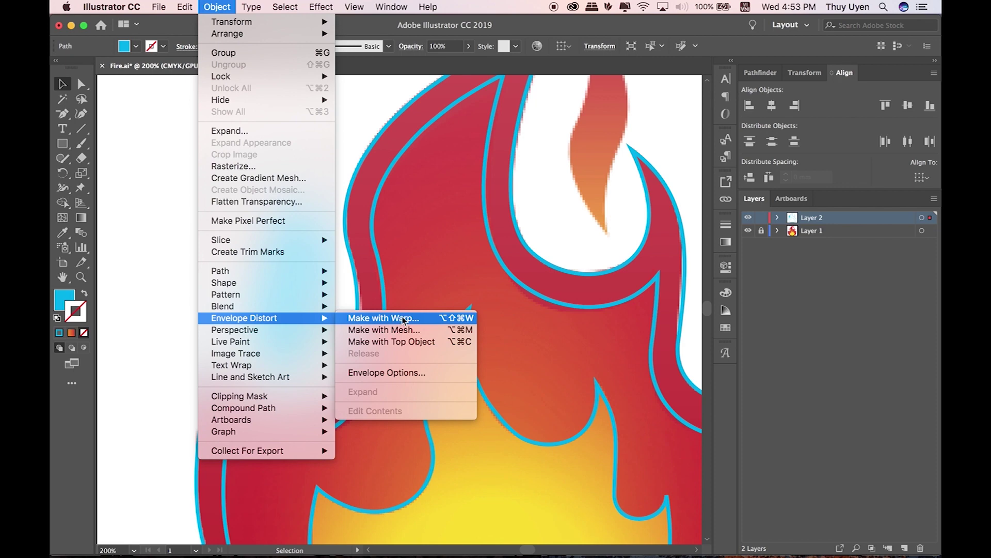
Apply a Make with Warp envelope: Flag style, Vertical, Bend -36%
{"action": "left_click", "coordinate": [405, 318]}
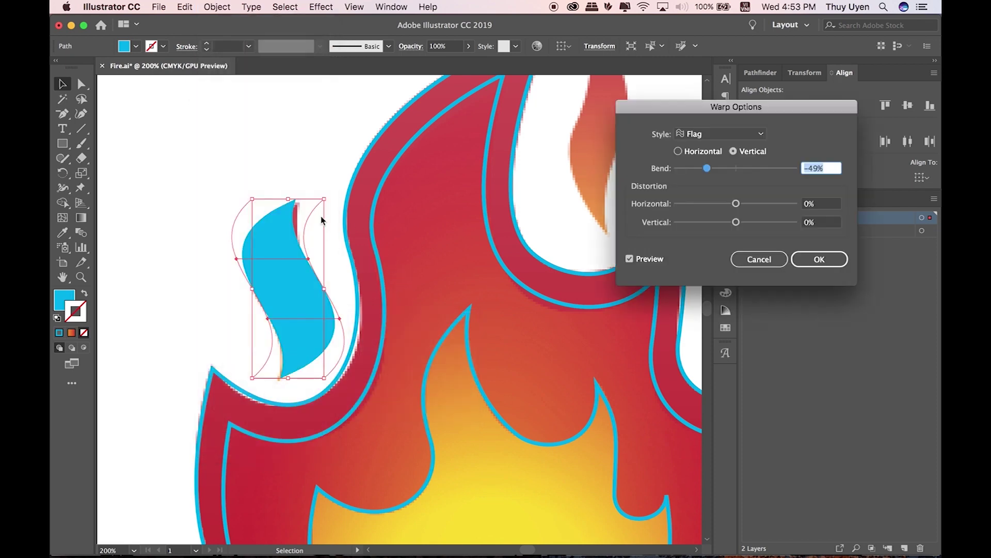
{"action": "left_click", "coordinate": [702, 133]}
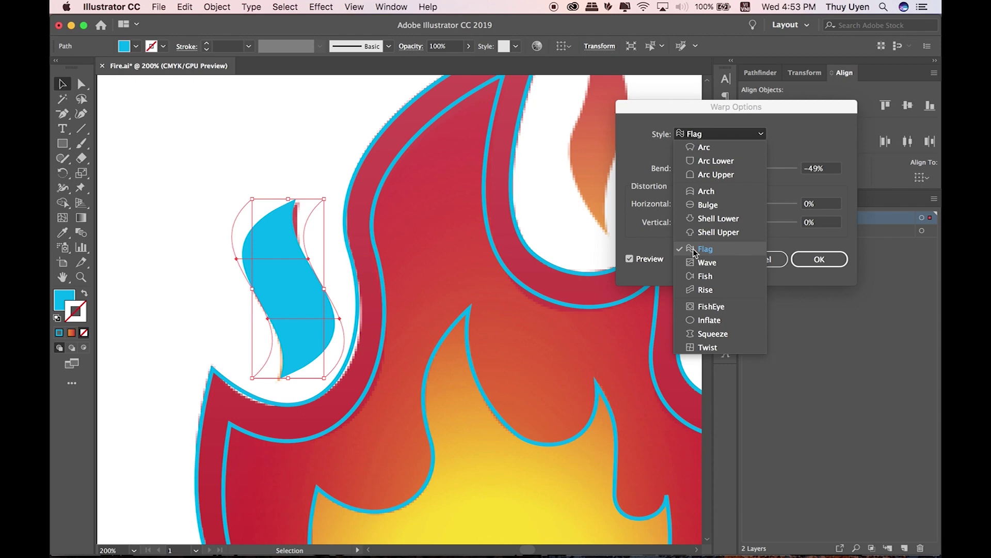
{"action": "left_click", "coordinate": [707, 148]}
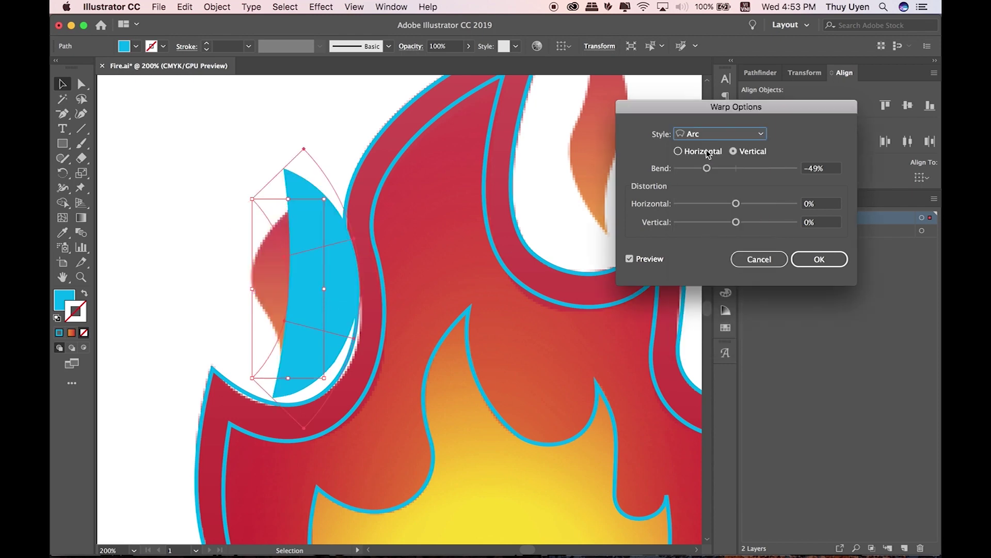
{"action": "left_click", "coordinate": [711, 134]}
{"action": "left_click", "coordinate": [715, 161]}
{"action": "left_click", "coordinate": [714, 135]}
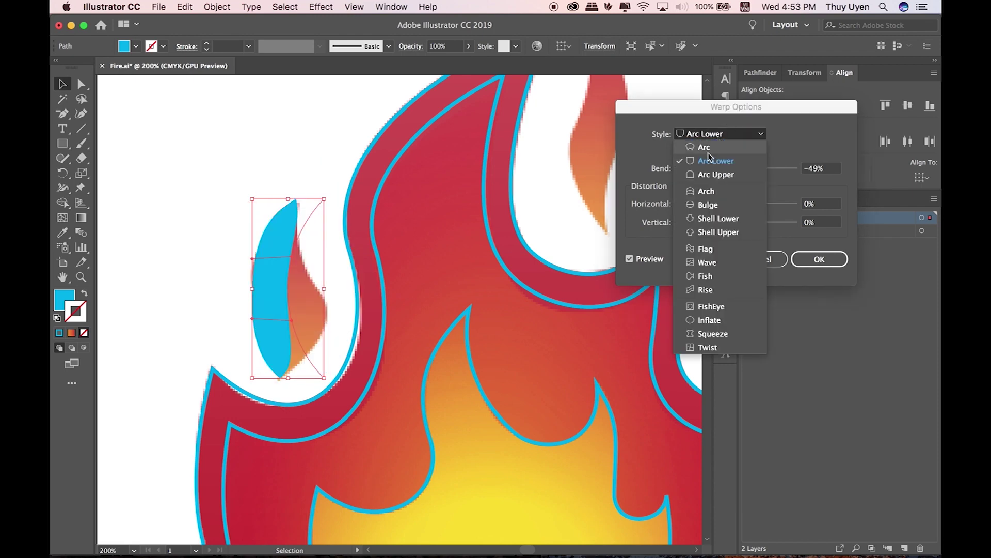
{"action": "left_click", "coordinate": [703, 249]}
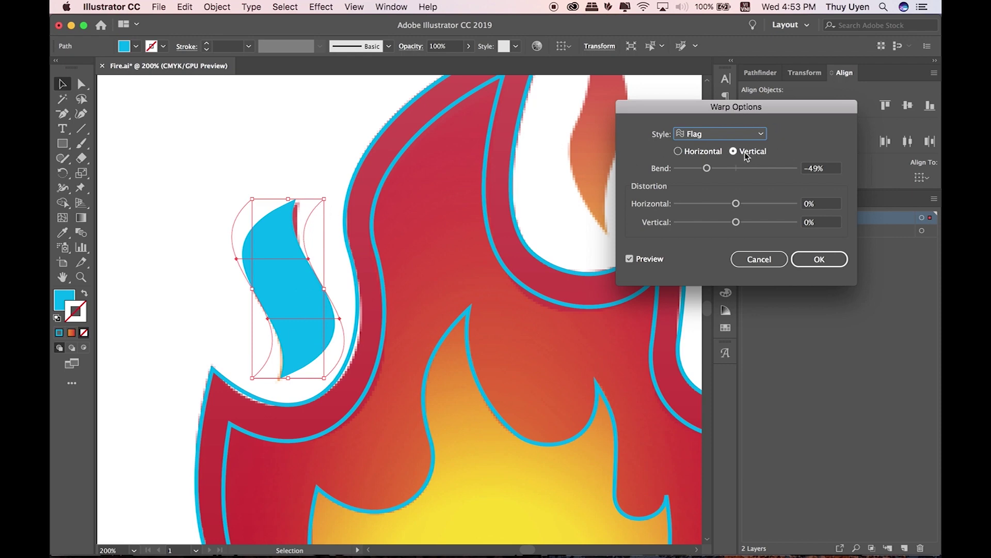
{"action": "left_click", "coordinate": [696, 154]}
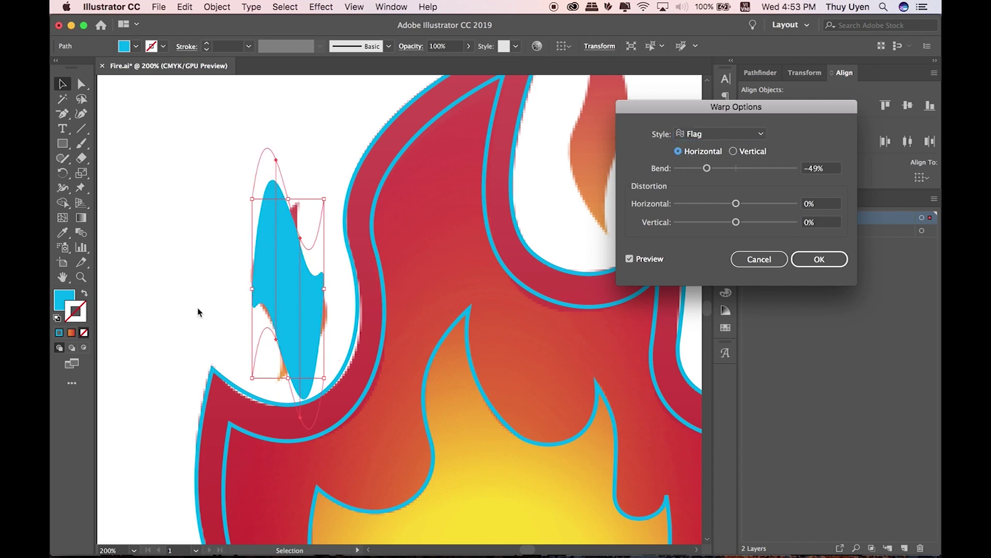
{"action": "left_click", "coordinate": [762, 151]}
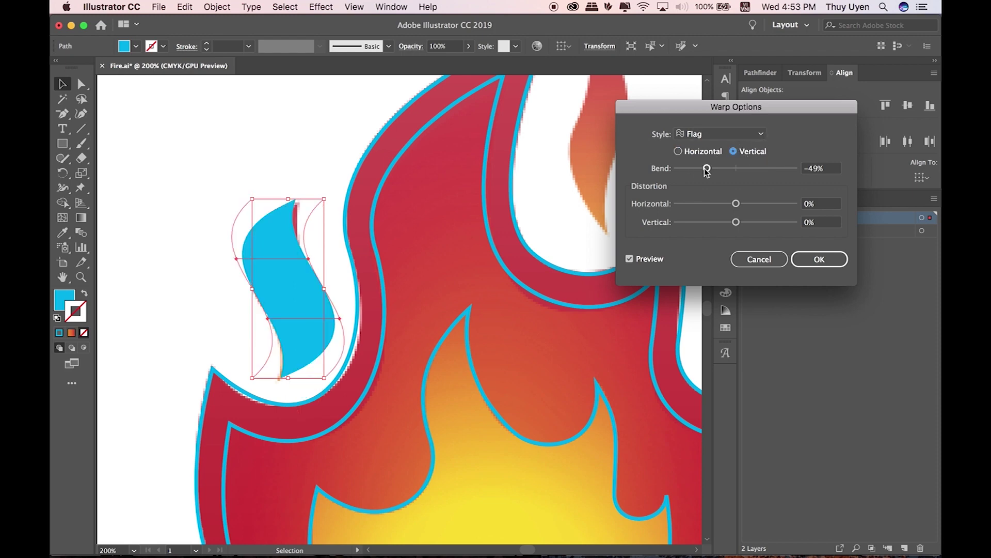
{"action": "mouse_move", "coordinate": [707, 169]}
{"action": "left_mouse_down"}
{"action": "mouse_move", "coordinate": [762, 172]}
{"action": "mouse_move", "coordinate": [701, 174]}
{"action": "mouse_move", "coordinate": [716, 172]}
{"action": "left_mouse_up"}
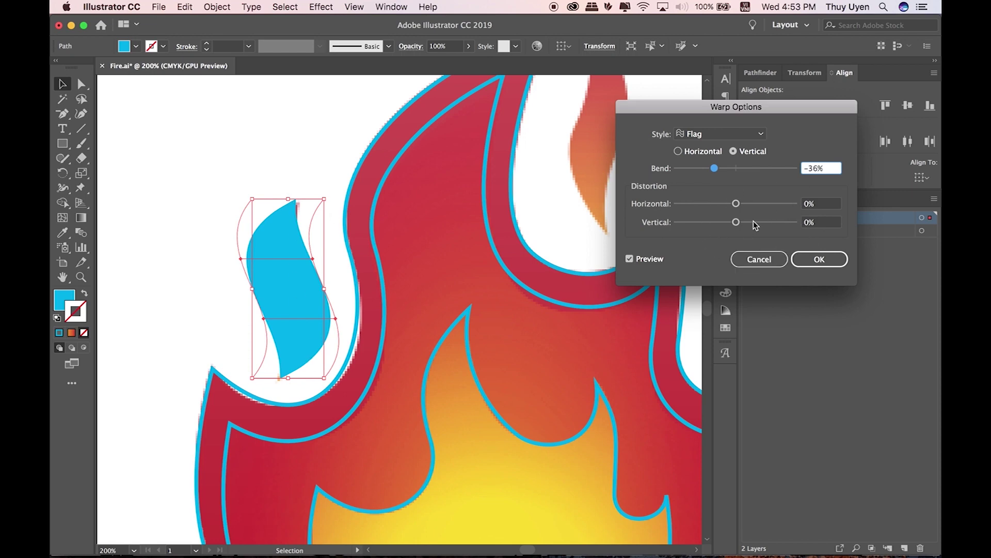
{"action": "left_click", "coordinate": [817, 260]}
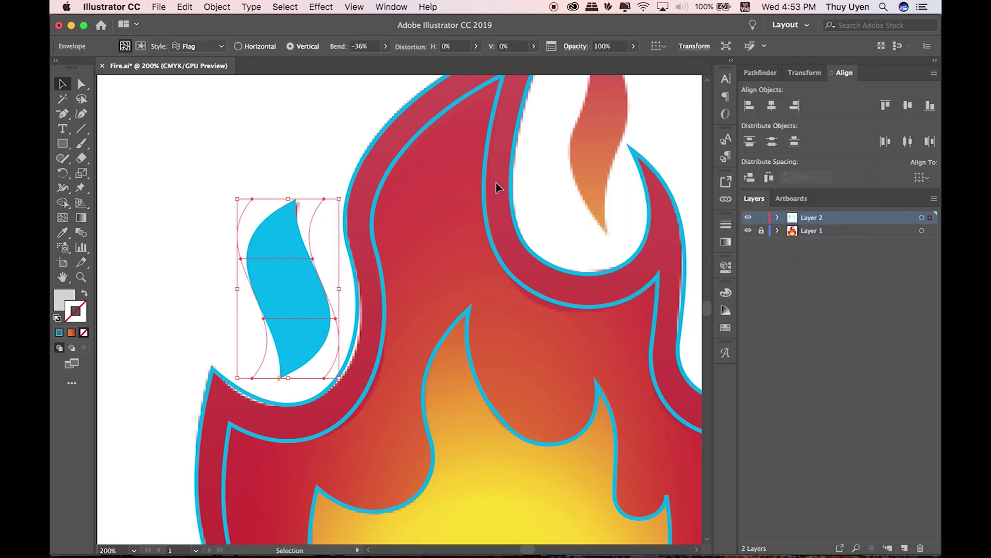
{"action": "left_click", "coordinate": [312, 174]}
Expand the warped leaf with Object and Fill checked, then enter the resulting group
{"action": "left_click", "coordinate": [284, 232]}
{"action": "left_click", "coordinate": [267, 208]}
{"action": "left_click", "coordinate": [318, 148]}
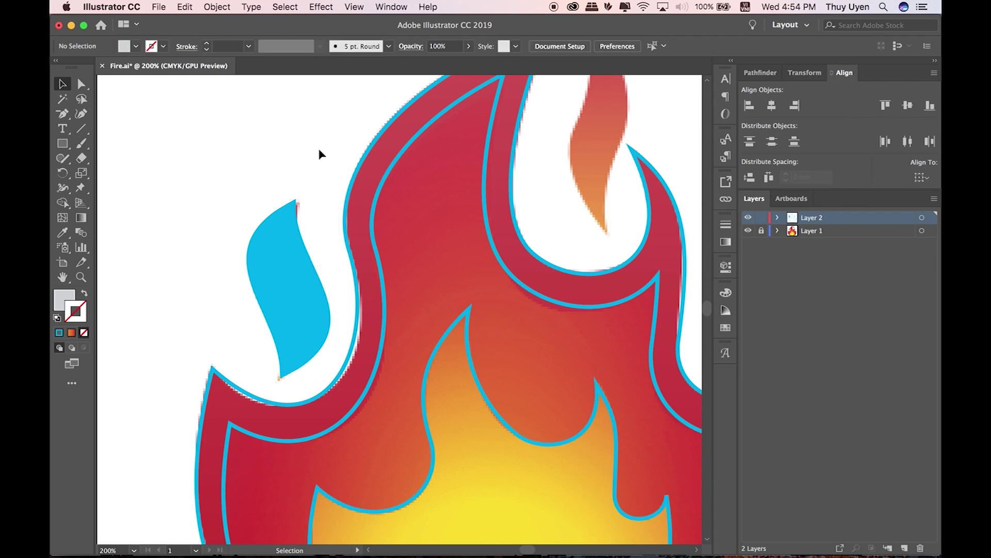
{"action": "left_click", "coordinate": [284, 251]}
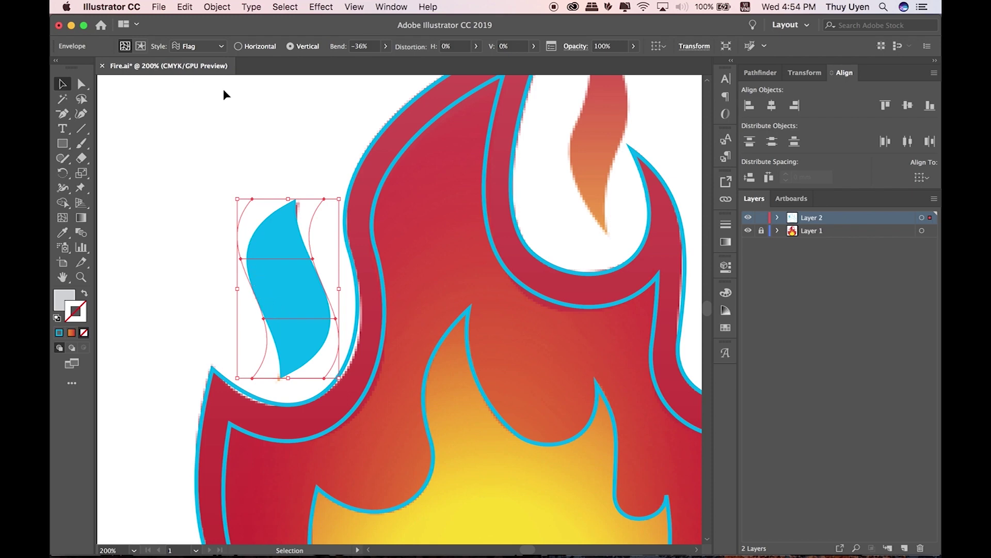
{"action": "left_click", "coordinate": [214, 7]}
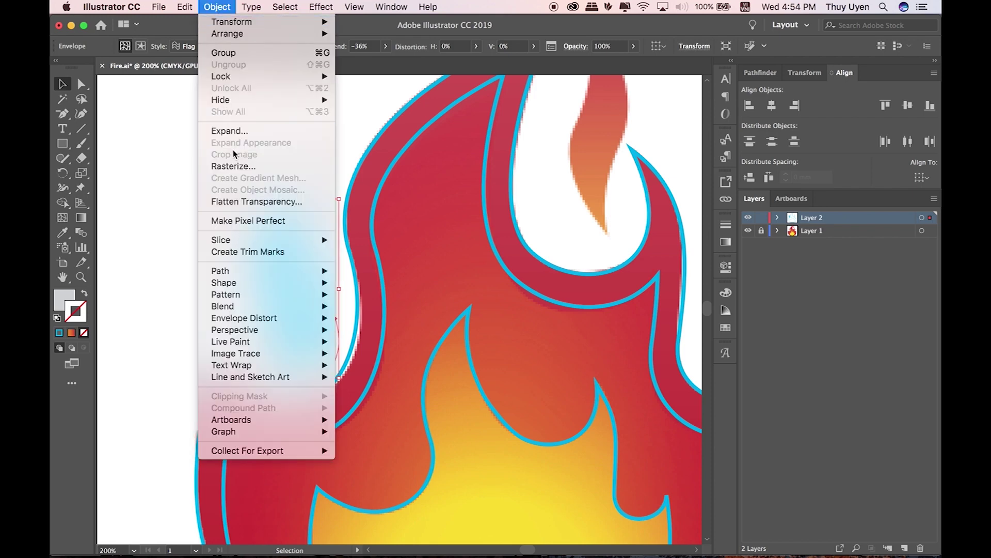
{"action": "left_click", "coordinate": [236, 133]}
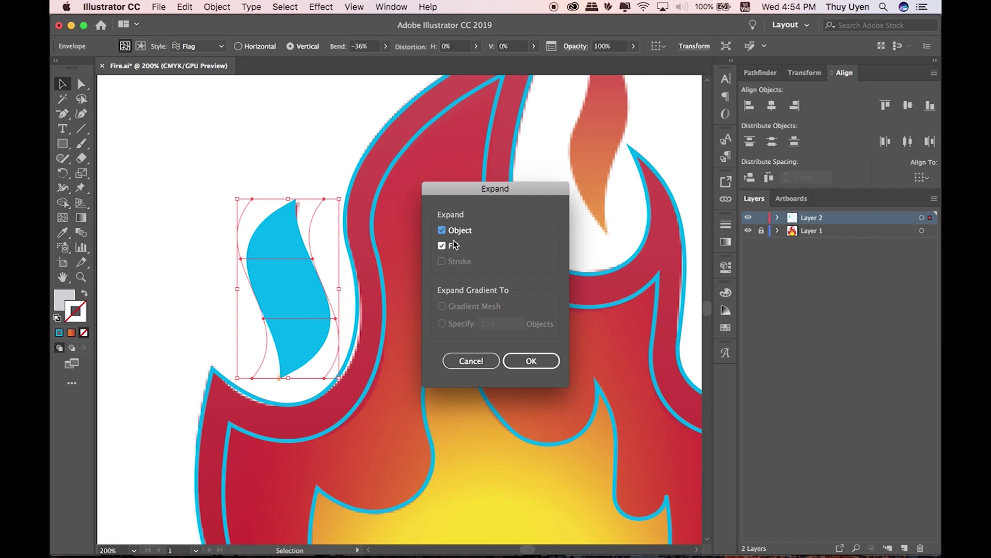
{"action": "left_click", "coordinate": [540, 359]}
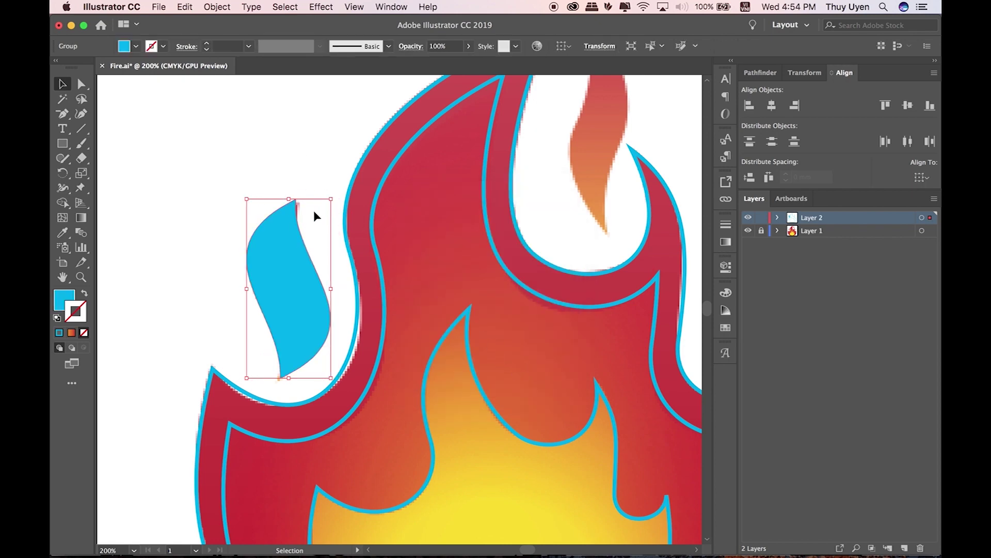
{"action": "double_click", "coordinate": [282, 243]}
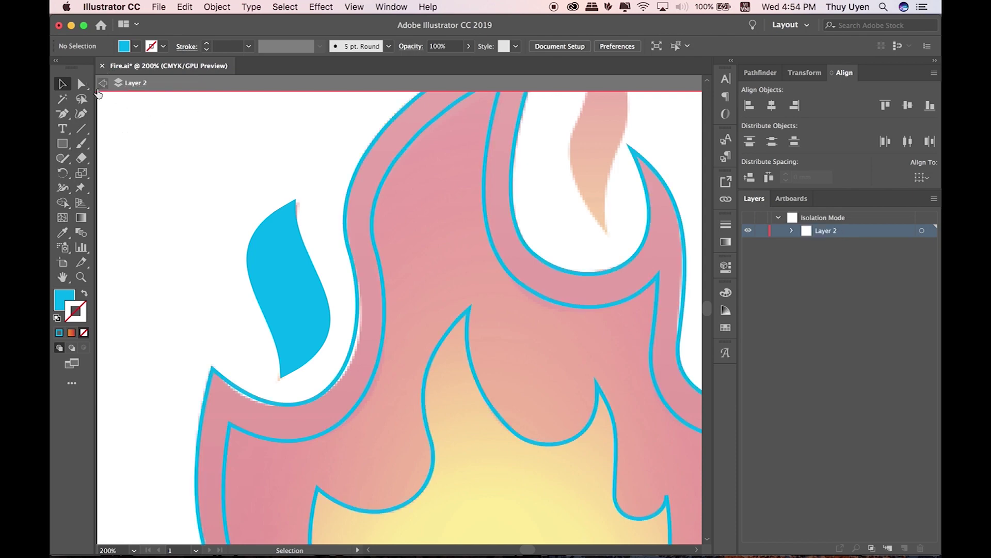
Exit isolation mode and select the blue left side flame
{"action": "left_click", "coordinate": [103, 83]}
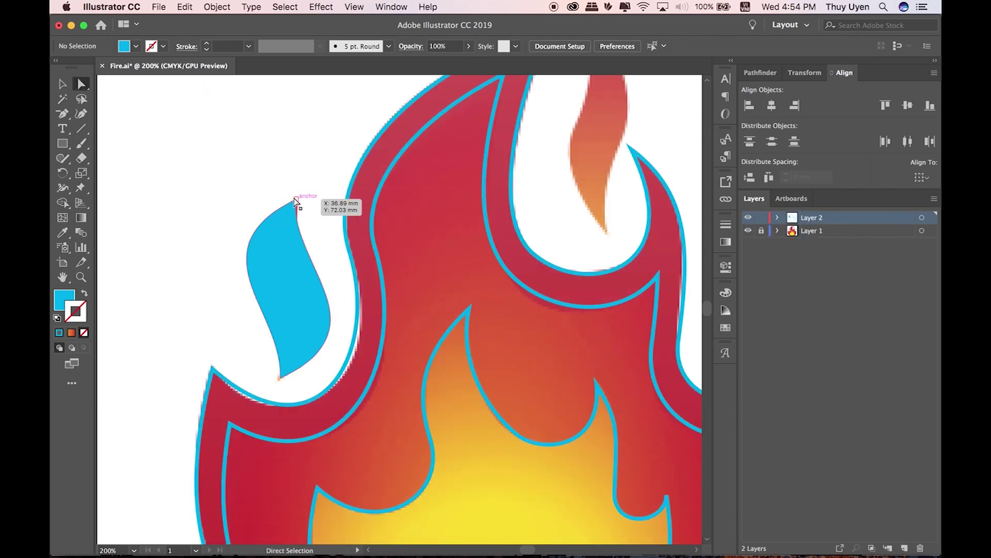
{"action": "left_click_drag", "start_coordinate": [305, 199], "coordinate": [262, 214]}
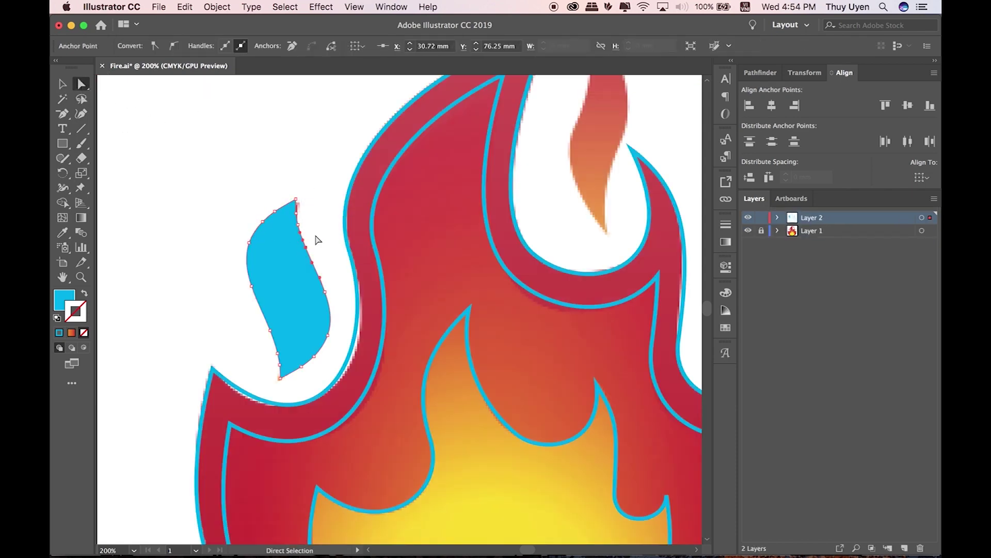
{"action": "left_click", "coordinate": [63, 83]}
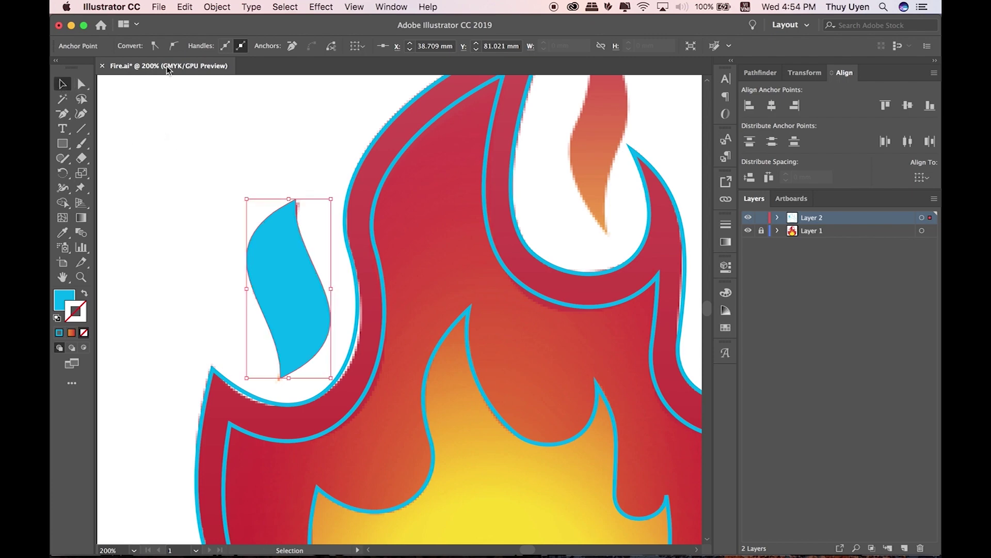
Alt-drag a copy of the flame to the outer flame's right edge and scale it down
{"action": "key", "text": "super+minus"}
{"action": "key", "text": "super+minus"}
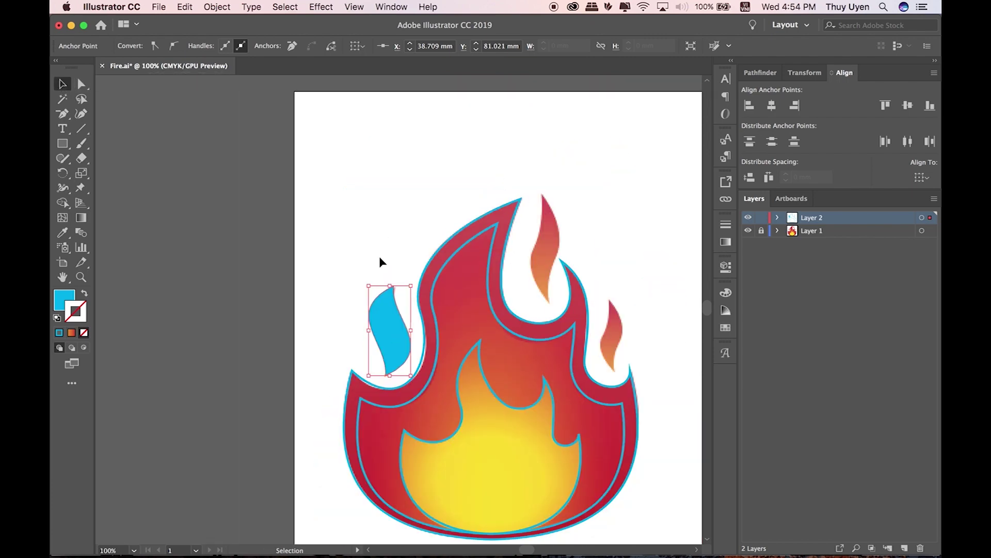
{"action": "scroll", "coordinate": [361, 258], "scroll_direction": "right", "scroll_amount": 5}
{"action": "left_click", "coordinate": [327, 311]}
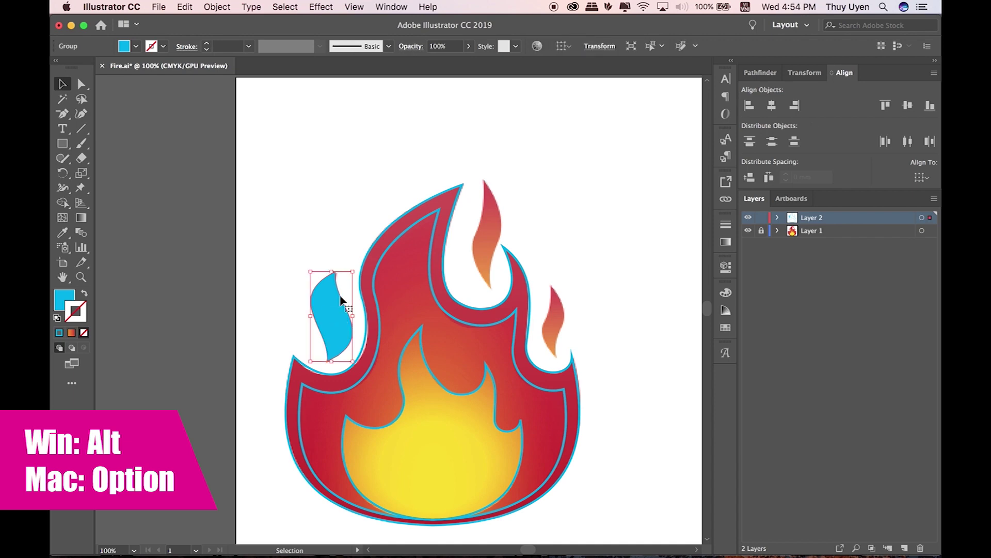
{"action": "left_click_drag", "start_coordinate": [330, 317], "coordinate": [545, 318]}
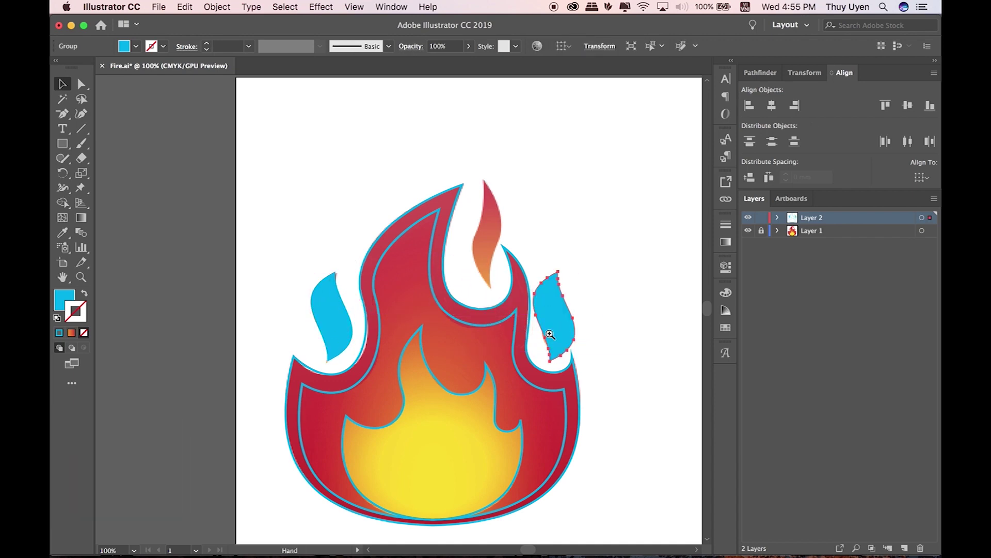
{"action": "scroll", "coordinate": [628, 323], "scroll_direction": "up", "scroll_amount": 2}
{"action": "scroll", "coordinate": [629, 322], "scroll_direction": "up", "scroll_amount": 1}
{"action": "left_click_drag", "start_coordinate": [597, 230], "coordinate": [586, 251]}
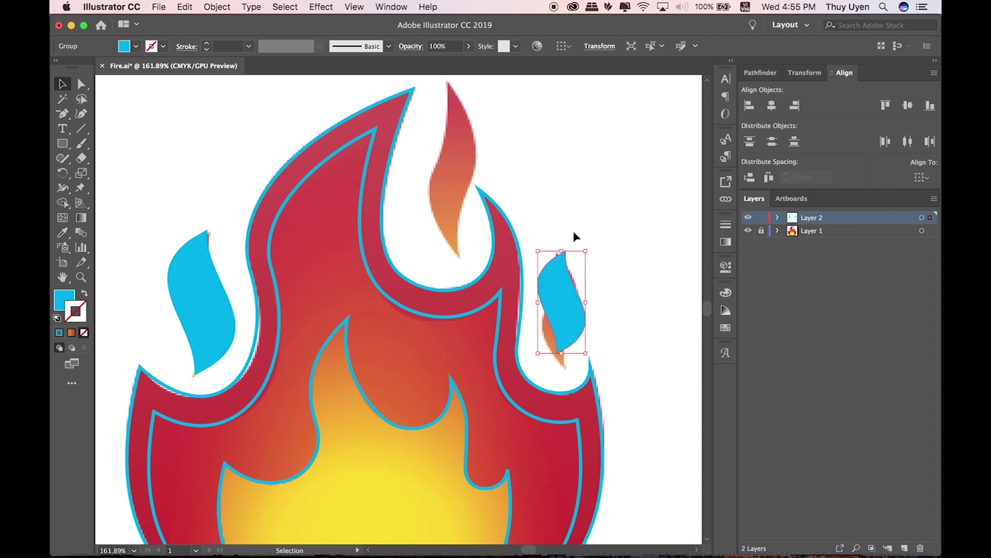
Reflect the copied flame across the Vertical axis
{"action": "right_click", "coordinate": [549, 282]}
{"action": "mouse_move", "coordinate": [585, 405]}
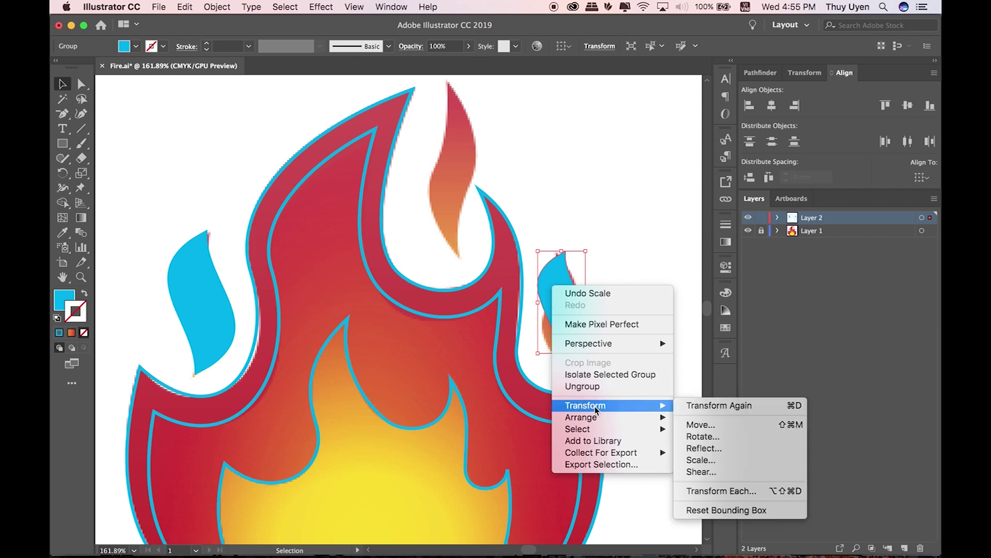
{"action": "left_click", "coordinate": [705, 448]}
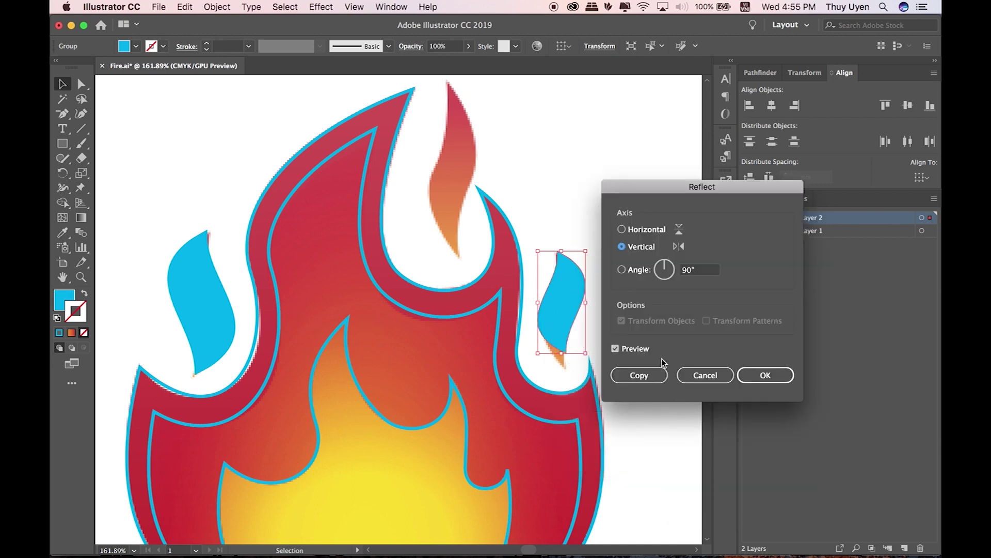
{"action": "left_click", "coordinate": [645, 230]}
{"action": "left_click", "coordinate": [642, 247]}
{"action": "left_click", "coordinate": [764, 375]}
Nudge the mirrored flame into place over the small right tongue
{"action": "left_click_drag", "start_coordinate": [560, 353], "coordinate": [559, 368]}
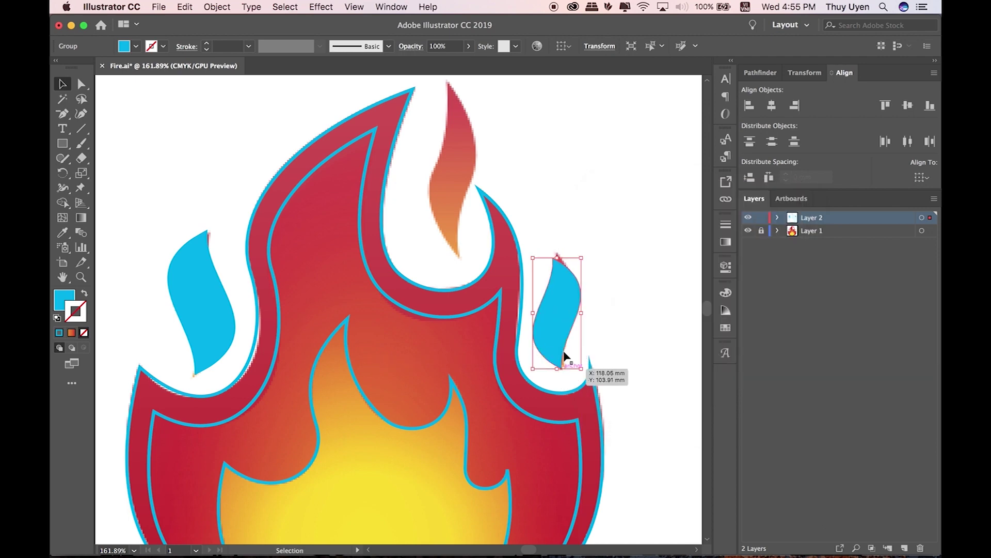
{"action": "left_click_drag", "start_coordinate": [557, 269], "coordinate": [558, 269]}
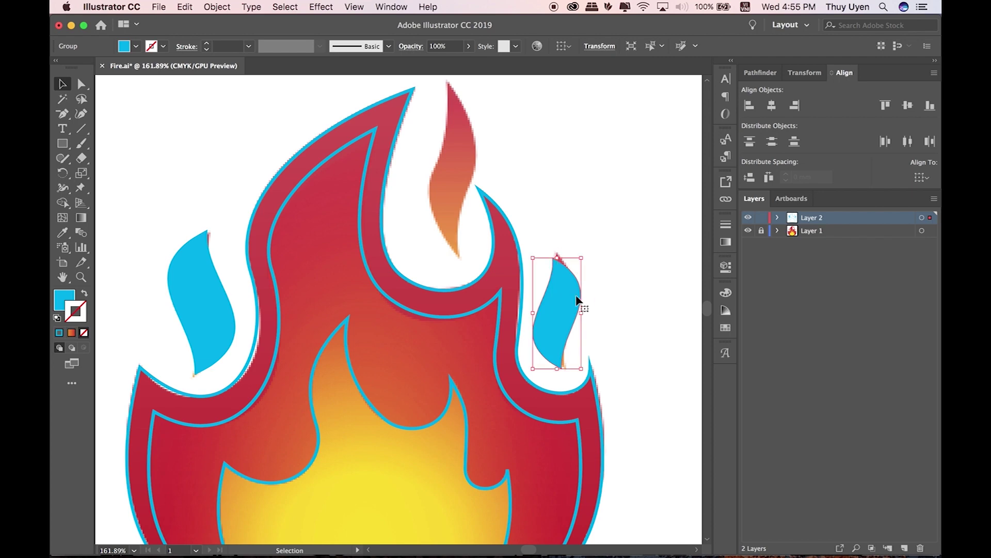
{"action": "left_click_drag", "start_coordinate": [558, 306], "coordinate": [564, 304]}
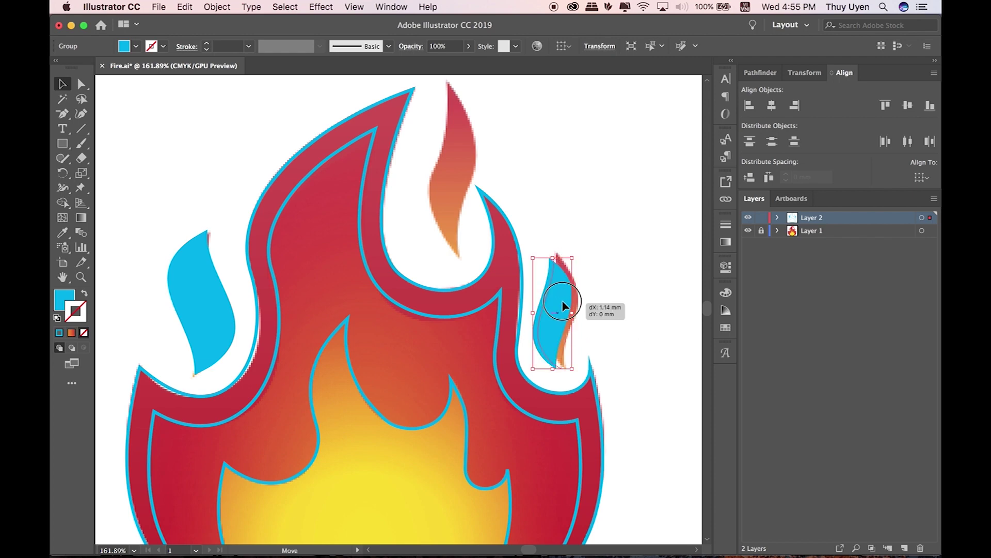
{"action": "left_click_drag", "start_coordinate": [563, 300], "coordinate": [458, 203]}
{"action": "left_click", "coordinate": [617, 250]}
Copy the blue flame onto the centre tongue and stretch it taller and slightly wider to match
{"action": "left_click", "coordinate": [568, 305]}
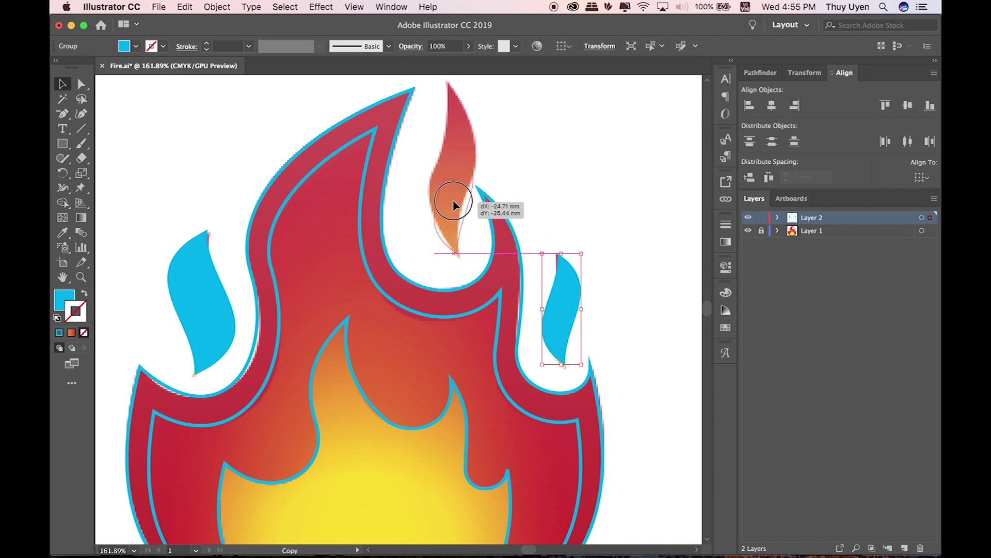
{"action": "left_click_drag", "start_coordinate": [435, 144], "coordinate": [429, 149]}
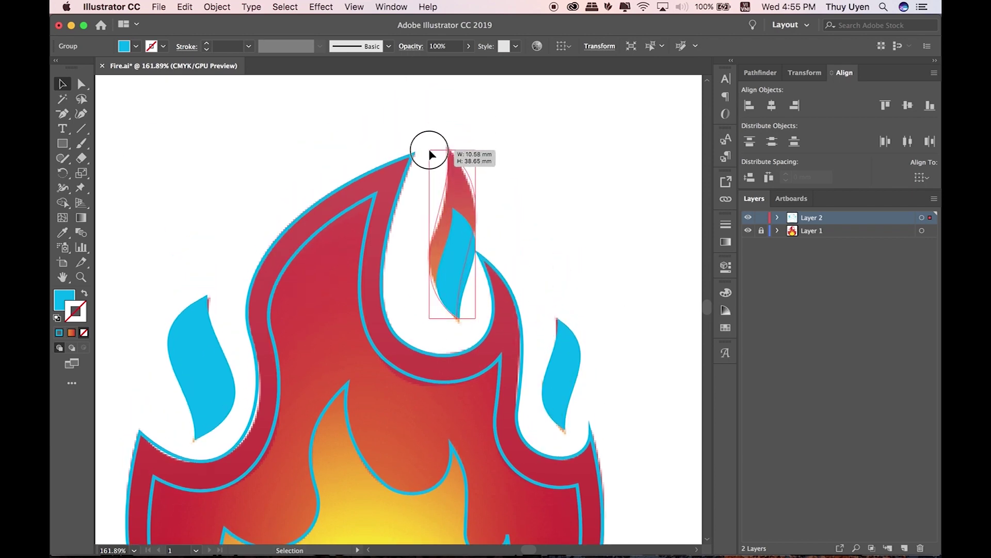
{"action": "left_click_drag", "start_coordinate": [428, 149], "coordinate": [428, 148]}
{"action": "left_click", "coordinate": [527, 175]}
{"action": "left_click", "coordinate": [458, 300]}
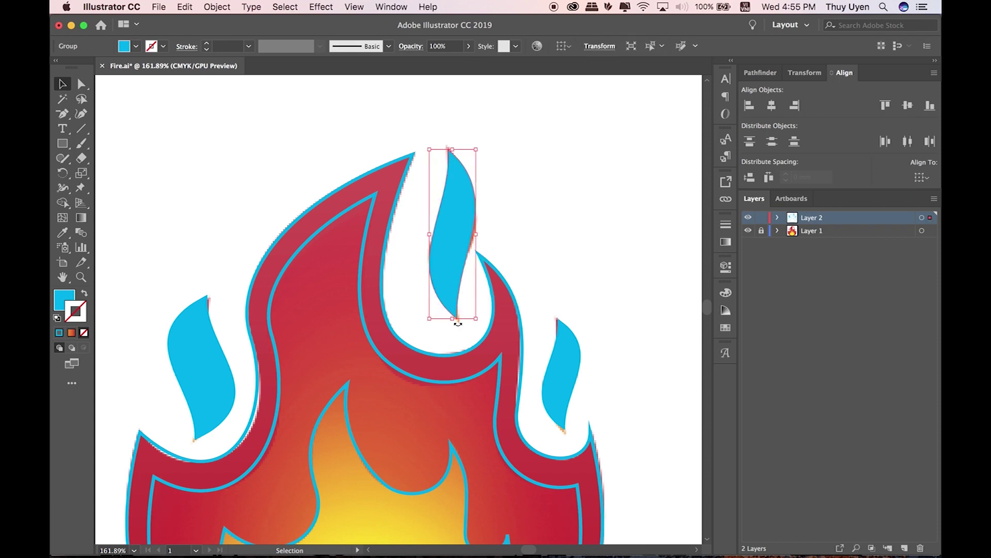
{"action": "left_click_drag", "start_coordinate": [477, 234], "coordinate": [479, 233]}
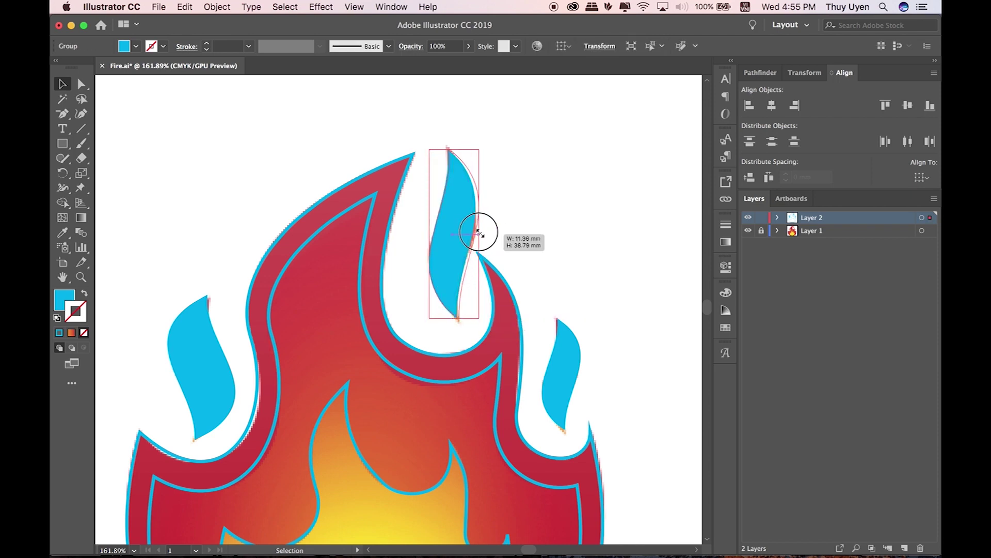
{"action": "left_click", "coordinate": [516, 195]}
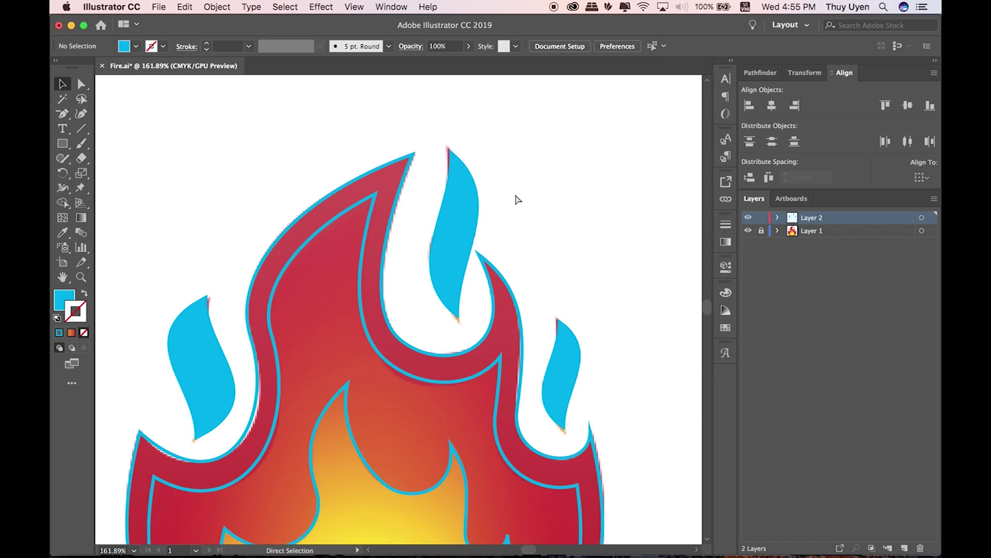
{"action": "key", "text": "super+1"}
{"action": "key", "text": "super+minus"}
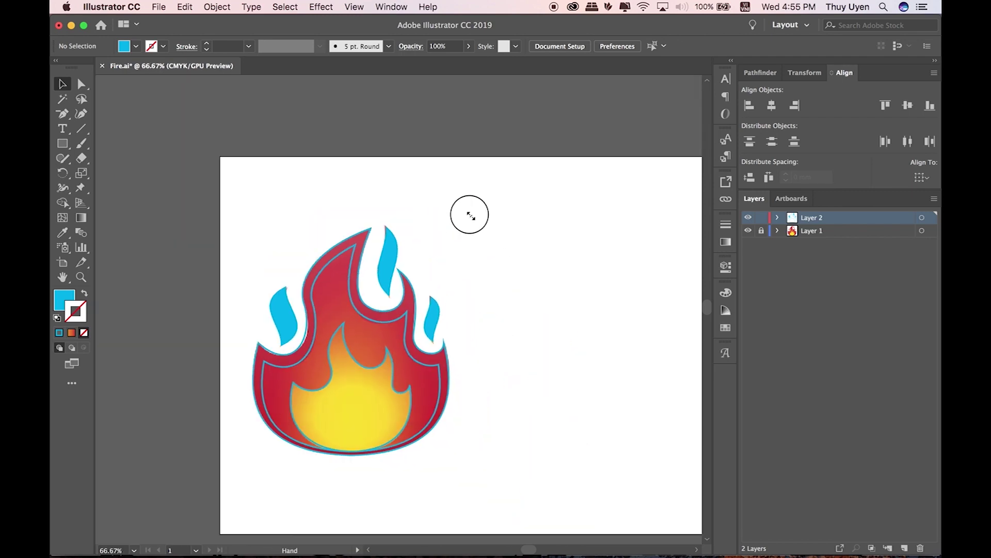
Move the whole traced outline beside the original fire and select its outer flame path
{"action": "left_click_drag", "start_coordinate": [211, 179], "coordinate": [488, 472]}
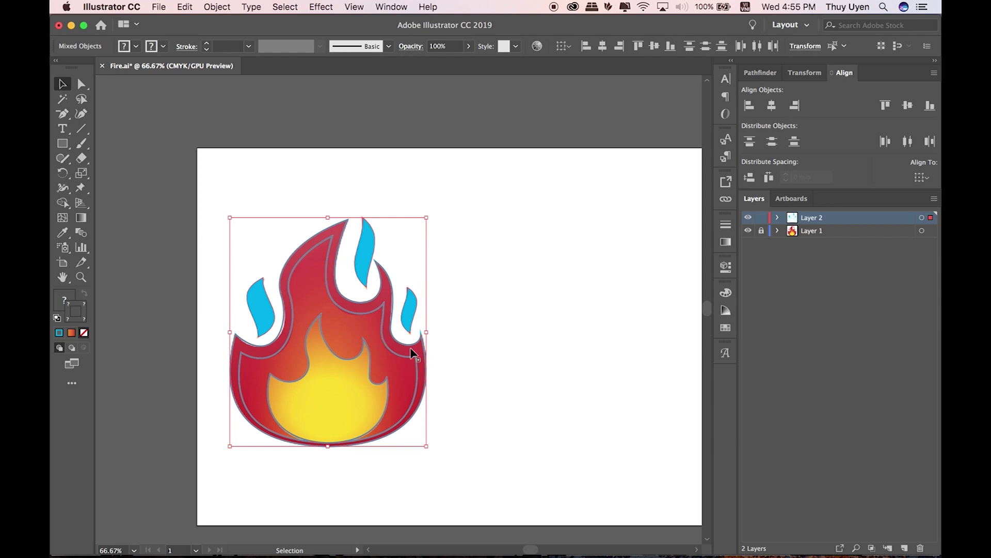
{"action": "left_click_drag", "start_coordinate": [328, 290], "coordinate": [551, 288]}
{"action": "left_click", "coordinate": [487, 165]}
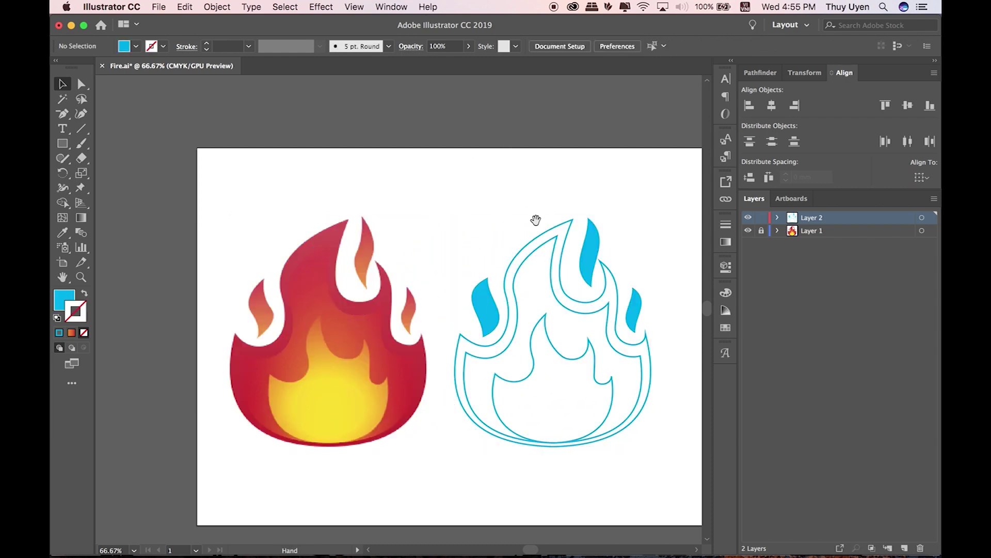
{"action": "scroll", "coordinate": [532, 207], "scroll_direction": "down", "scroll_amount": 2}
{"action": "scroll", "coordinate": [513, 173], "scroll_direction": "down", "scroll_amount": 1}
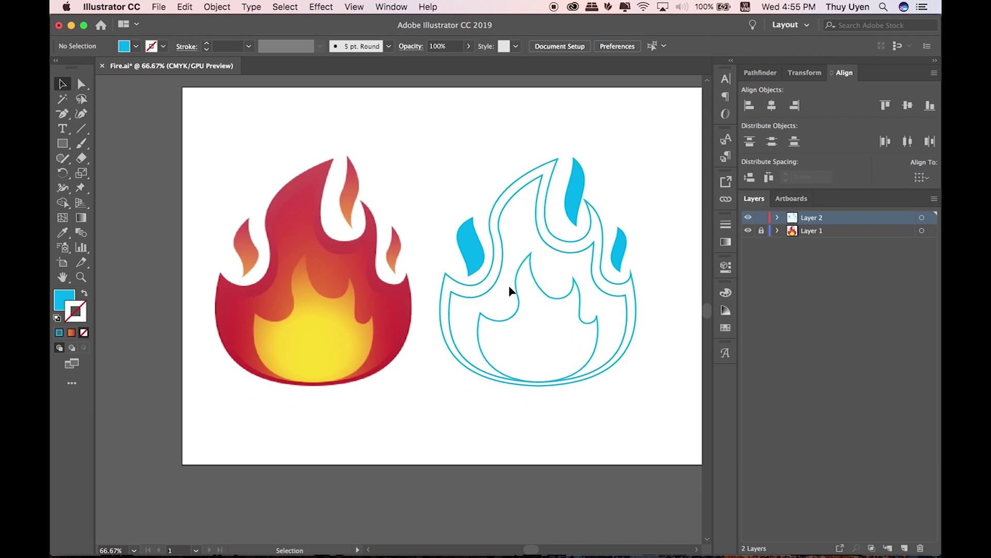
{"action": "left_click", "coordinate": [558, 154]}
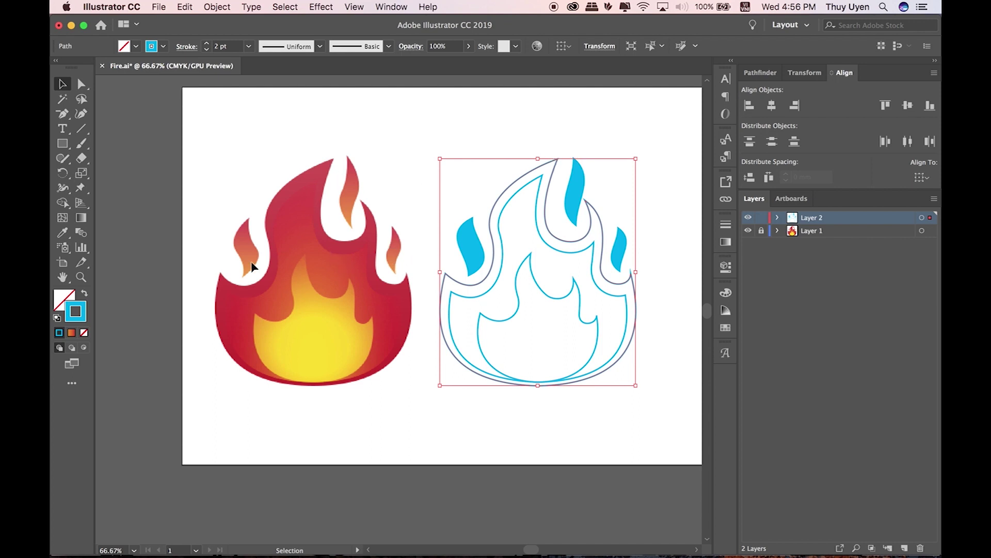
Eyedropper the original's red onto the copy's outer flame
{"action": "left_click", "coordinate": [62, 232]}
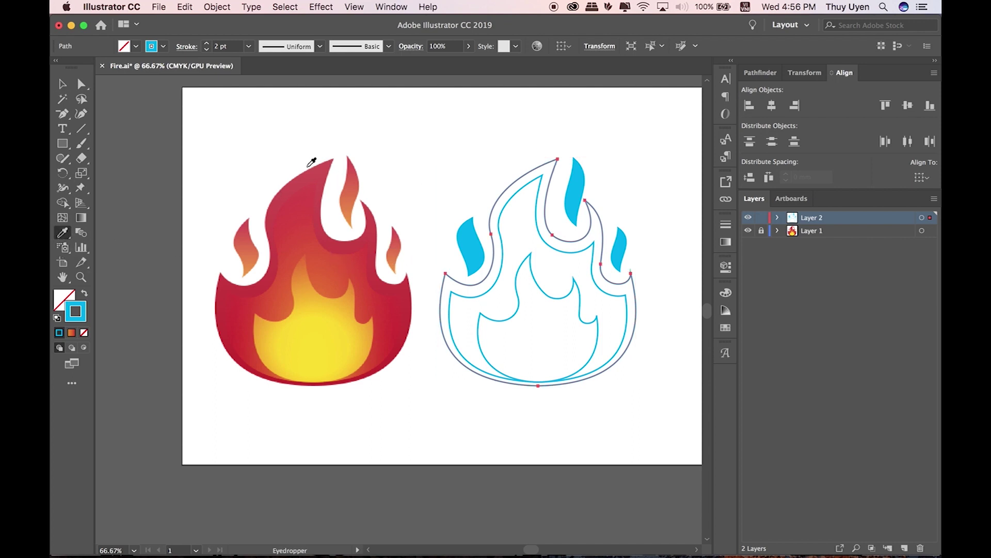
{"action": "left_click", "coordinate": [326, 167]}
{"action": "left_click", "coordinate": [63, 83]}
{"action": "left_click", "coordinate": [241, 109]}
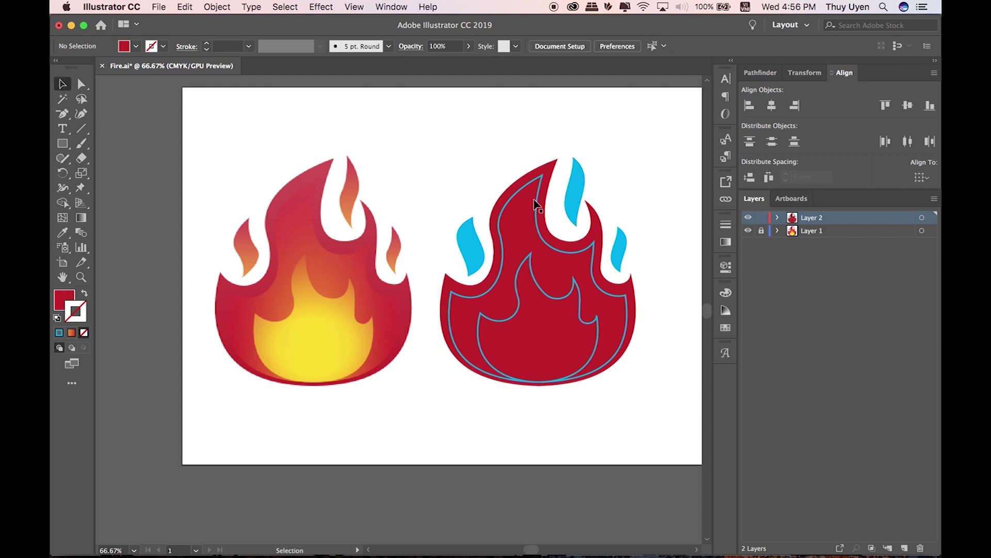
Set the red outer flame's stroke to None, keeping only its fill
{"action": "left_click", "coordinate": [557, 252]}
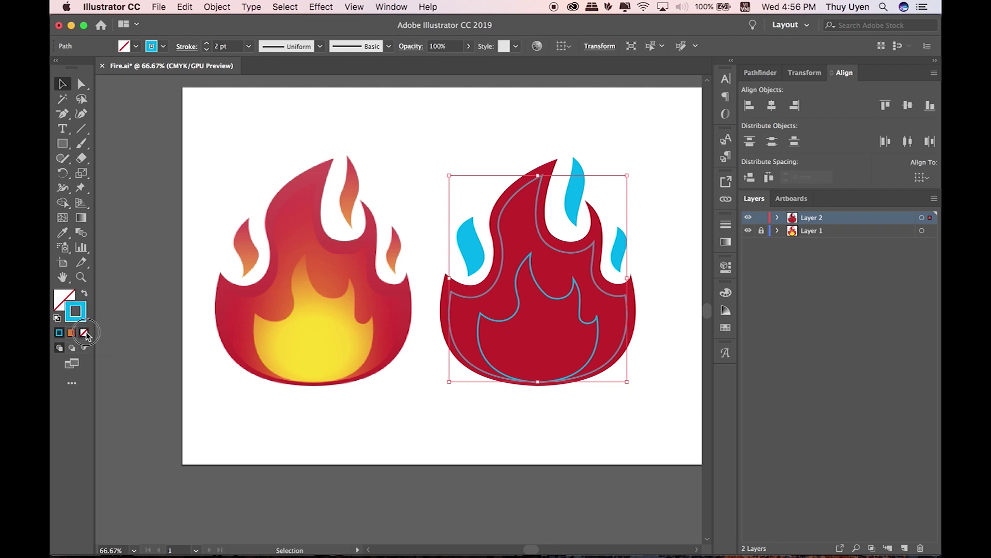
{"action": "left_click", "coordinate": [83, 332]}
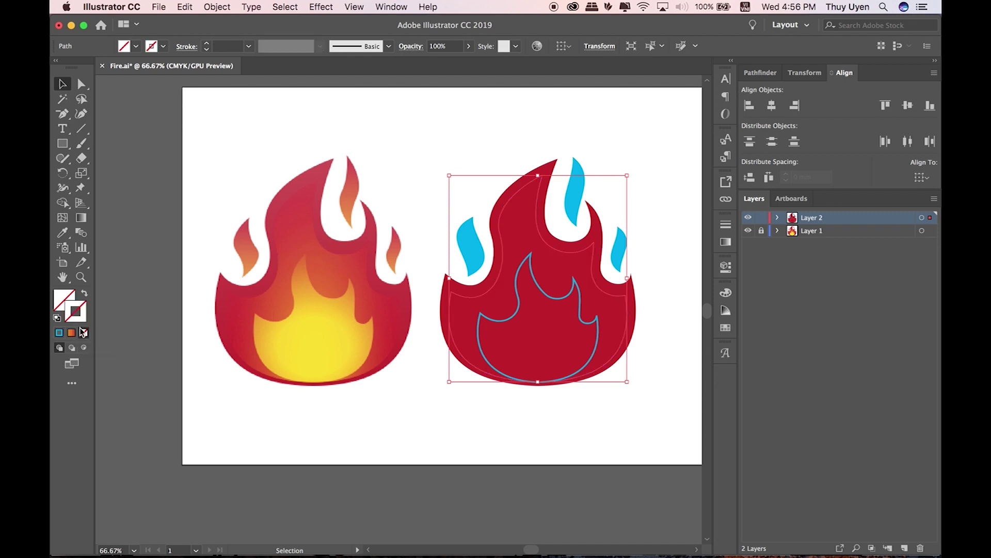
{"action": "left_click", "coordinate": [62, 299]}
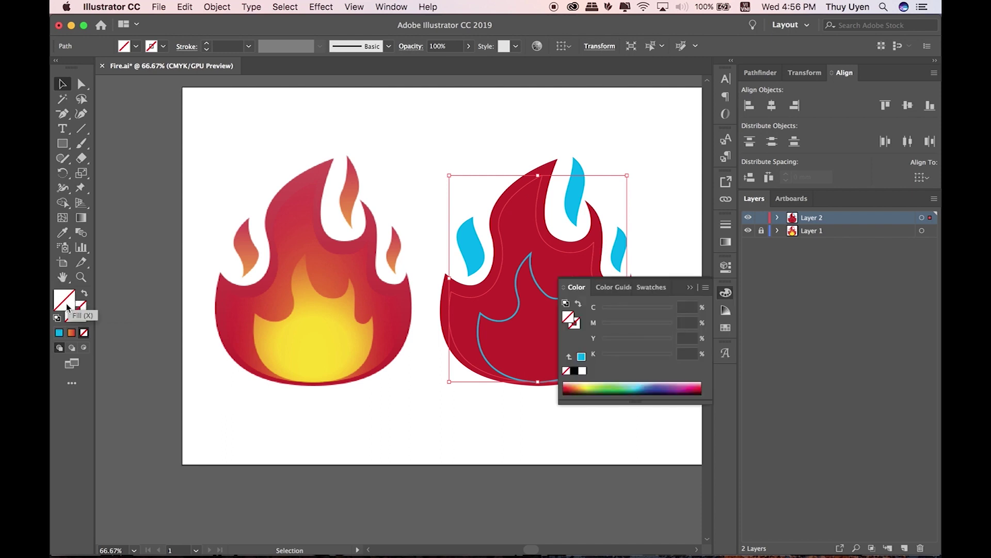
{"action": "left_click", "coordinate": [81, 218]}
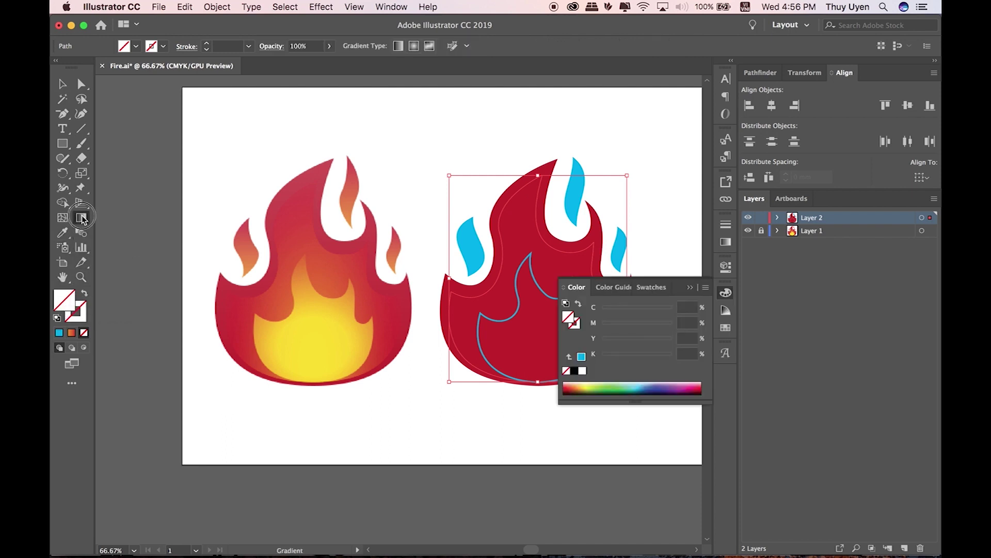
Fill the copied outer flame with an orange-to-red linear gradient from the Gradient panel
{"action": "left_click", "coordinate": [392, 7]}
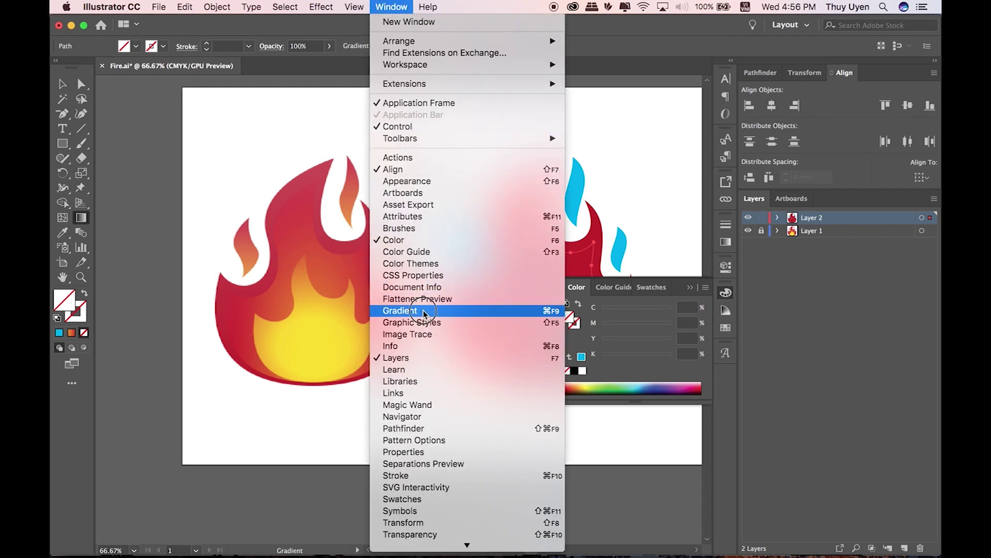
{"action": "left_click", "coordinate": [424, 312]}
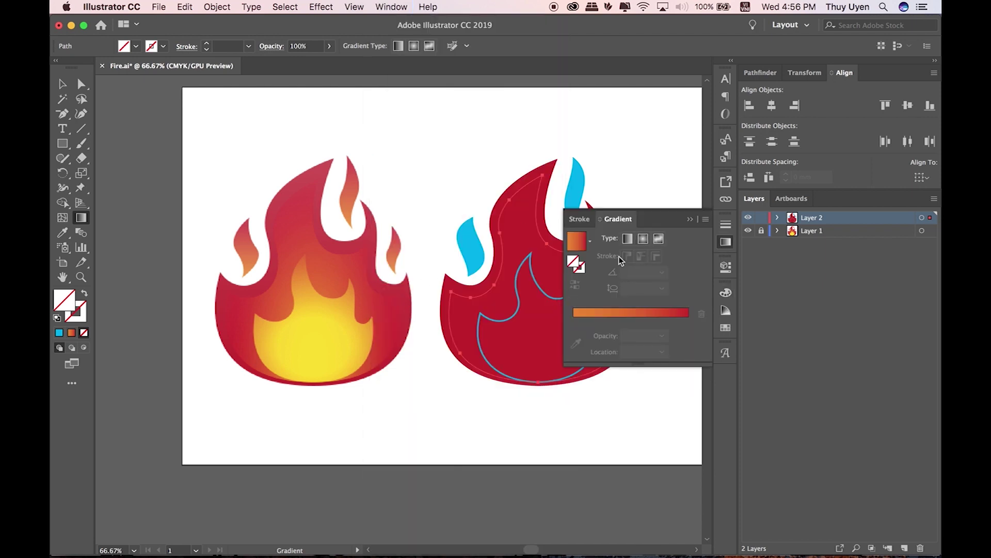
{"action": "left_click", "coordinate": [620, 313]}
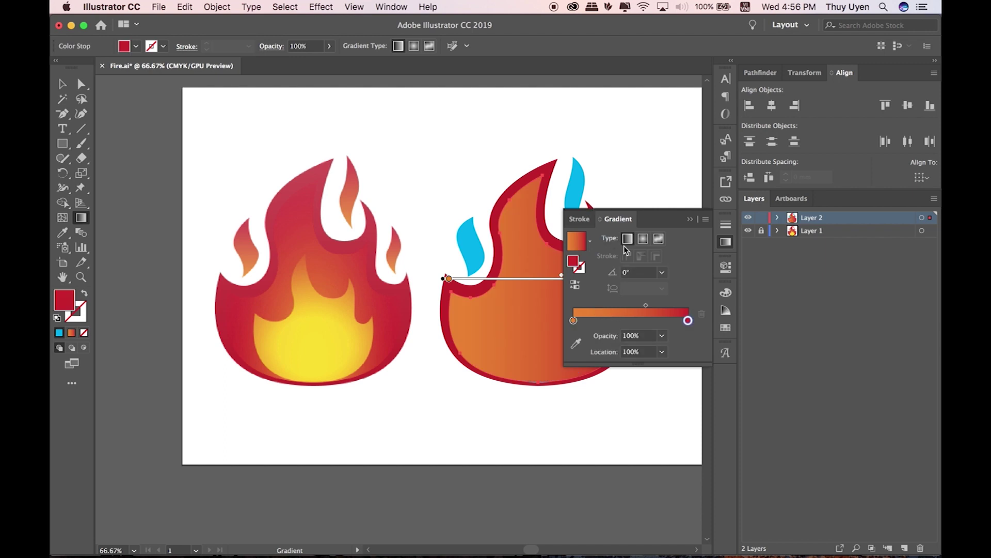
{"action": "left_click_drag", "start_coordinate": [476, 267], "coordinate": [393, 264]}
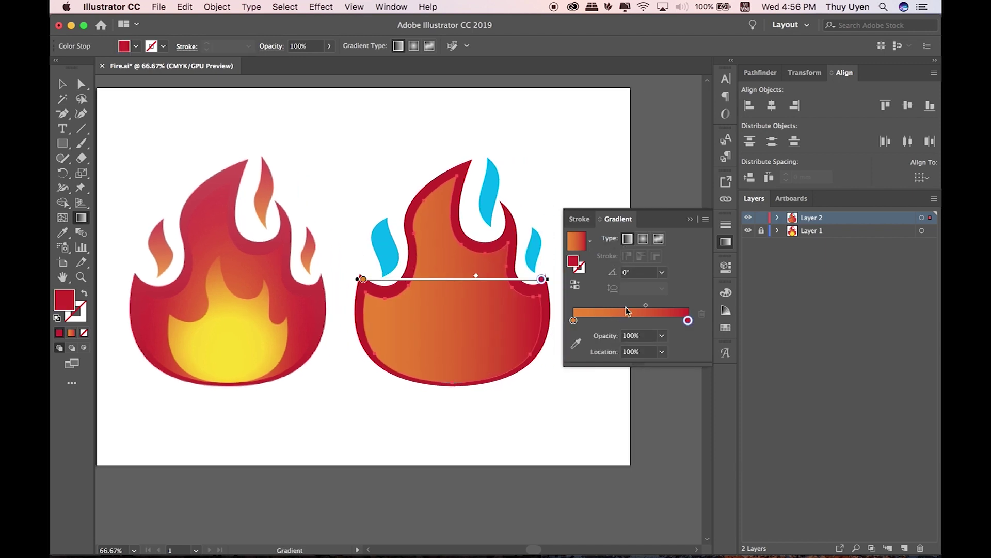
{"action": "left_click", "coordinate": [573, 320]}
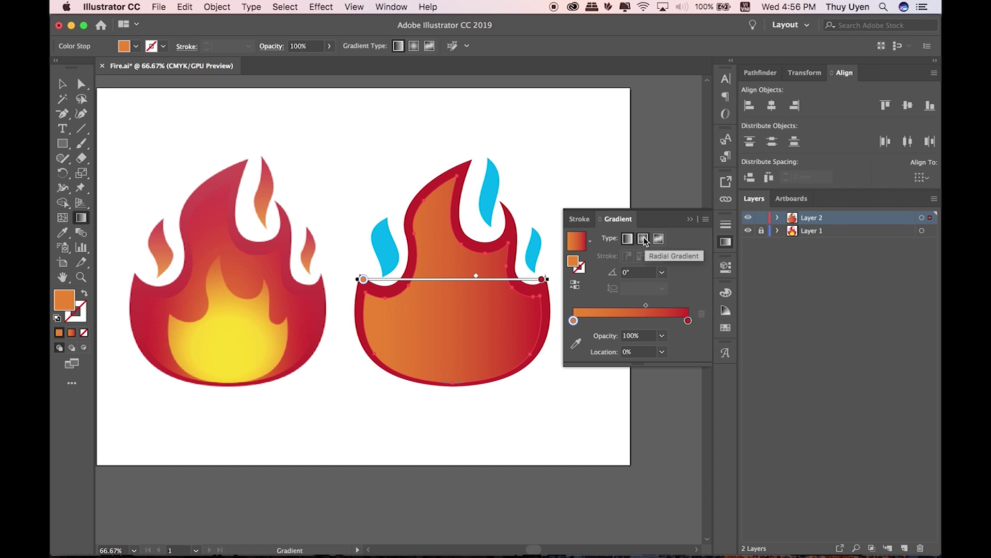
Switch the outer flame's gradient type to Radial
{"action": "left_click", "coordinate": [643, 239]}
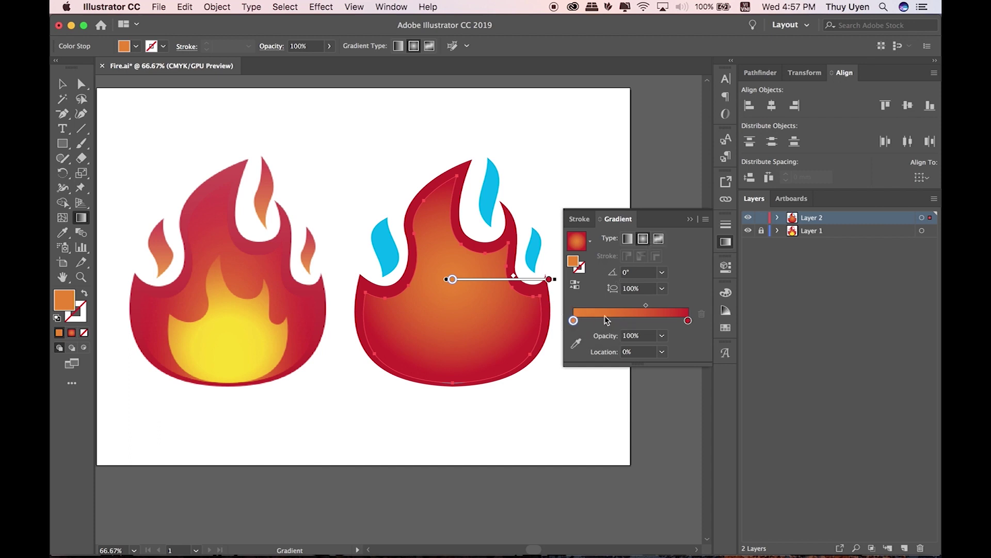
{"action": "left_click", "coordinate": [688, 320]}
{"action": "left_click", "coordinate": [573, 320]}
{"action": "left_click", "coordinate": [688, 320]}
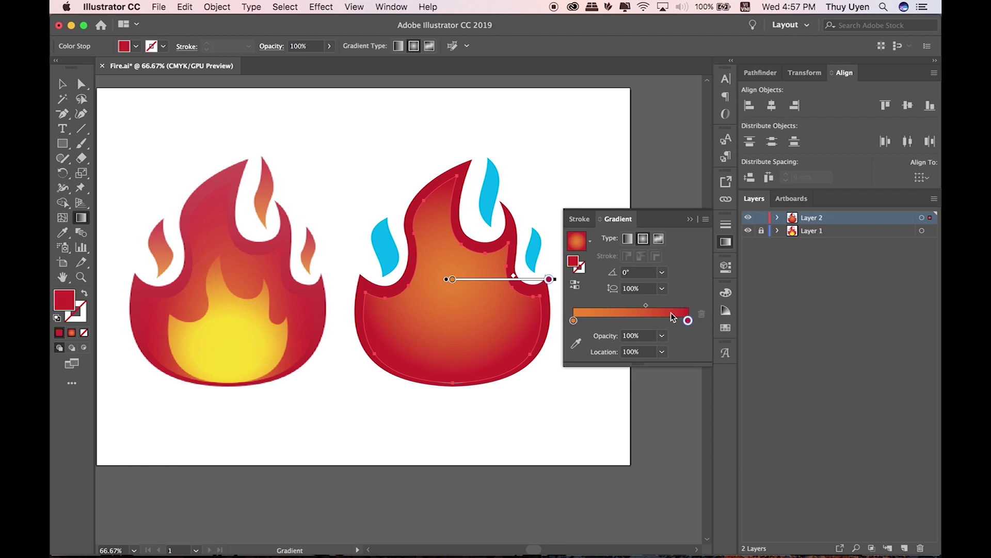
{"action": "left_click", "coordinate": [573, 321]}
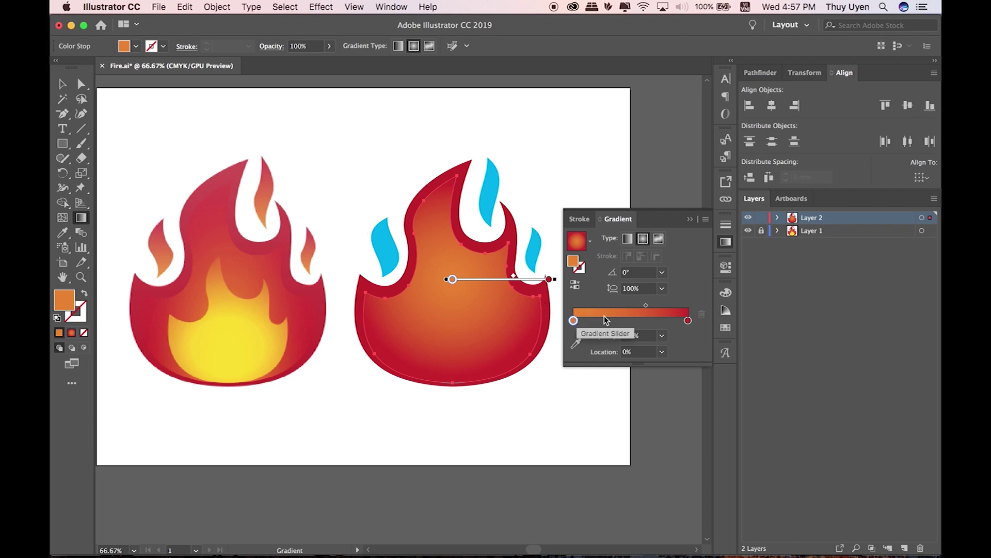
Sample orange and crimson from the original flame into the radial gradient's stops
{"action": "left_click", "coordinate": [577, 344]}
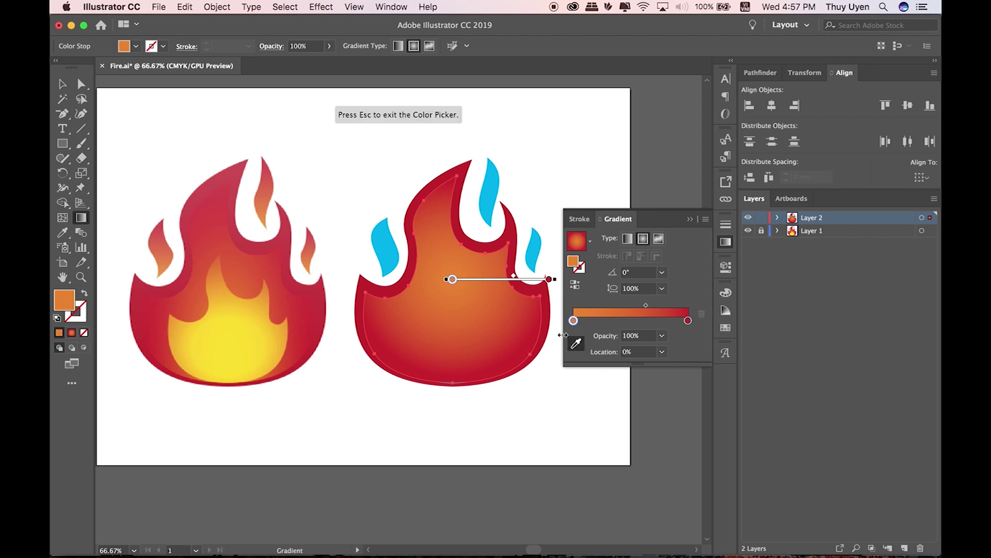
{"action": "left_click", "coordinate": [245, 294]}
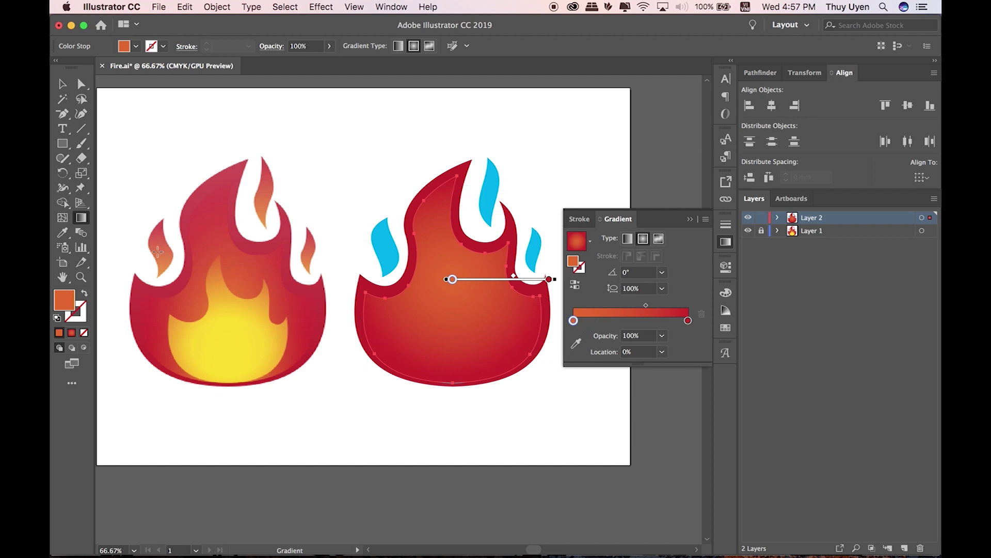
{"action": "left_click", "coordinate": [64, 235]}
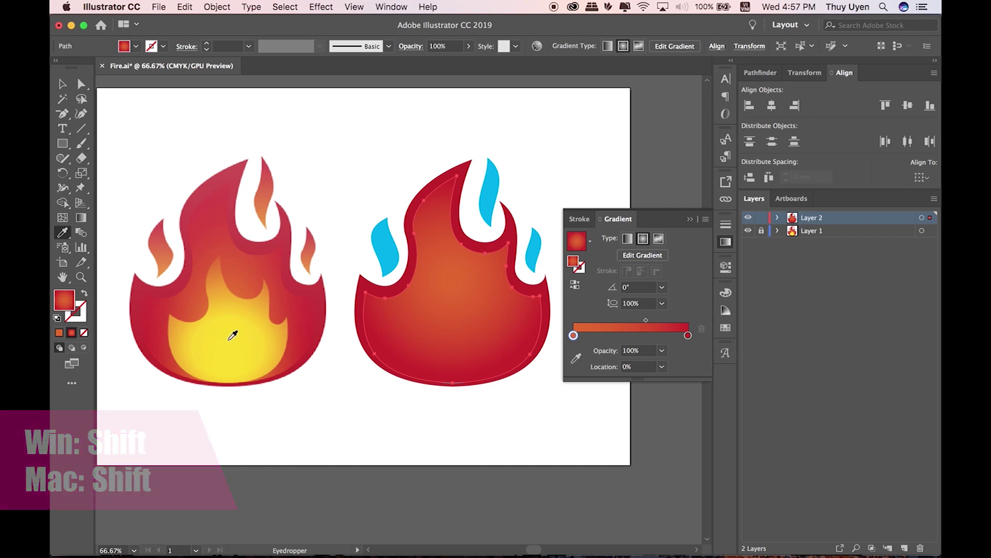
{"action": "left_click", "coordinate": [230, 340], "text": "shift"}
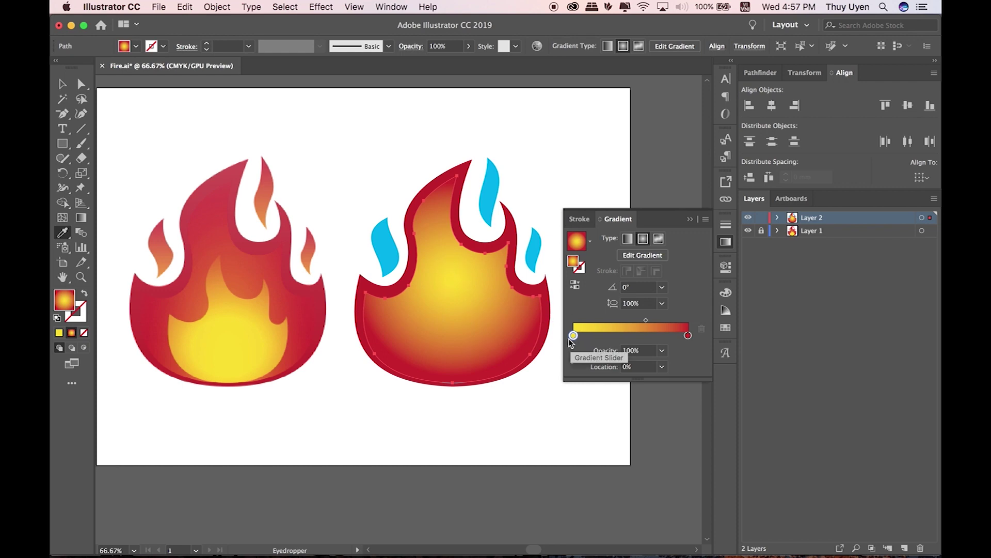
{"action": "left_click", "coordinate": [246, 291]}
{"action": "left_click", "coordinate": [688, 336]}
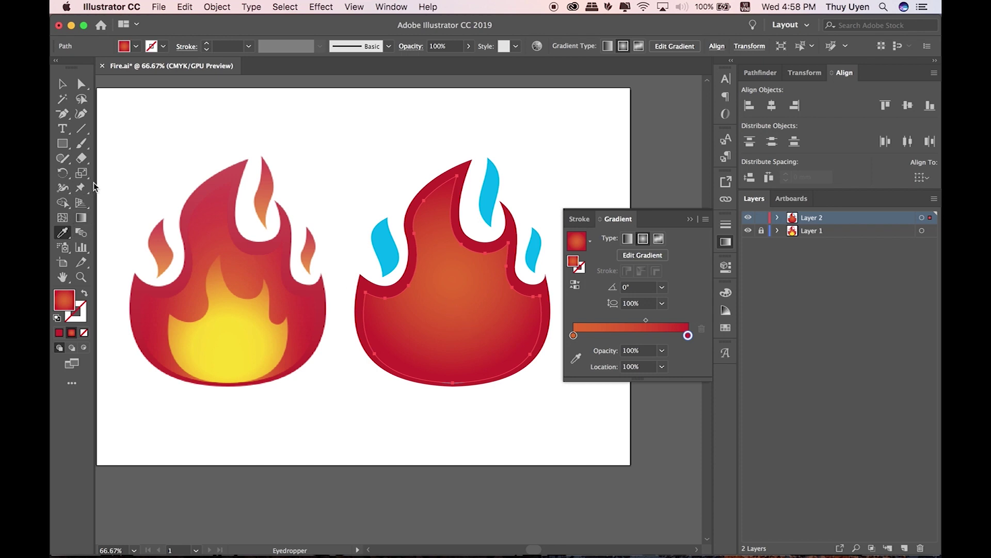
{"action": "left_click", "coordinate": [81, 217]}
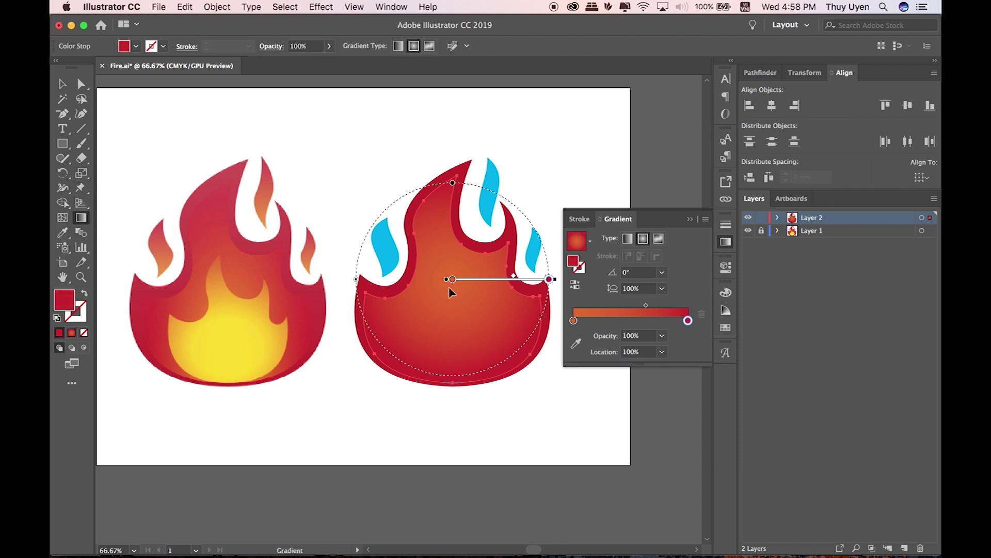
Centre the radial gradient at the flame's base and enlarge it to spread up to the tip
{"action": "left_click_drag", "start_coordinate": [451, 310], "coordinate": [456, 182]}
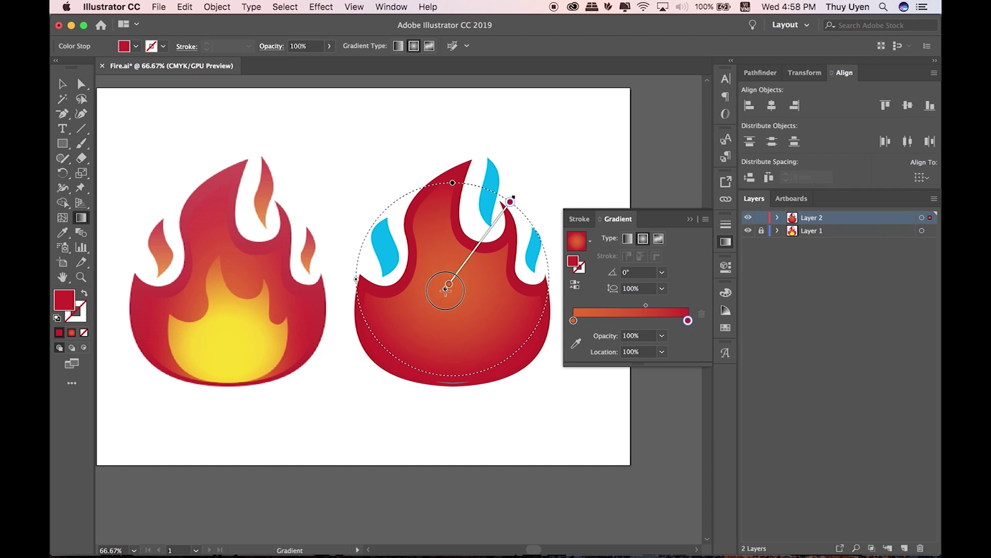
{"action": "left_click_drag", "start_coordinate": [450, 344], "coordinate": [450, 346]}
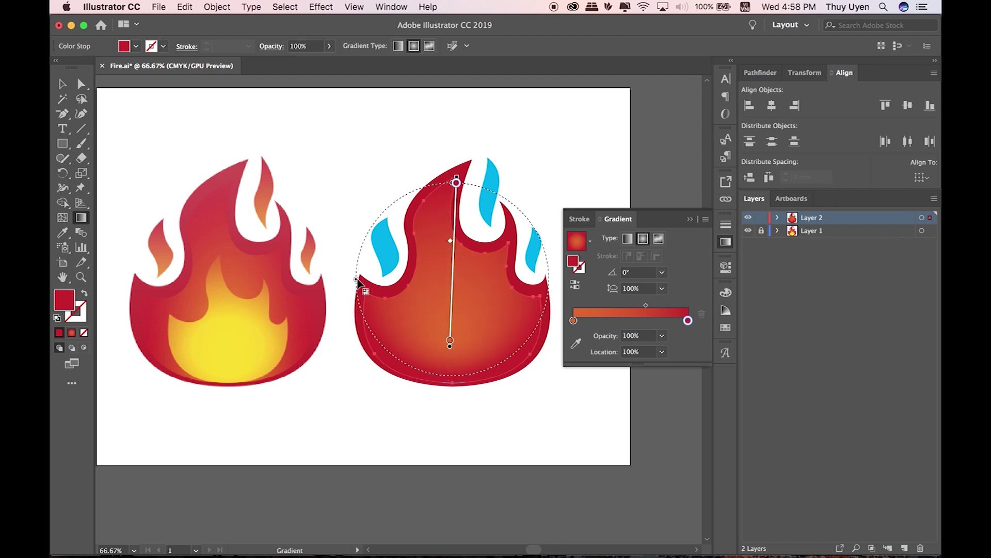
{"action": "left_click_drag", "start_coordinate": [356, 279], "coordinate": [348, 279]}
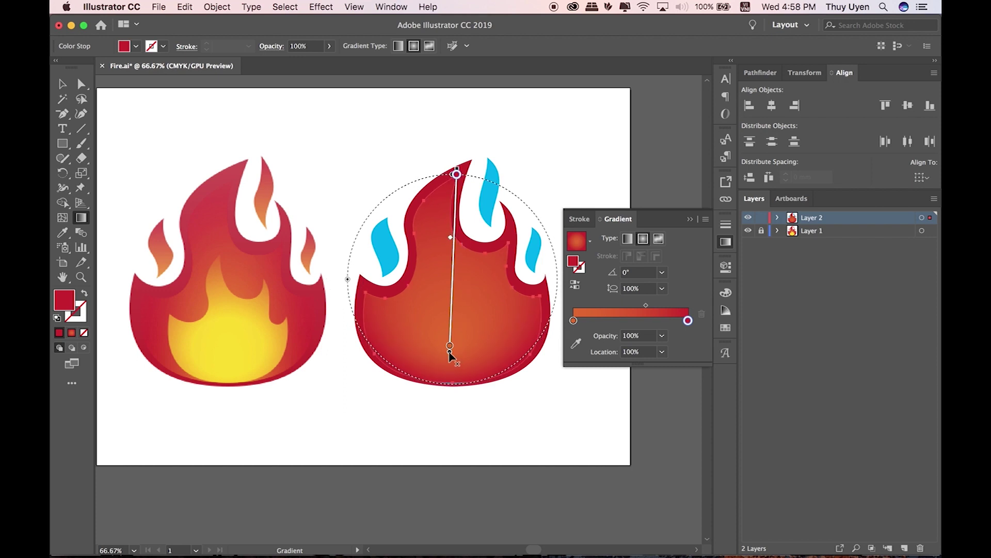
{"action": "left_click", "coordinate": [449, 346]}
{"action": "left_click_drag", "start_coordinate": [449, 347], "coordinate": [452, 366]}
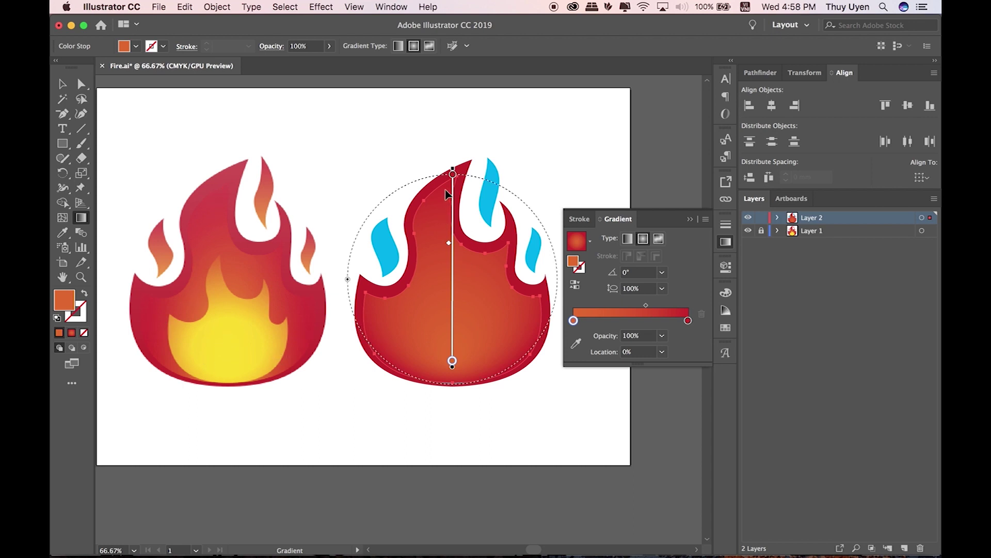
{"action": "left_click", "coordinate": [64, 84]}
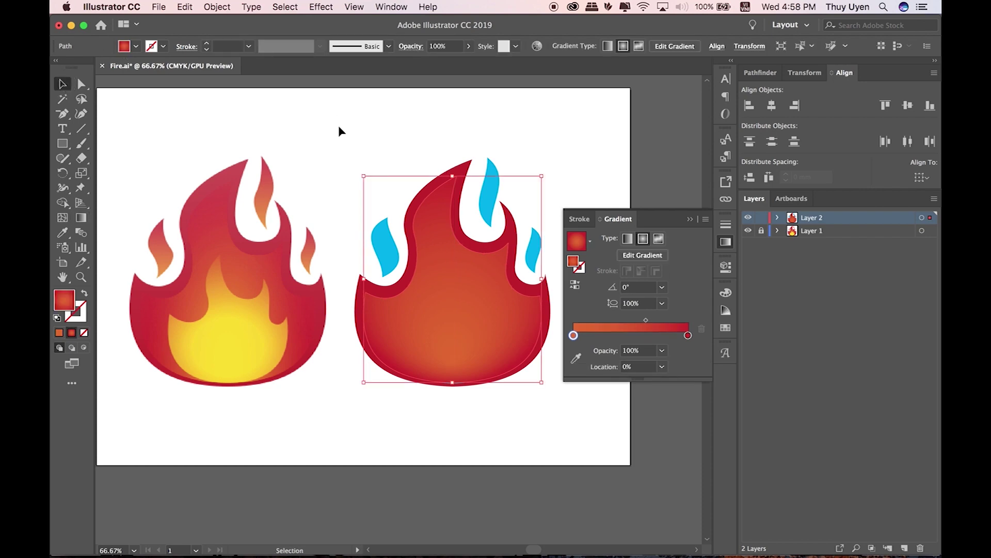
Deselect, close the Gradient panel, and reselect the gradient outer flame
{"action": "left_click", "coordinate": [311, 146]}
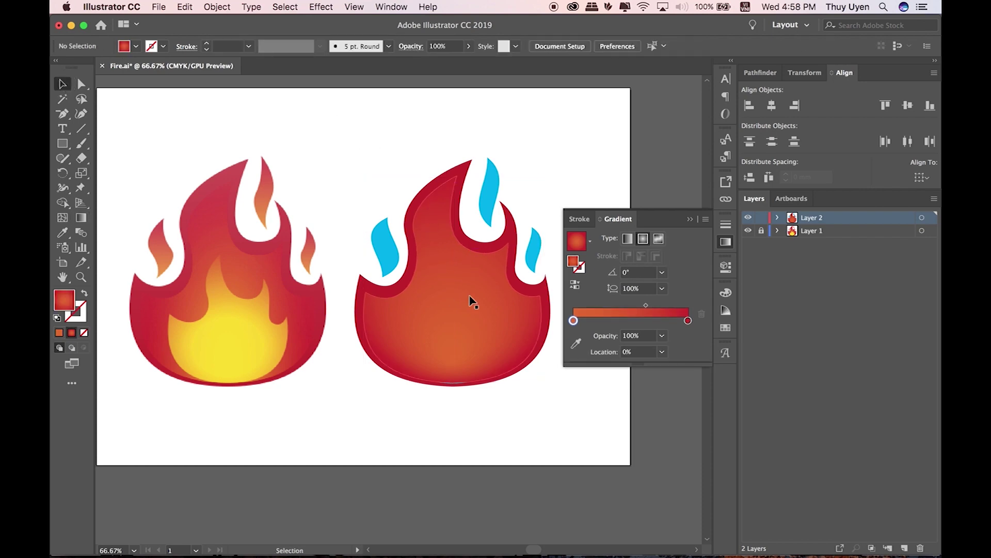
{"action": "left_click", "coordinate": [690, 219]}
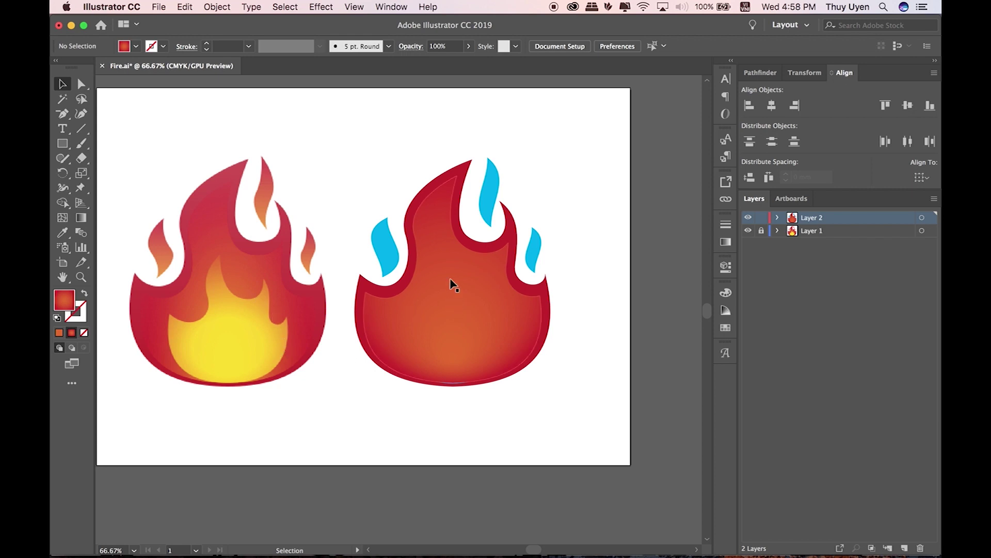
{"action": "left_click", "coordinate": [486, 303]}
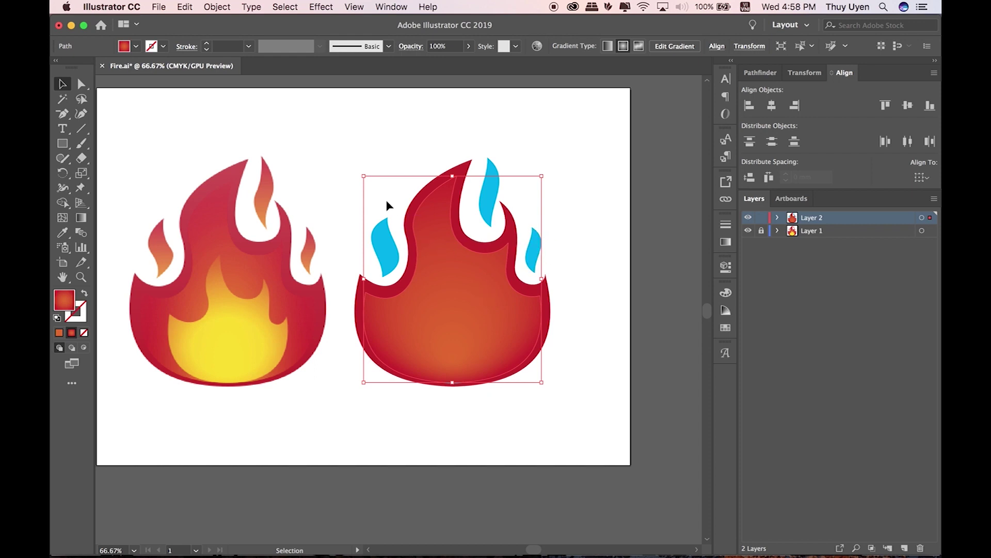
Send the gradient outer flame backward so the inner flame outline shows on top
{"action": "left_click", "coordinate": [221, 8]}
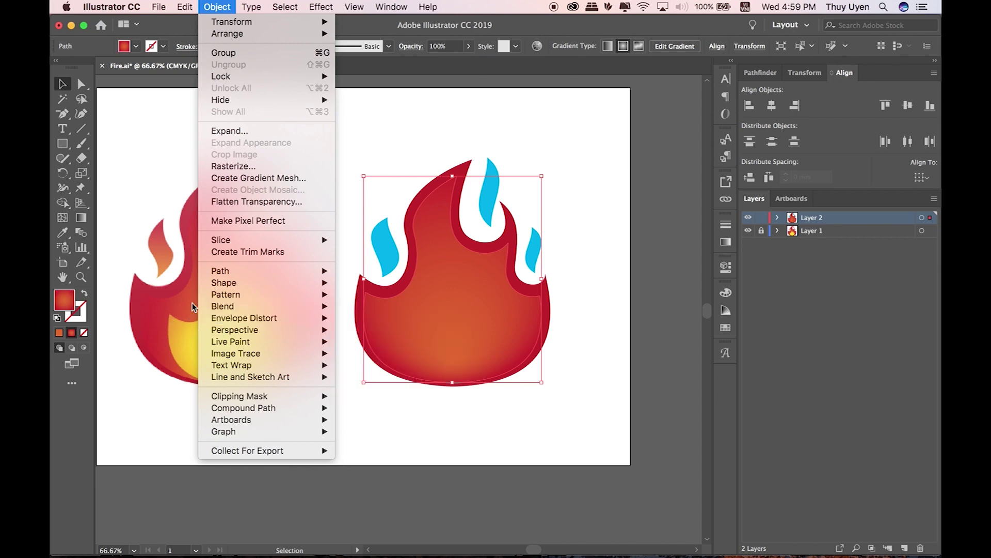
{"action": "mouse_move", "coordinate": [227, 33]}
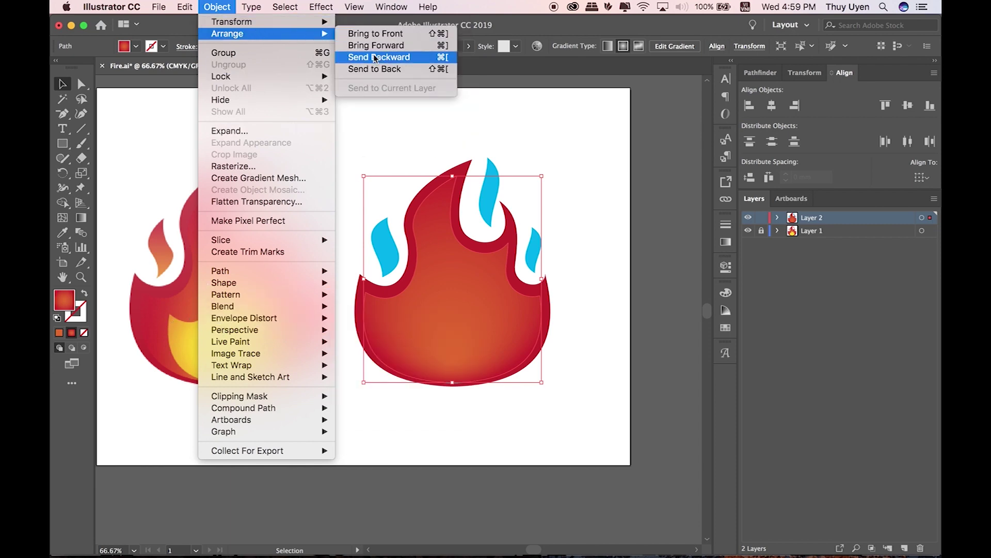
{"action": "left_click", "coordinate": [385, 57]}
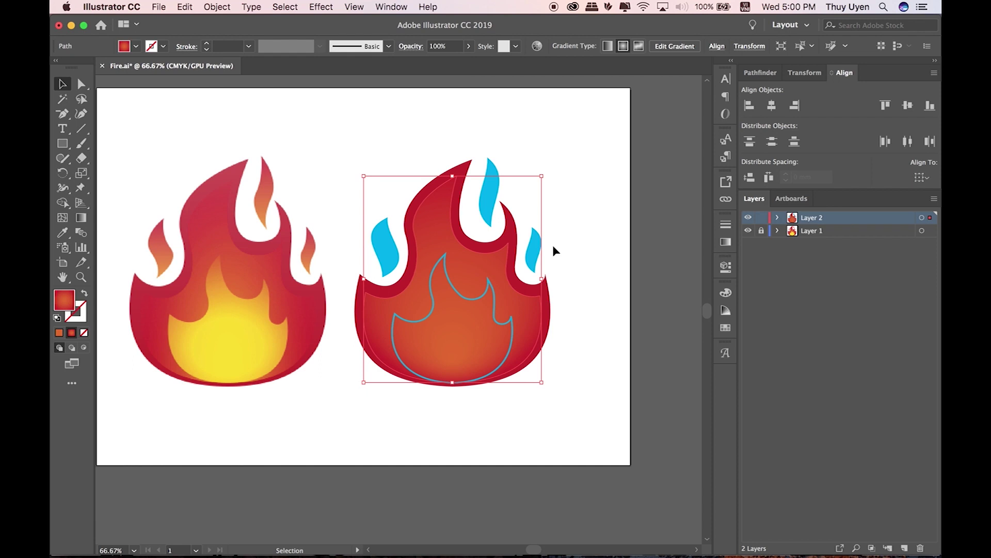
{"action": "left_click", "coordinate": [586, 285]}
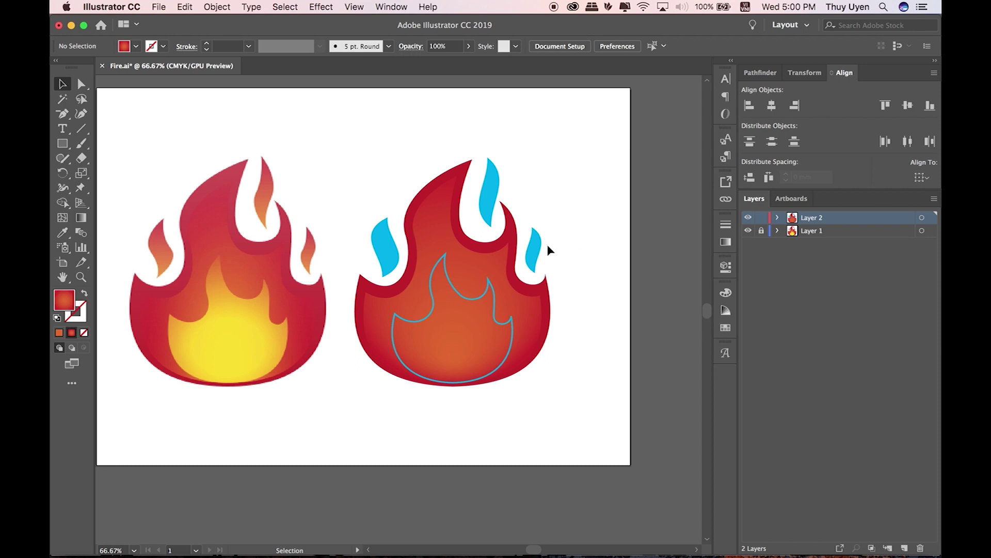
{"action": "left_click", "coordinate": [221, 7]}
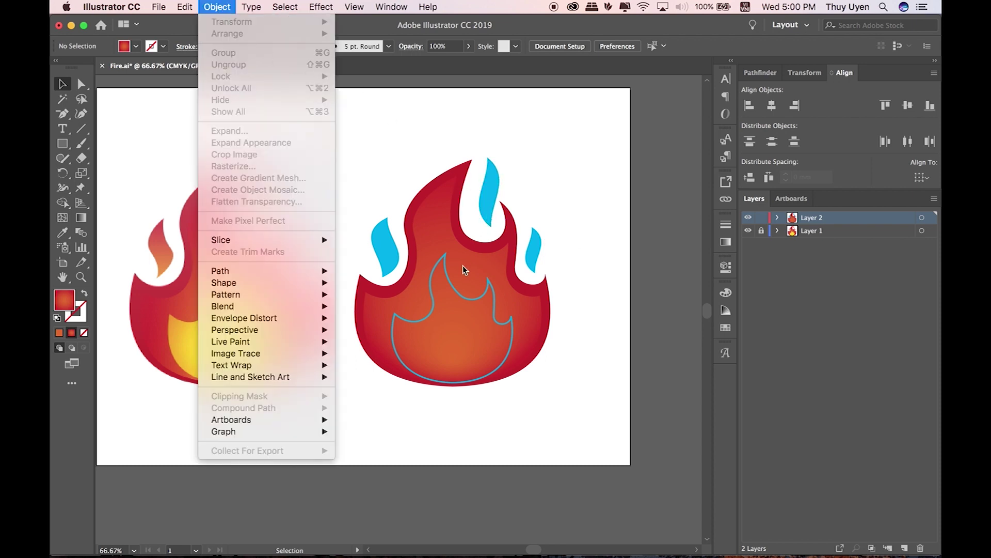
{"action": "left_click", "coordinate": [461, 298]}
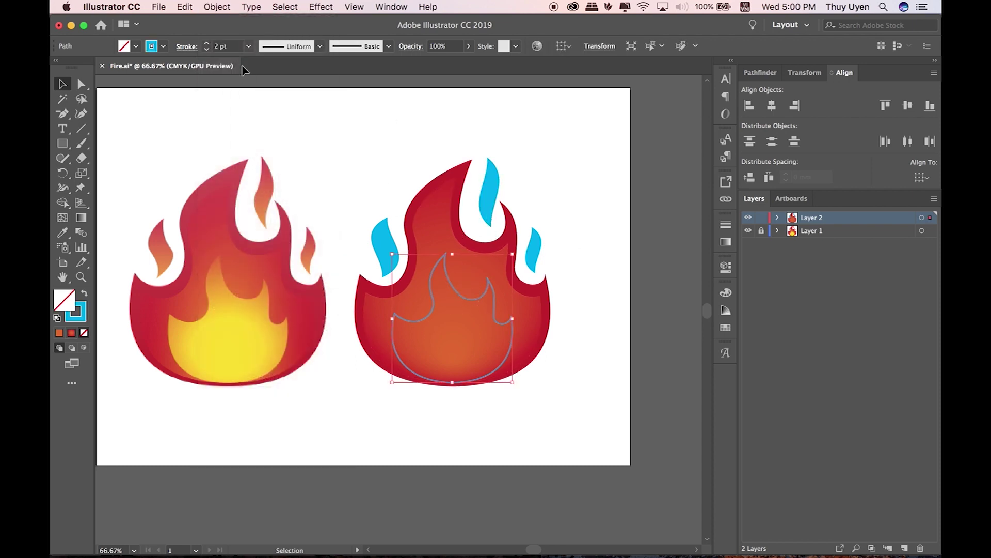
{"action": "left_click", "coordinate": [217, 7]}
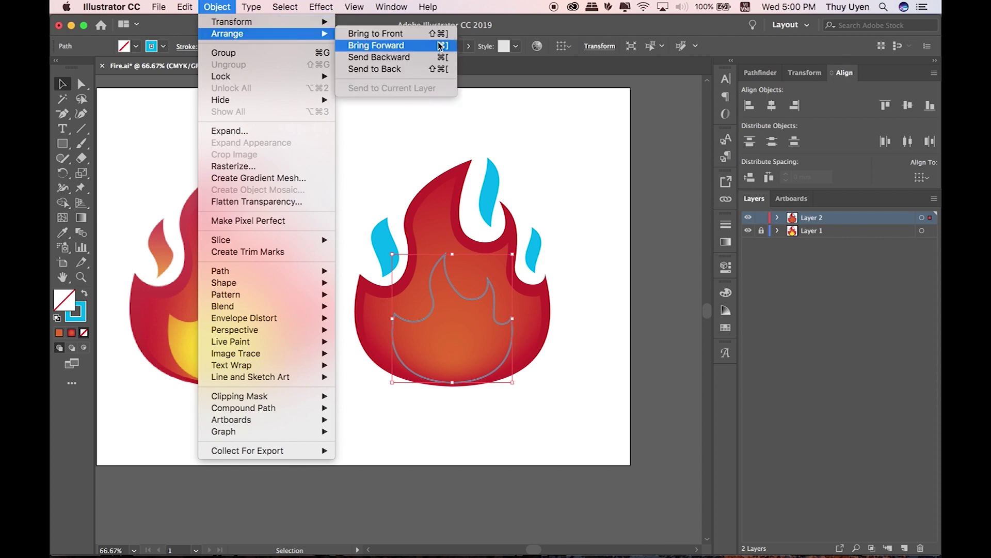
{"action": "mouse_move", "coordinate": [228, 33]}
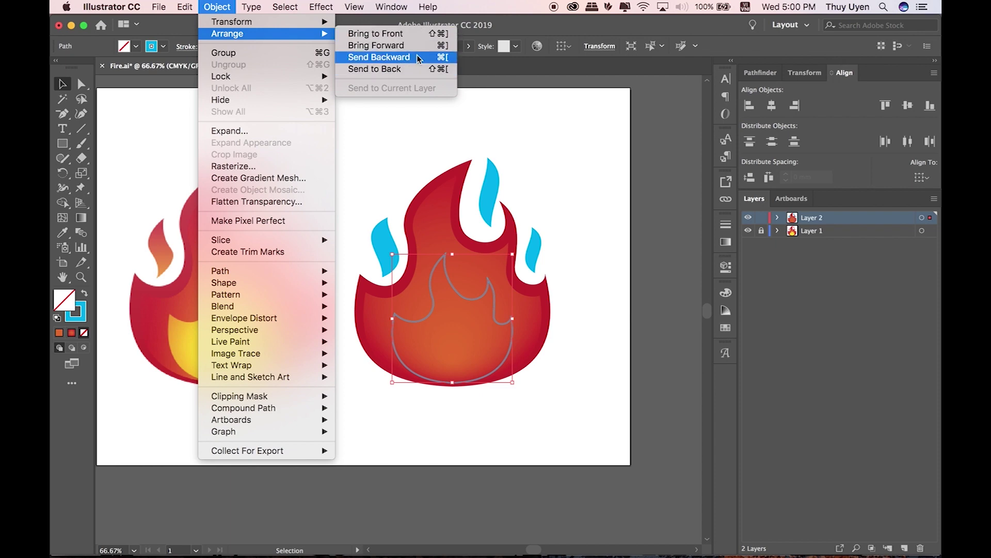
{"action": "left_click", "coordinate": [519, 32]}
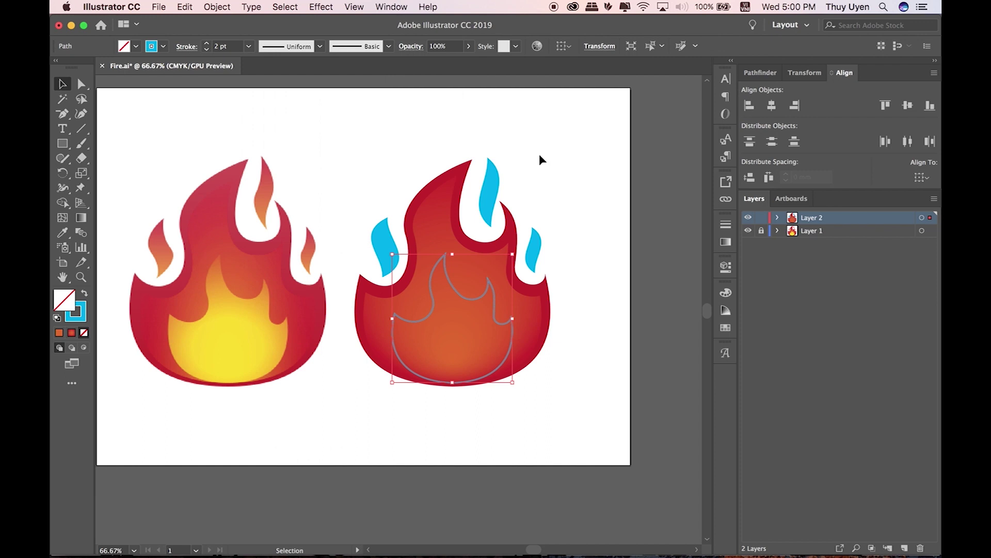
{"action": "scroll", "coordinate": [482, 223], "scroll_direction": "up", "scroll_amount": 4}
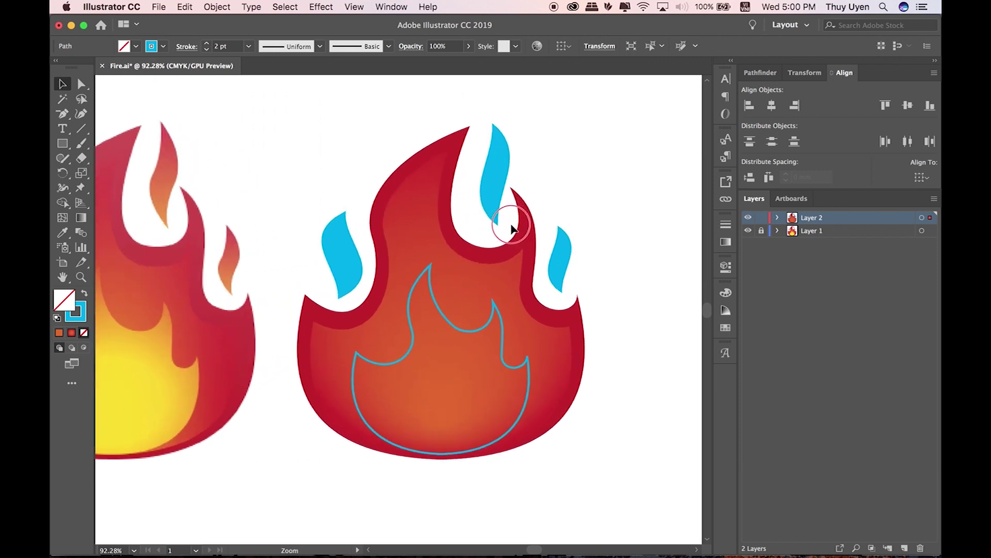
Copy the outer flame's red radial gradient onto the inner flame with the Eyedropper
{"action": "left_click_drag", "start_coordinate": [507, 232], "coordinate": [600, 202]}
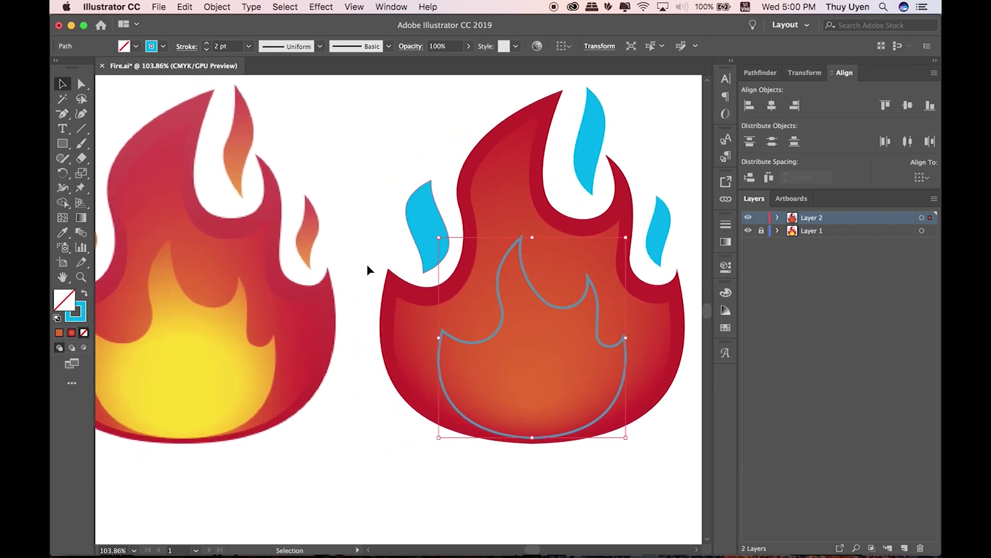
{"action": "left_click", "coordinate": [63, 232]}
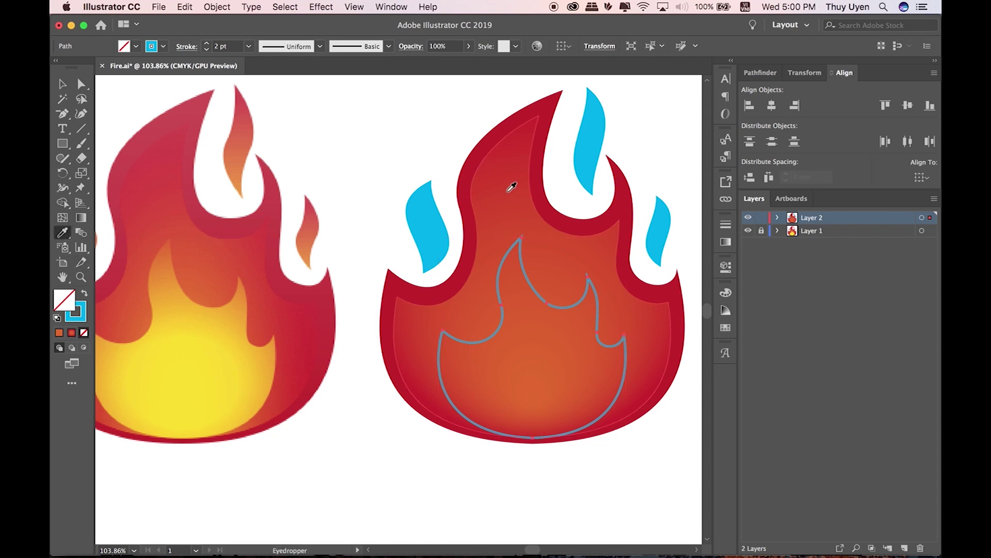
{"action": "left_click", "coordinate": [506, 187]}
{"action": "left_click", "coordinate": [62, 83]}
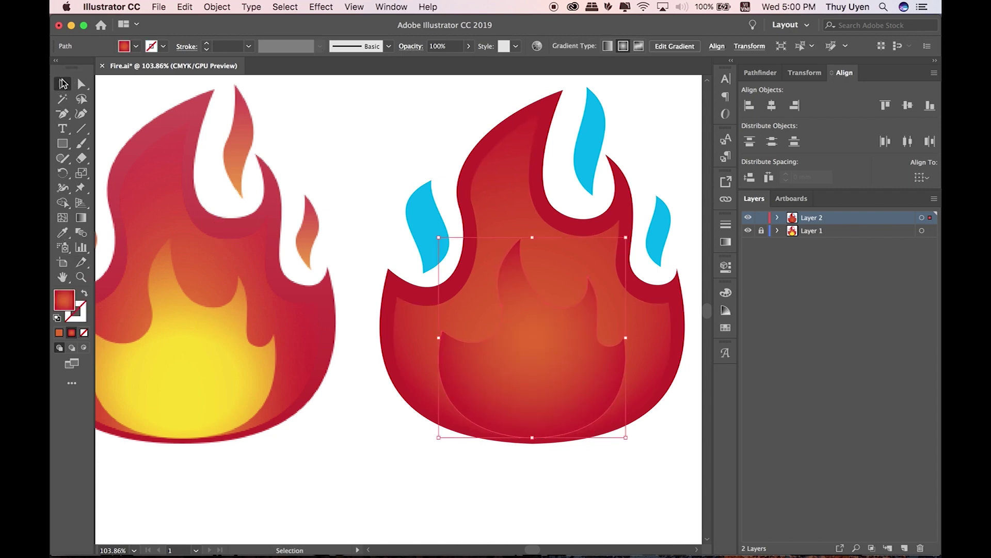
{"action": "left_click", "coordinate": [726, 240]}
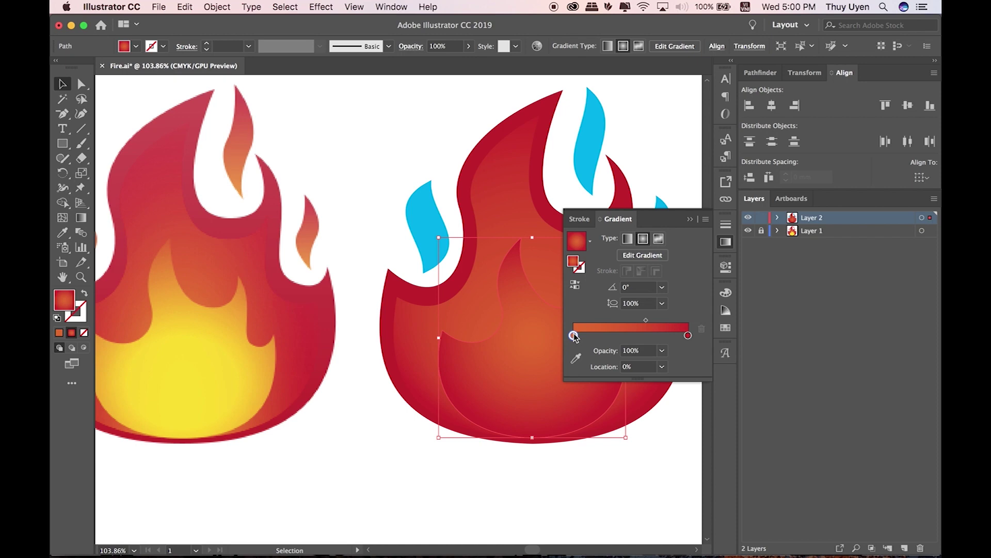
Sample yellow and orange from the original into the inner flame's gradient stops
{"action": "left_click", "coordinate": [576, 360]}
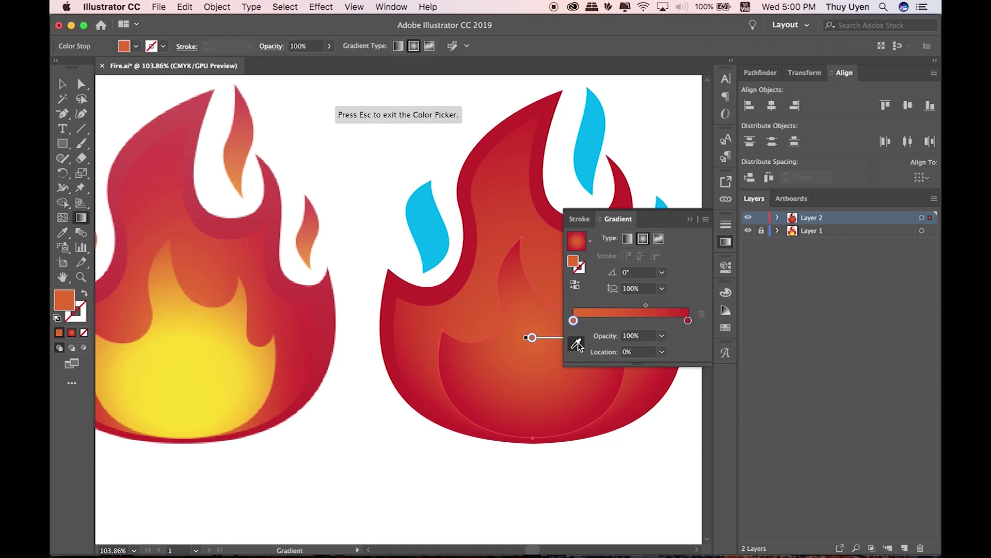
{"action": "left_click", "coordinate": [192, 406]}
{"action": "mouse_move", "coordinate": [526, 349]}
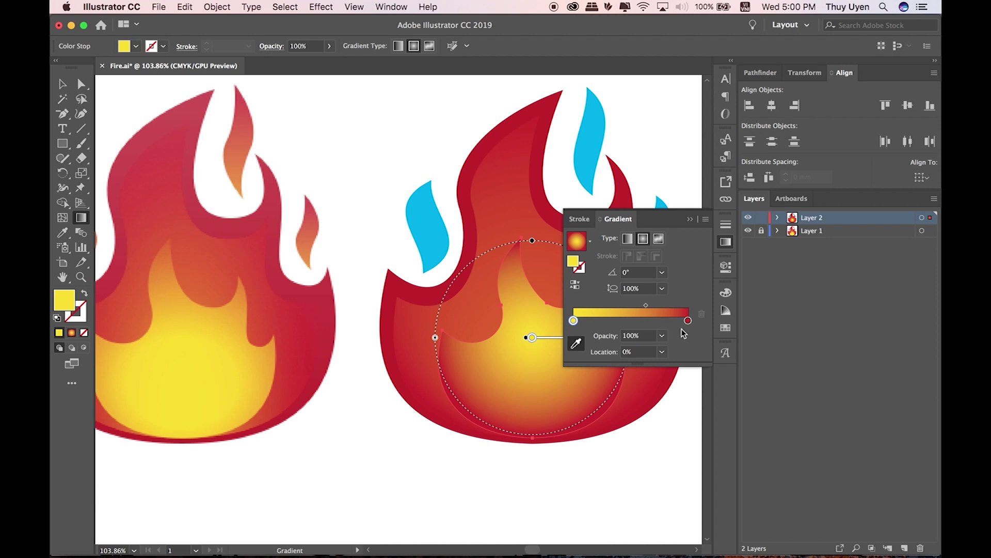
{"action": "left_click", "coordinate": [688, 321]}
{"action": "left_click", "coordinate": [576, 343]}
{"action": "left_click", "coordinate": [165, 255]}
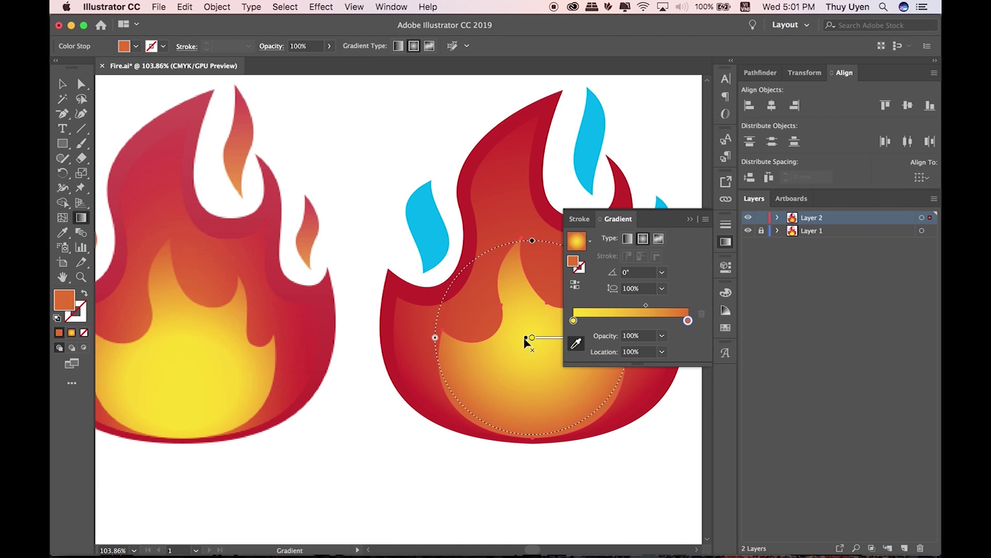
Move the gradient centre to the inner flame's bottom, set the orange end to 92.01%, and enlarge it
{"action": "left_click_drag", "start_coordinate": [526, 339], "coordinate": [534, 416]}
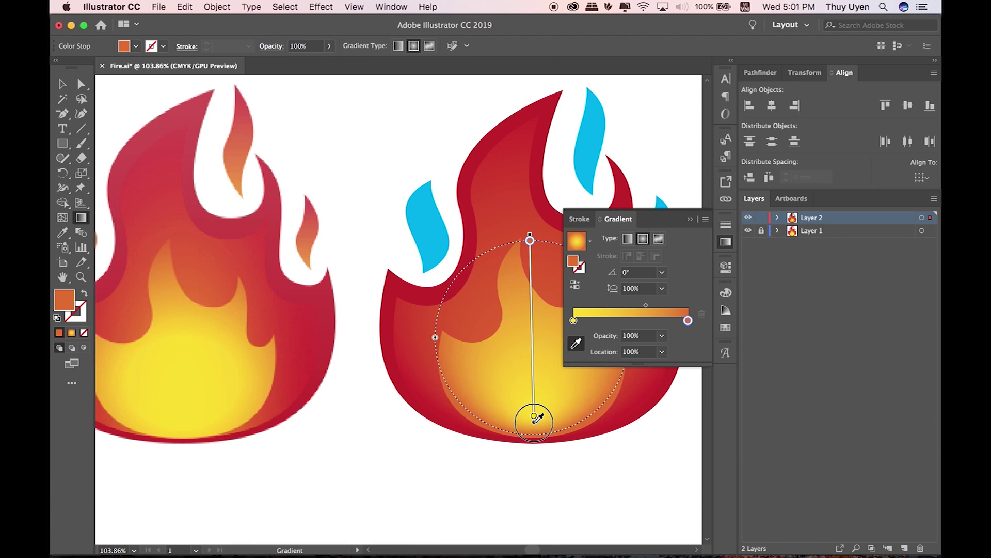
{"action": "left_click_drag", "start_coordinate": [537, 418], "coordinate": [538, 430]}
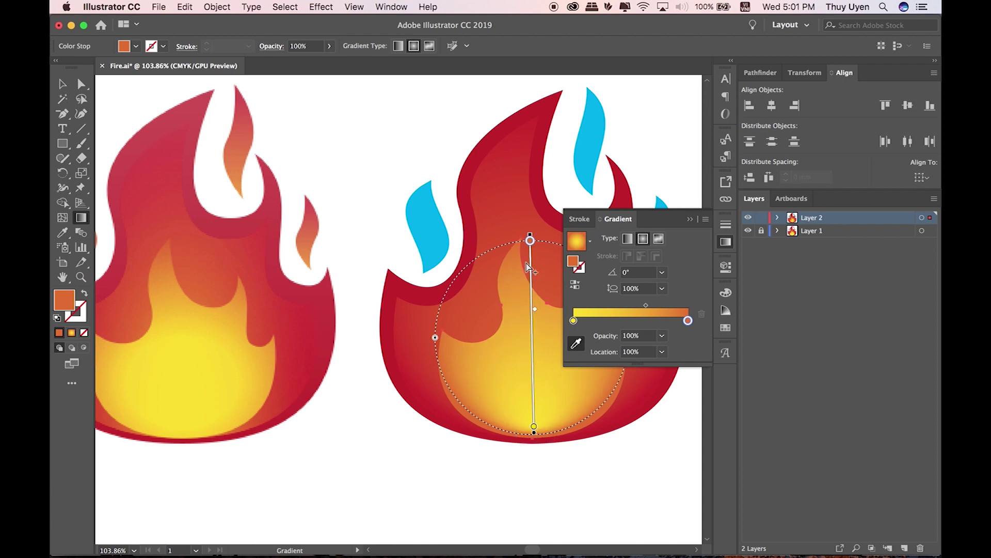
{"action": "mouse_move", "coordinate": [531, 325]}
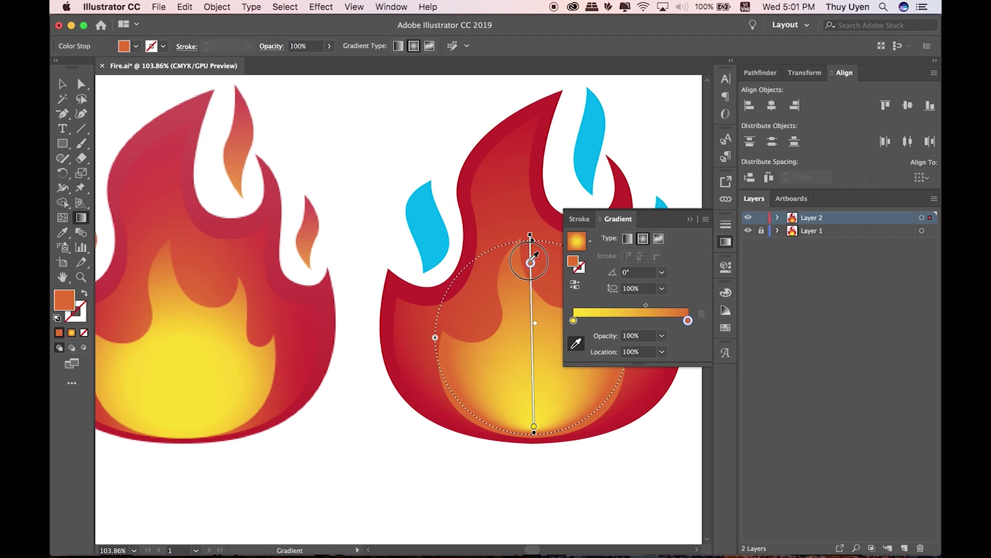
{"action": "left_click_drag", "start_coordinate": [532, 253], "coordinate": [531, 254]}
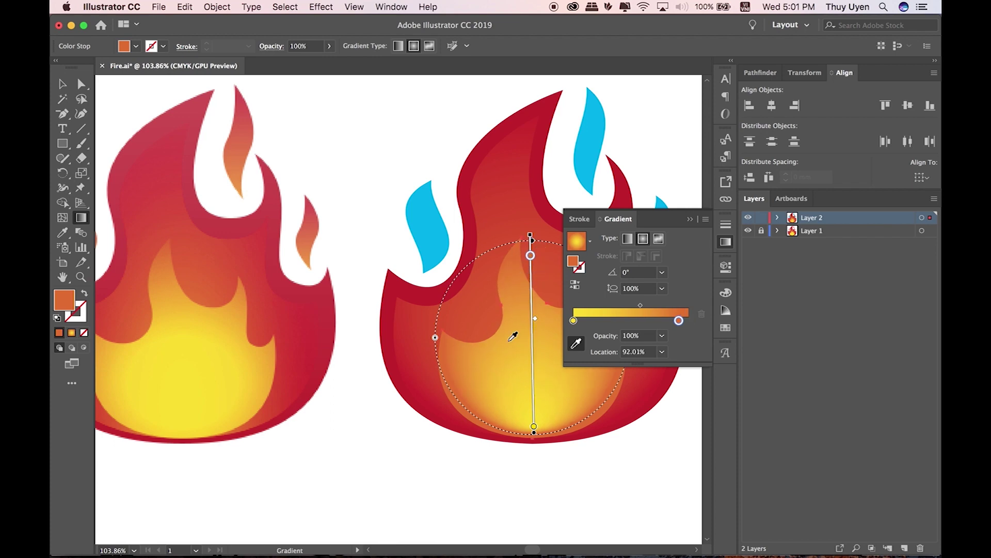
{"action": "left_click_drag", "start_coordinate": [432, 336], "coordinate": [427, 337]}
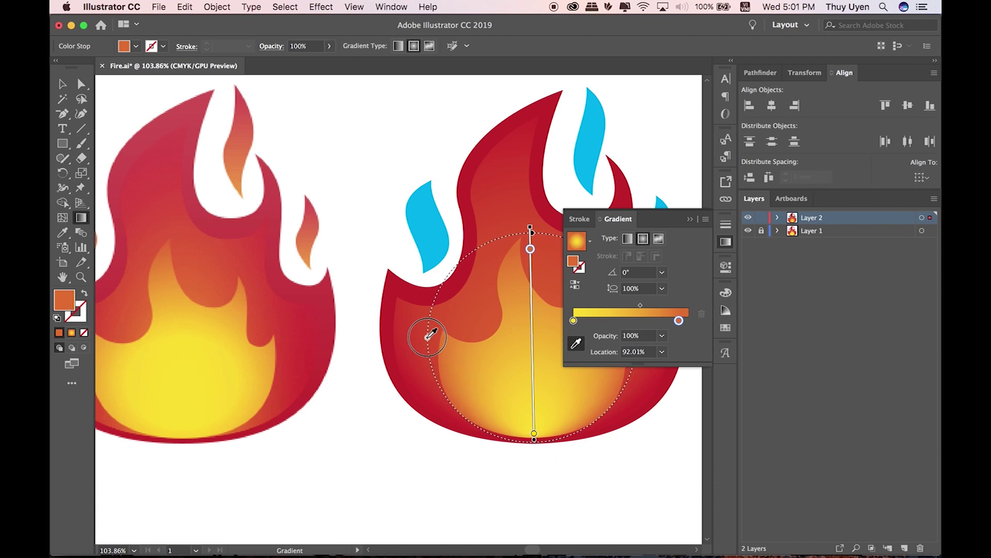
{"action": "left_click", "coordinate": [690, 219]}
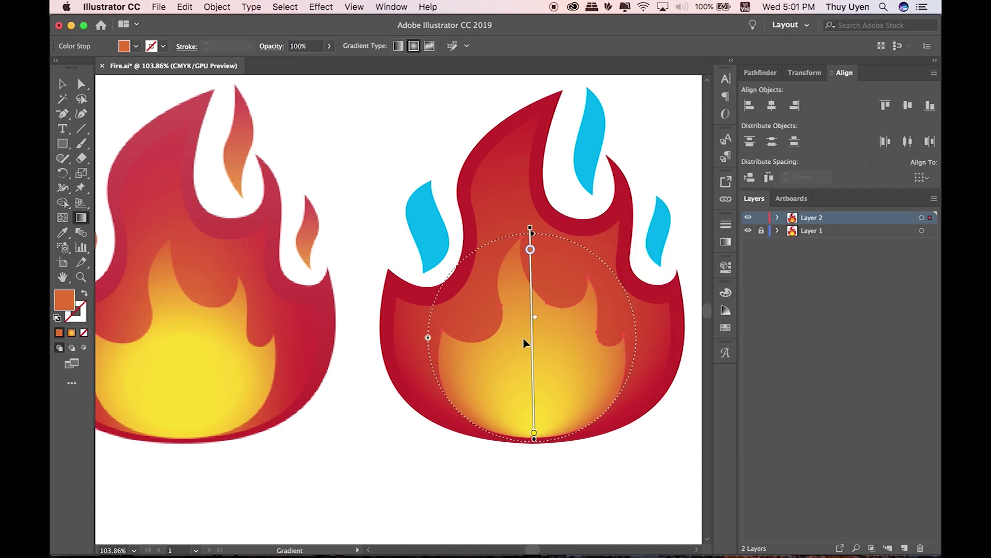
{"action": "key", "text": "v"}
{"action": "left_click", "coordinate": [376, 133]}
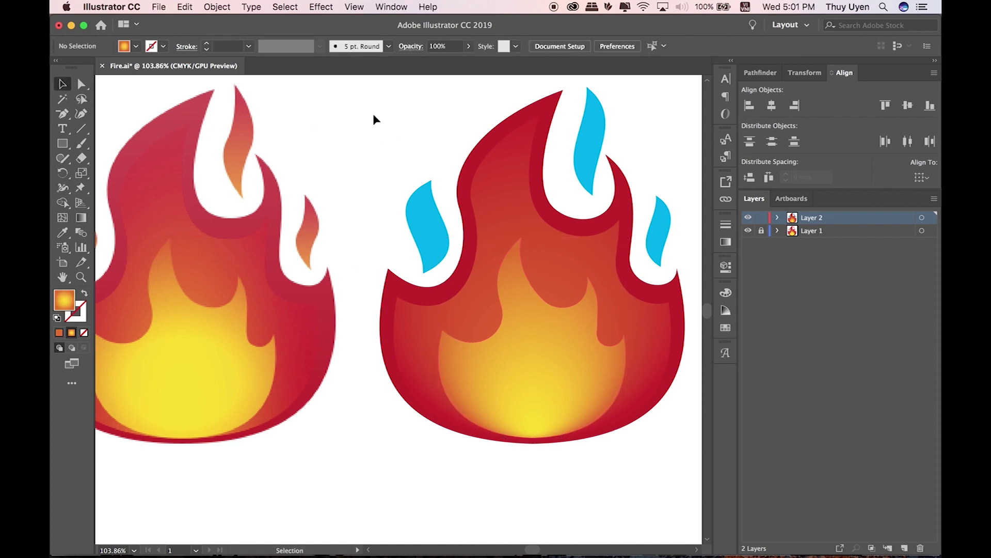
Select the copy's three blue side flames and eyedropper the inner flame's gradient onto them
{"action": "key", "text": "super+minus"}
{"action": "key", "text": "super+minus"}
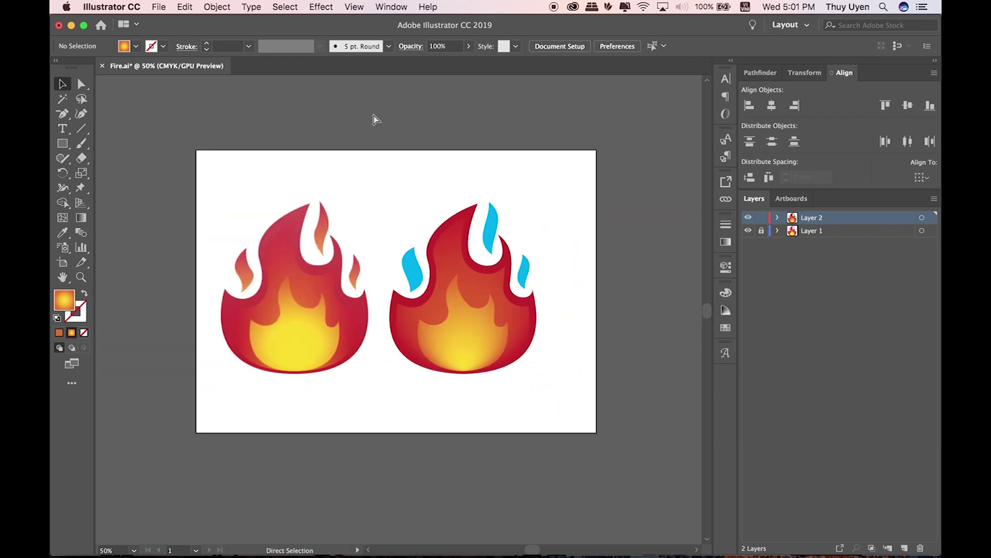
{"action": "key", "text": "super+equal"}
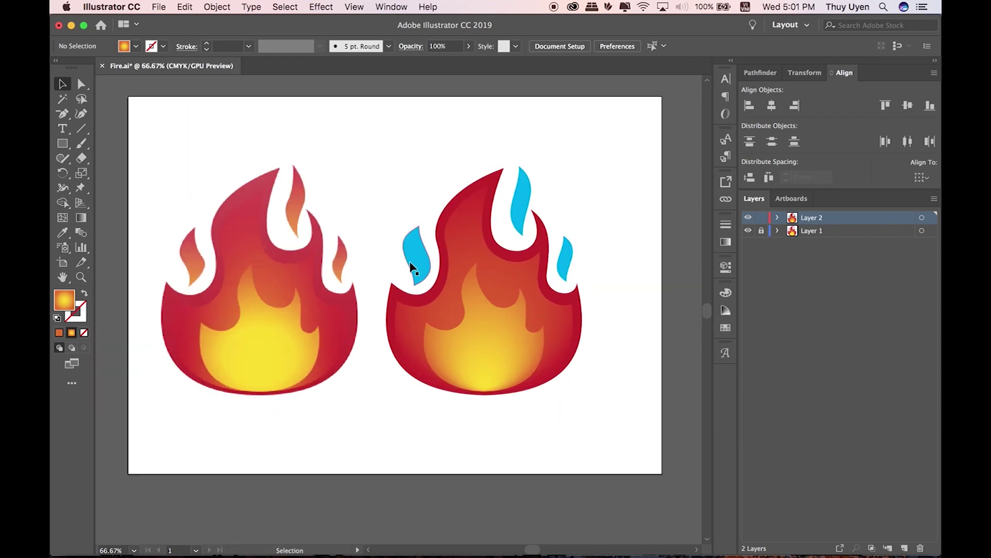
{"action": "left_click", "coordinate": [413, 266]}
{"action": "left_click", "coordinate": [565, 254], "text": "shift"}
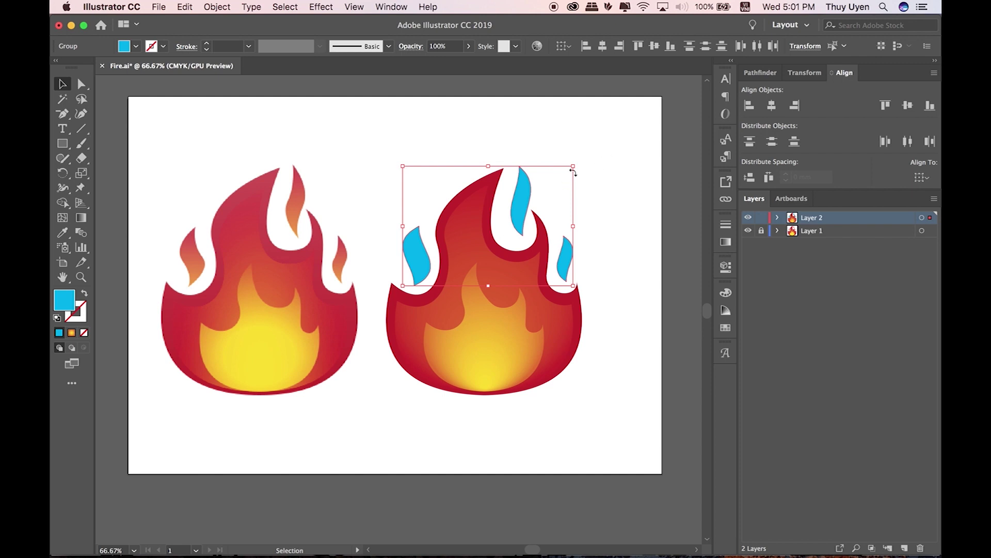
{"action": "left_click", "coordinate": [60, 230]}
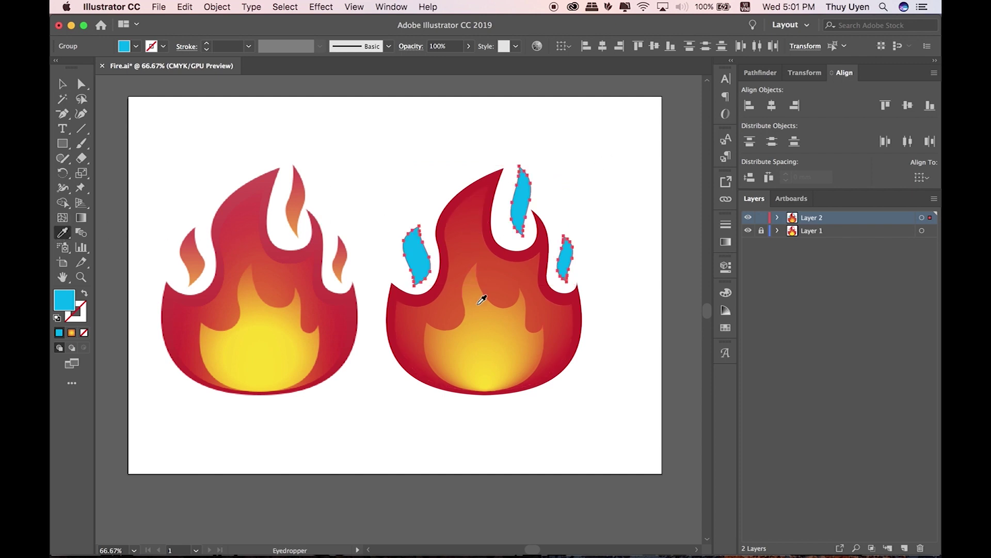
{"action": "left_click", "coordinate": [469, 283]}
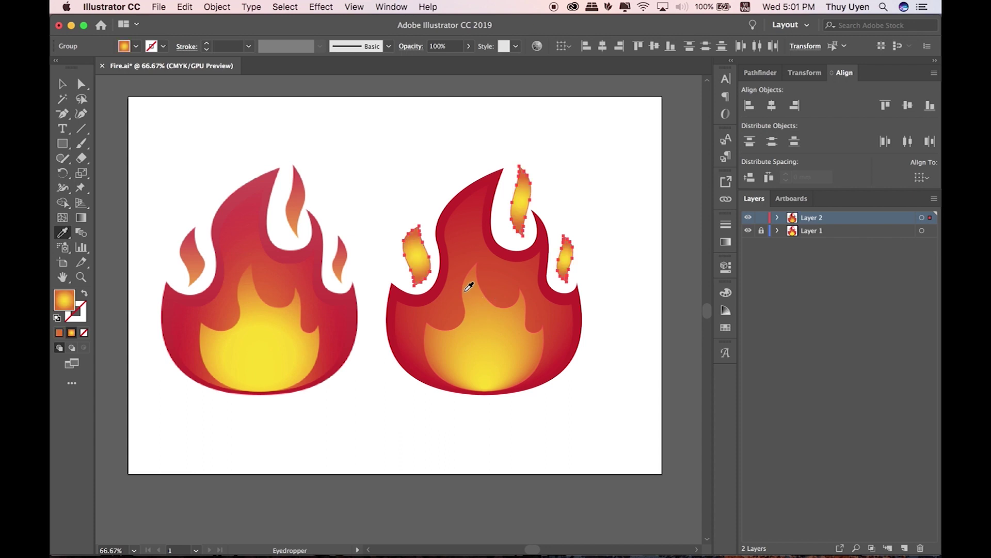
Make the side flames' gradient linear with the orange end stop moved to 100%
{"action": "left_click", "coordinate": [725, 242]}
{"action": "left_click", "coordinate": [628, 238]}
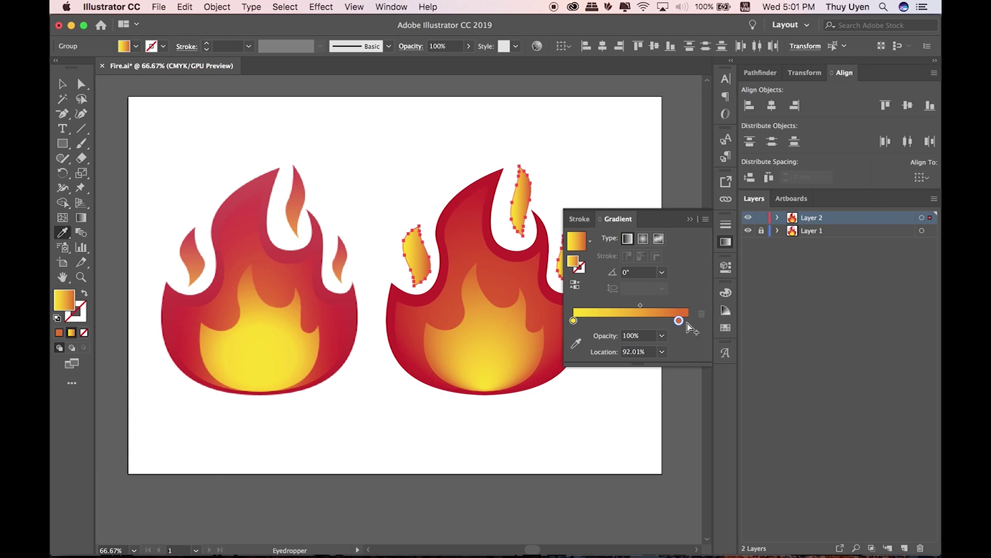
{"action": "left_click_drag", "start_coordinate": [679, 321], "coordinate": [687, 321]}
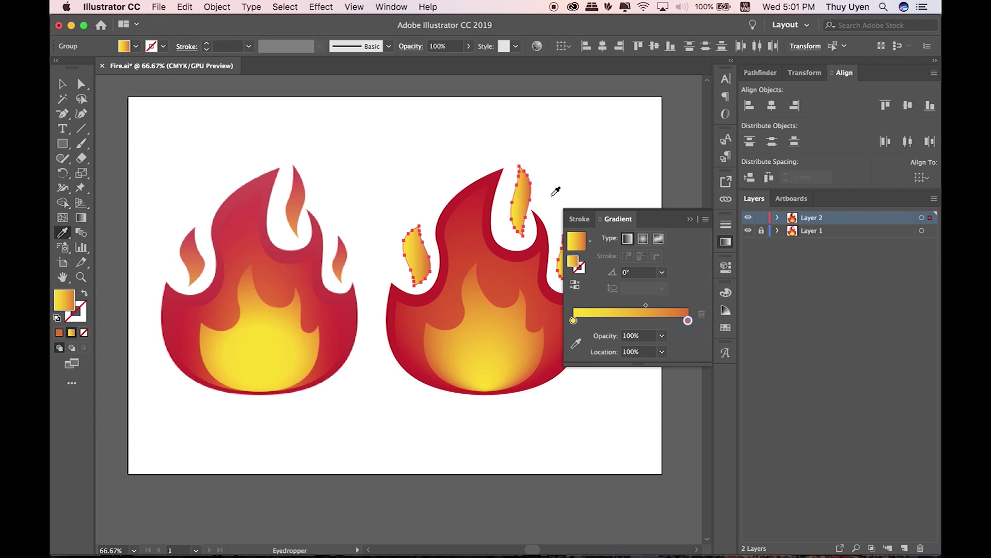
{"action": "left_click", "coordinate": [640, 273]}
Set the gradient angle to 90° and sample orange from the original's side flame into the start stop
{"action": "type", "text": "90"}
{"action": "key", "text": "Return"}
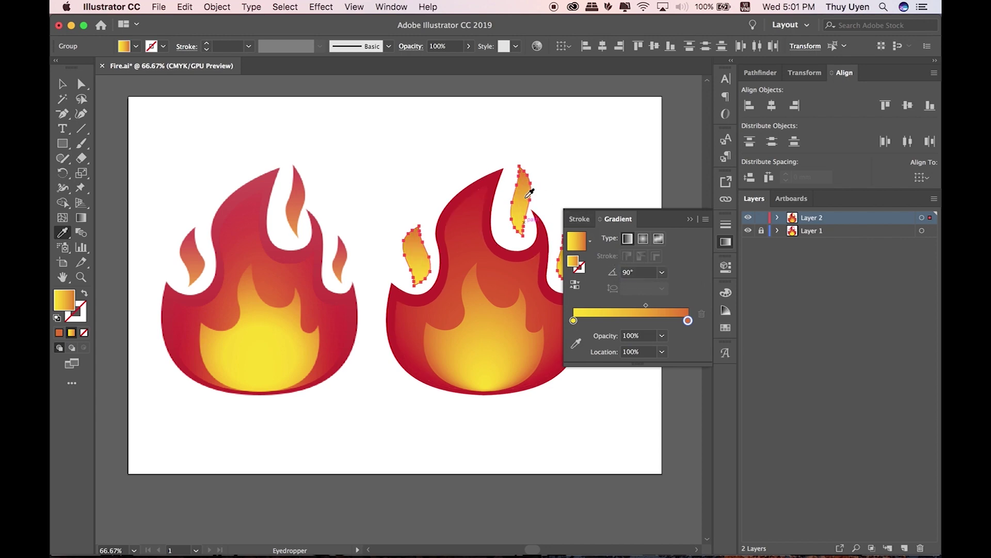
{"action": "left_click", "coordinate": [573, 320]}
{"action": "left_click", "coordinate": [576, 341]}
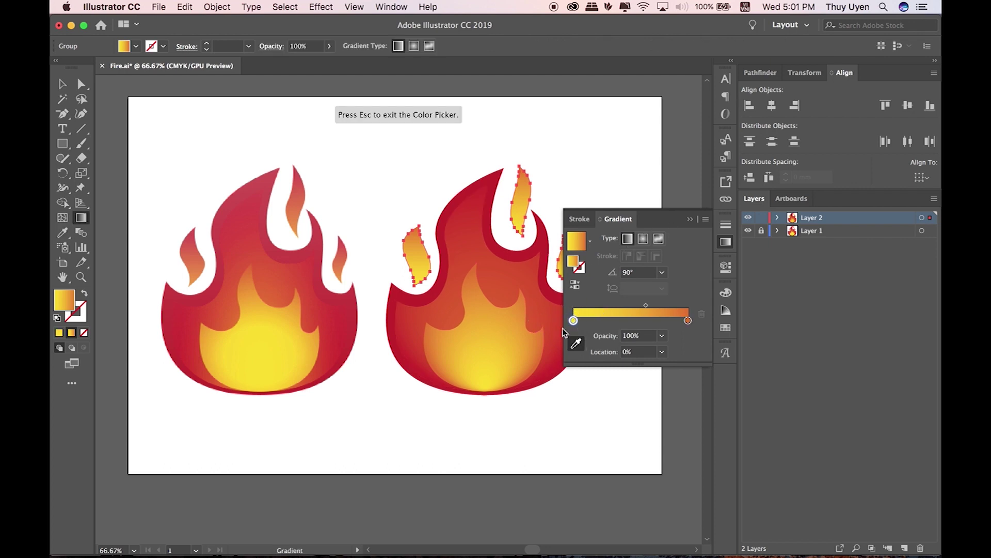
{"action": "left_click", "coordinate": [297, 220]}
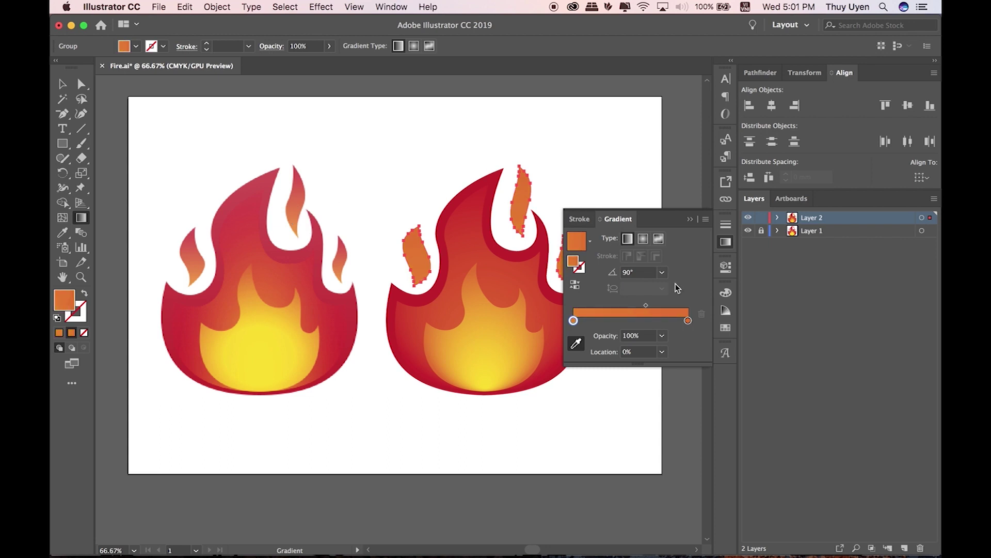
Sample crimson from the original flame into the end stop, then close the panel and deselect
{"action": "left_click", "coordinate": [688, 319]}
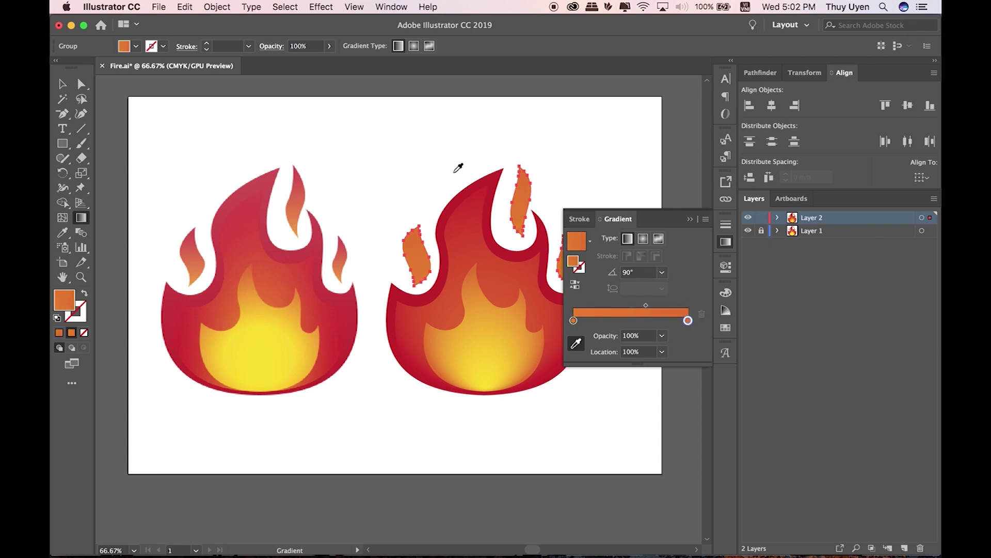
{"action": "left_click", "coordinate": [297, 175]}
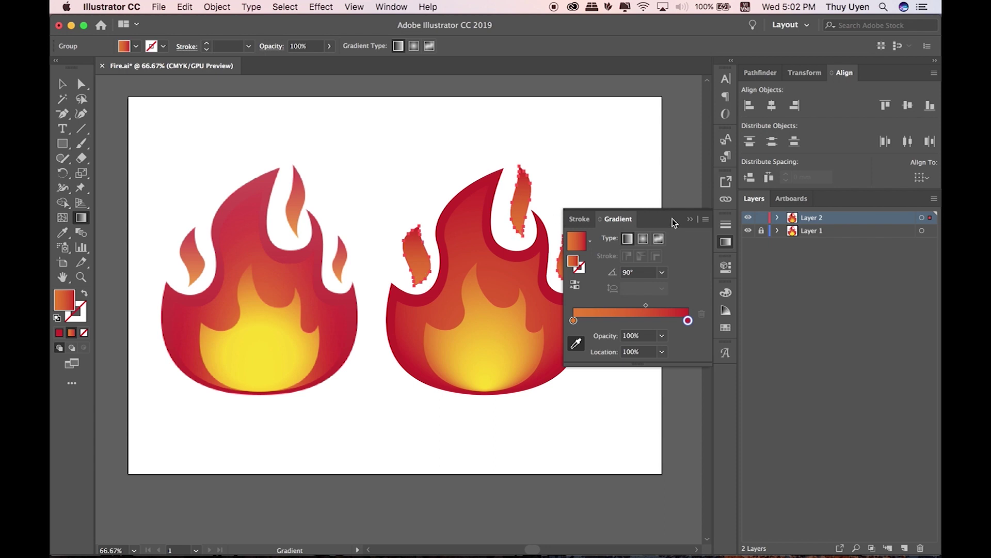
{"action": "left_click", "coordinate": [690, 219]}
{"action": "left_click", "coordinate": [68, 82]}
{"action": "left_click", "coordinate": [318, 126]}
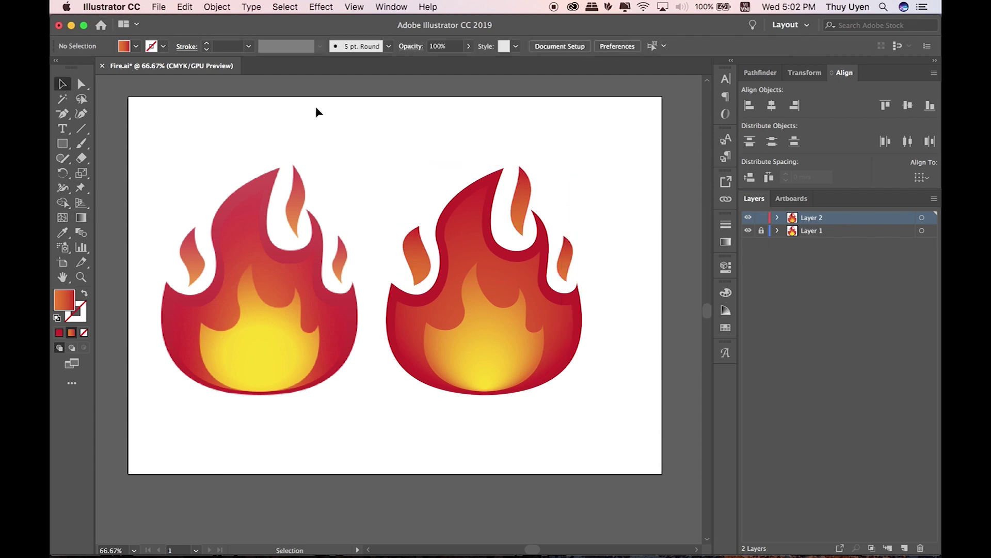